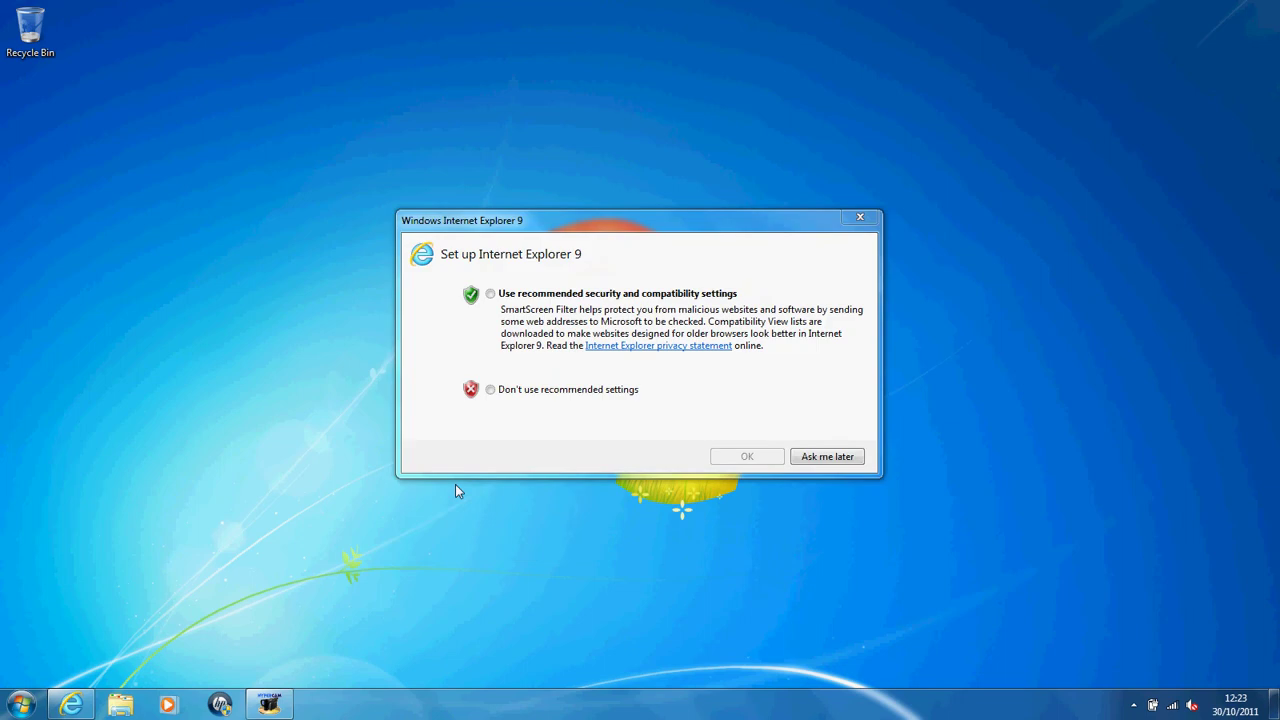
Step: Finish Internet Explorer's first-run setup with the recommended security and compatibility settings
{"action": "left_click", "coordinate": [548, 391]}
{"action": "left_click", "coordinate": [540, 294]}
{"action": "key", "text": "Return"}
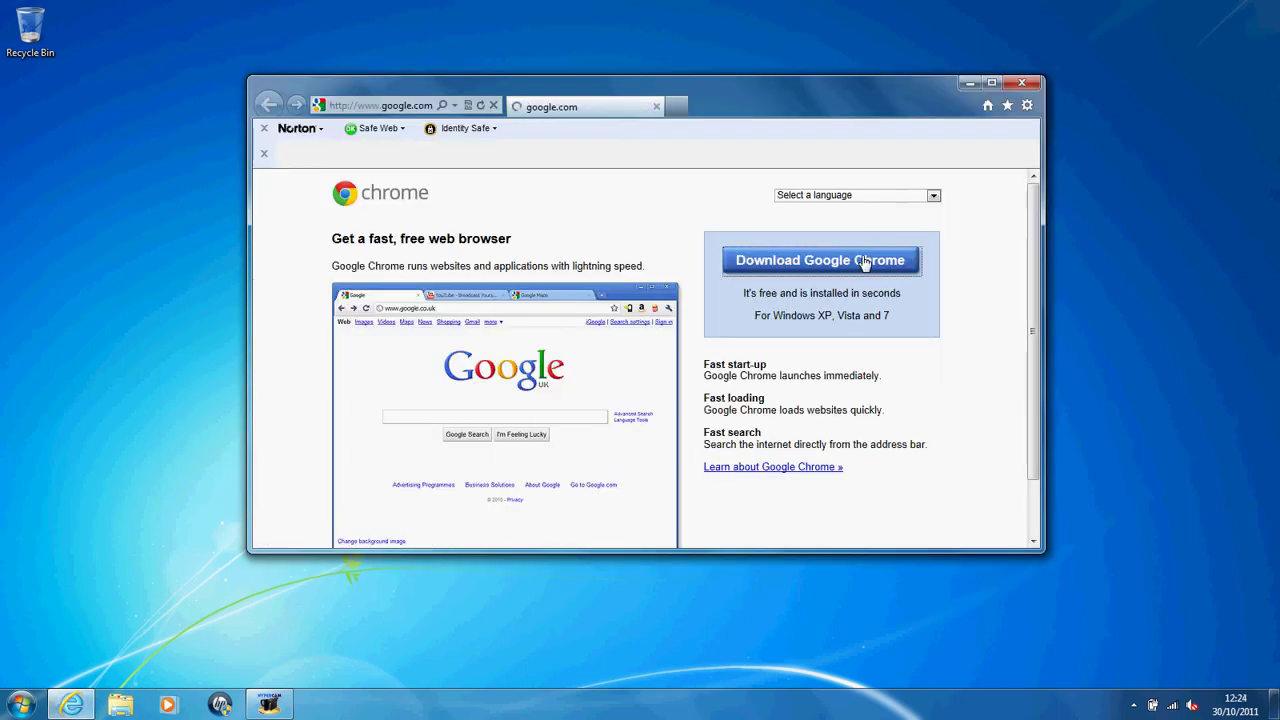
Step: Start the Google Chrome download, dismiss the Norton Safe Search popup, and accept Chrome's terms
{"action": "left_click", "coordinate": [865, 262]}
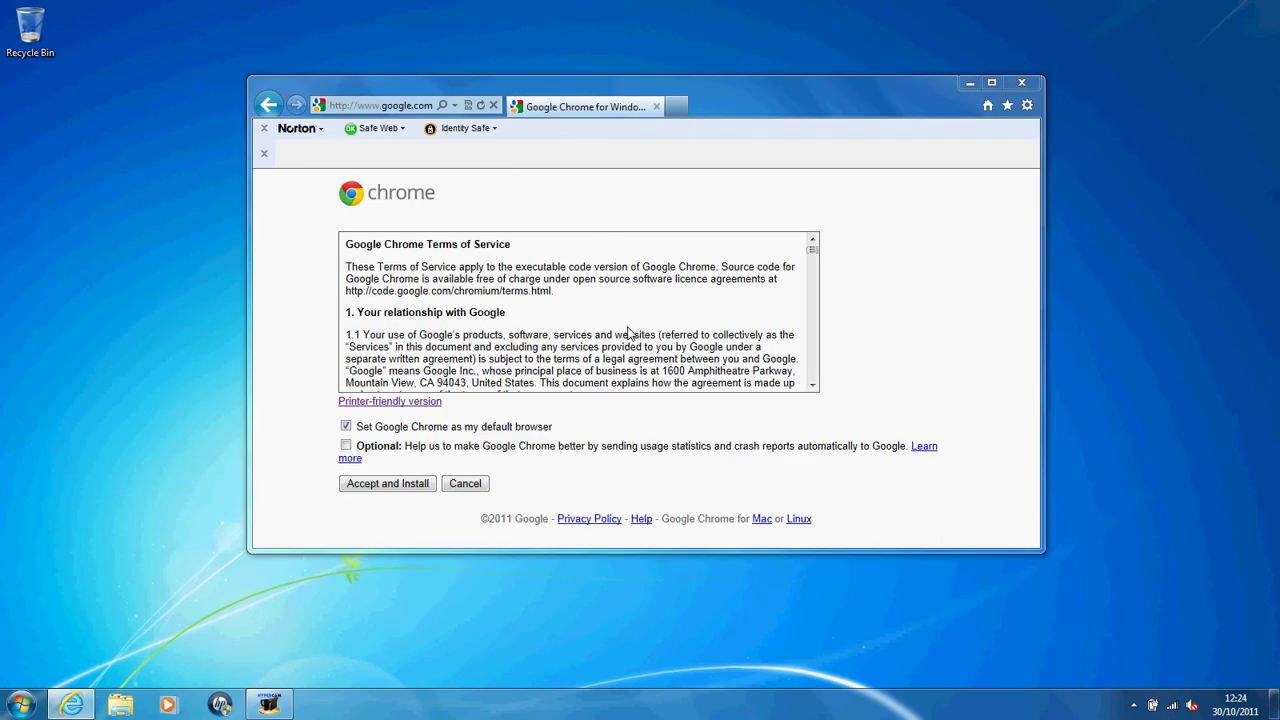
{"action": "left_click", "coordinate": [444, 407]}
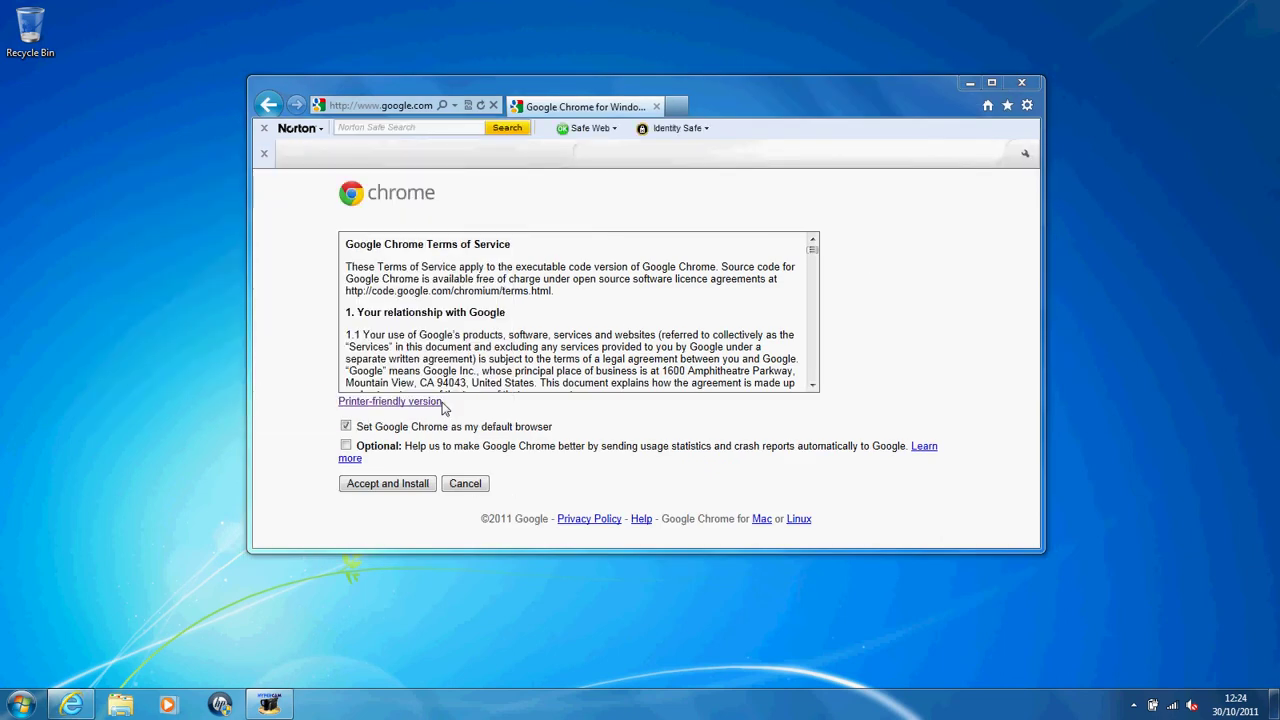
{"action": "left_click", "coordinate": [386, 481]}
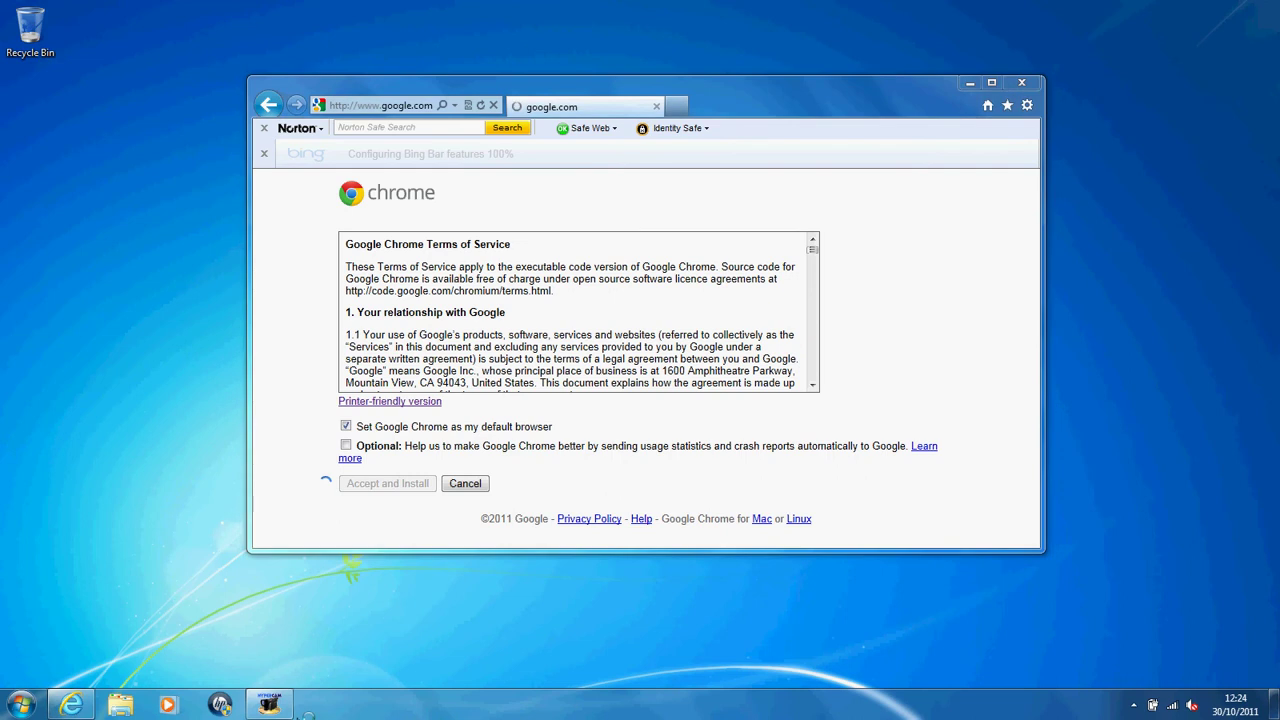
{"action": "left_click", "coordinate": [268, 705]}
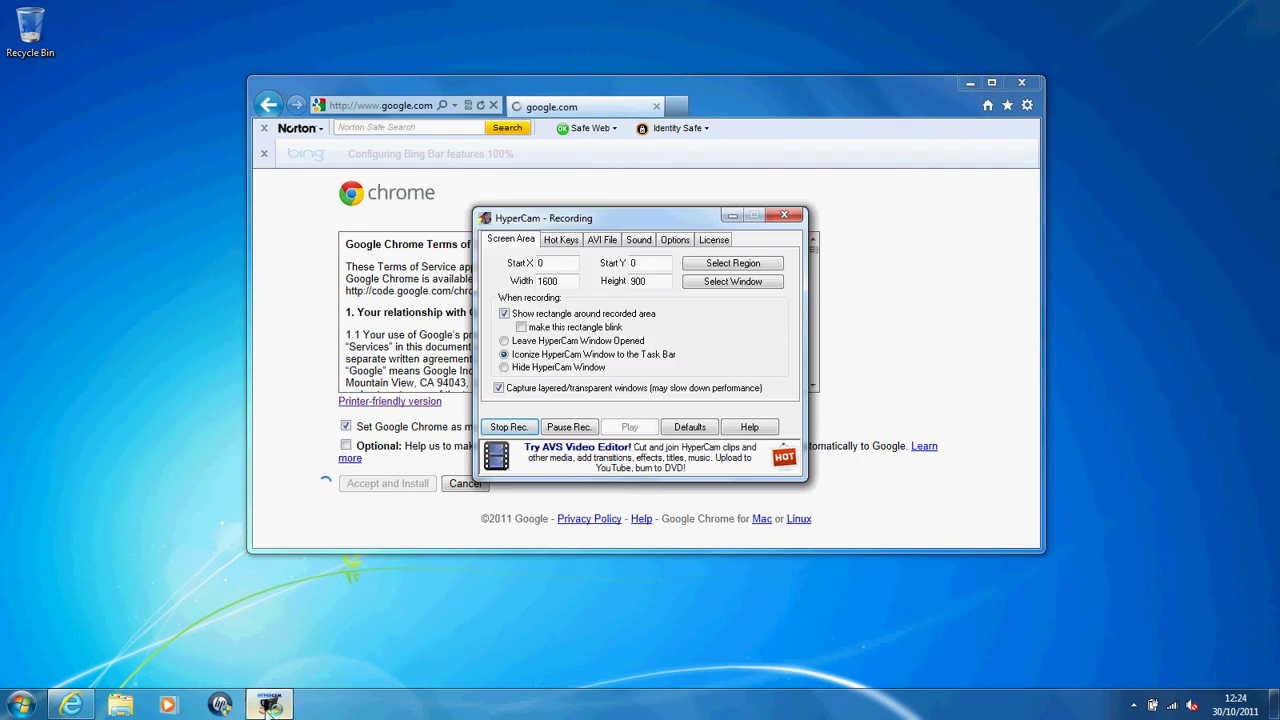
Step: Pause the screen recording until the Google Installer run prompt appears
{"action": "left_click", "coordinate": [577, 427]}
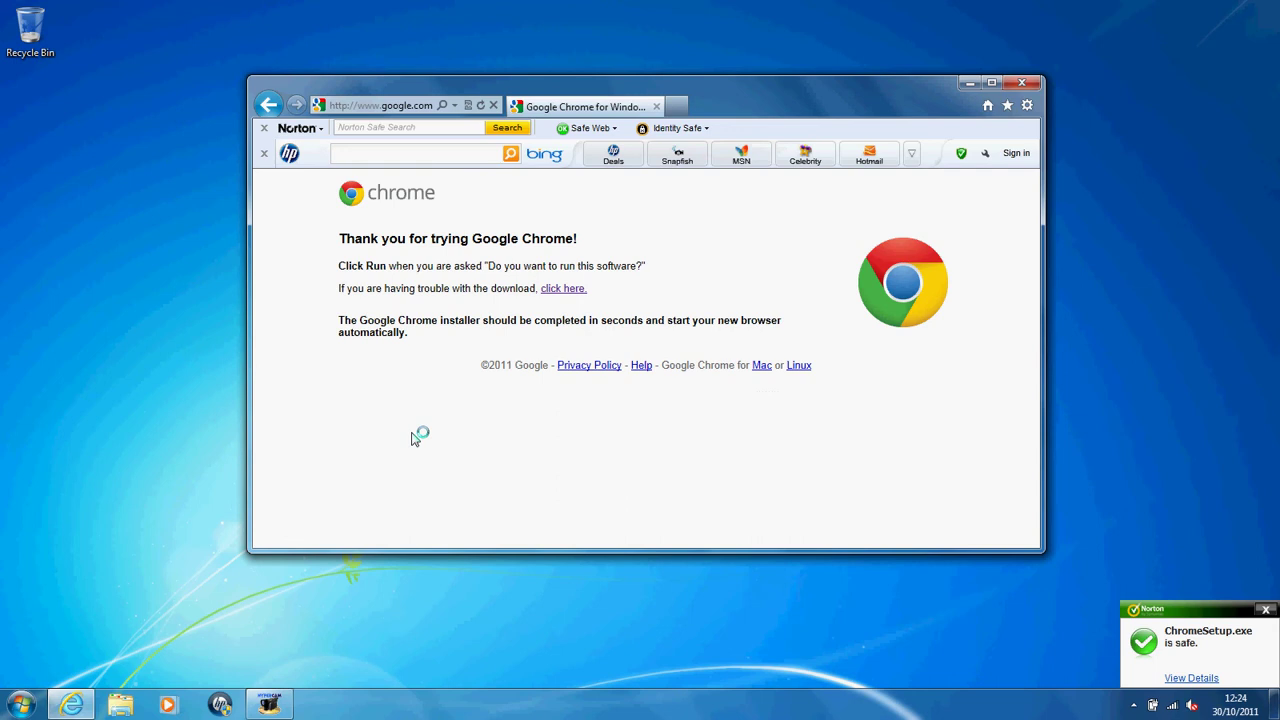
{"action": "key", "text": "F3"}
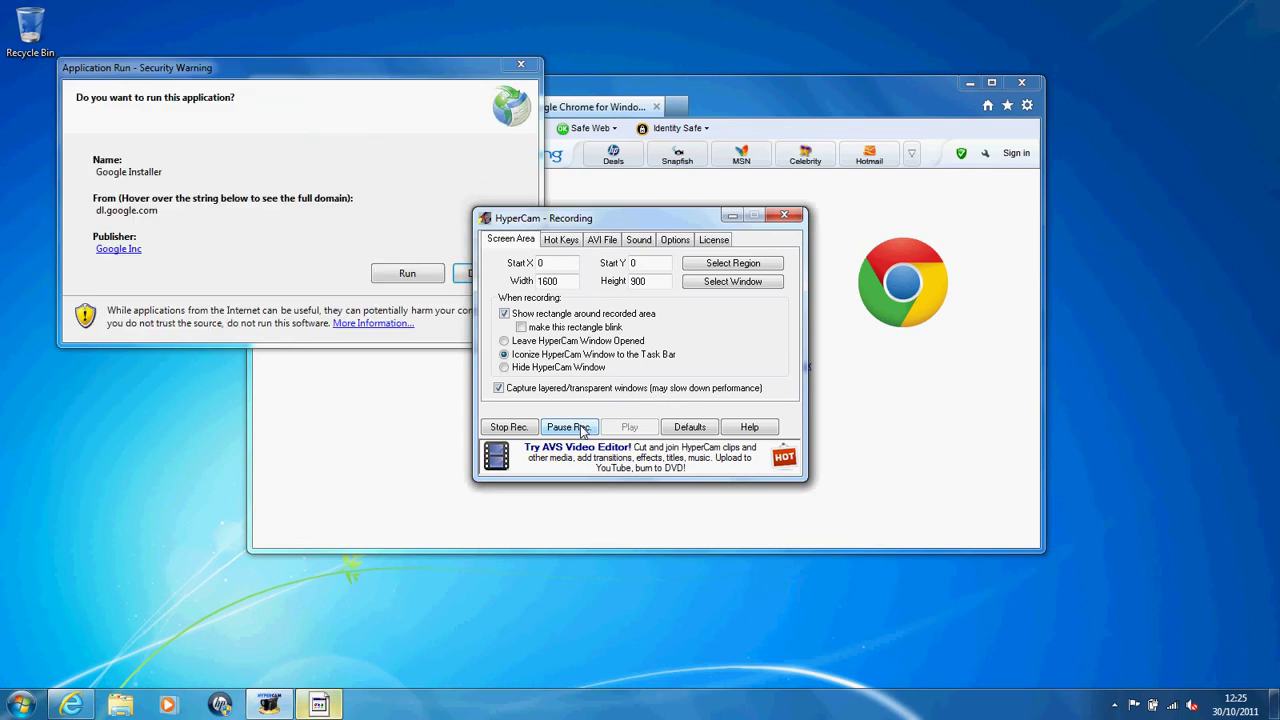
Step: Run the Google Installer and close Norton File Insight while Chrome downloads and installs
{"action": "left_click", "coordinate": [401, 274]}
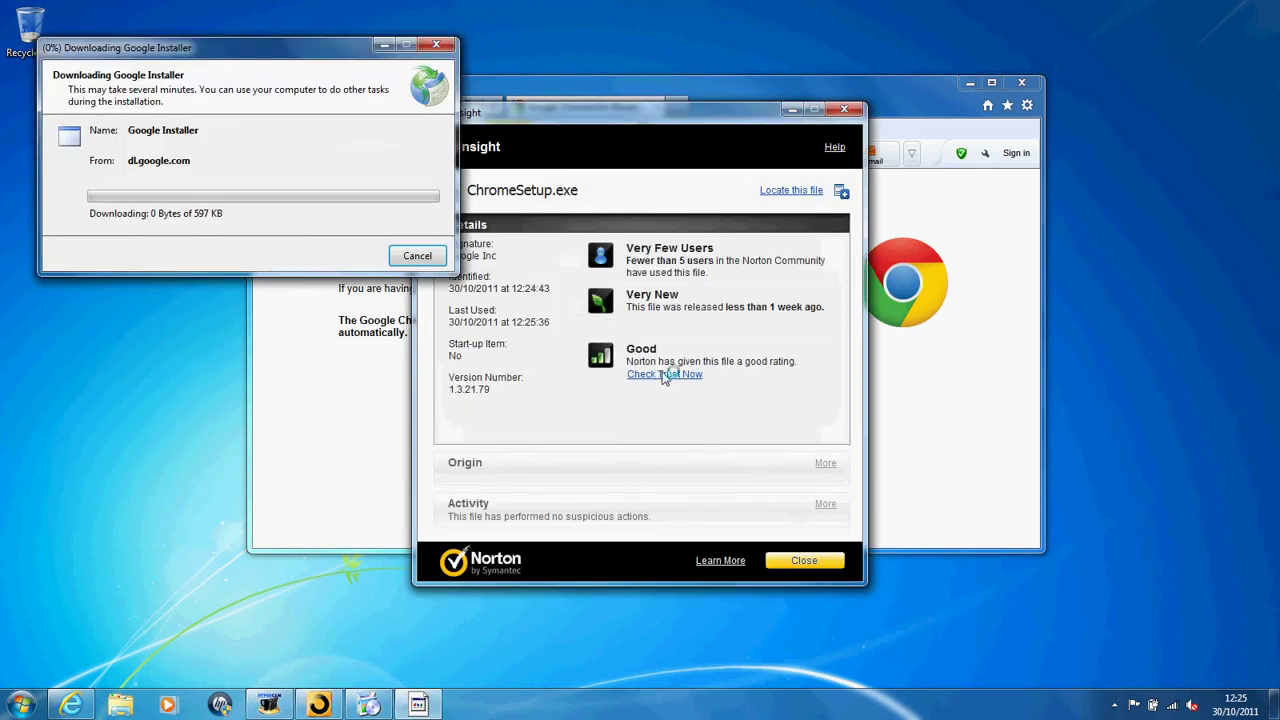
{"action": "left_click", "coordinate": [845, 110]}
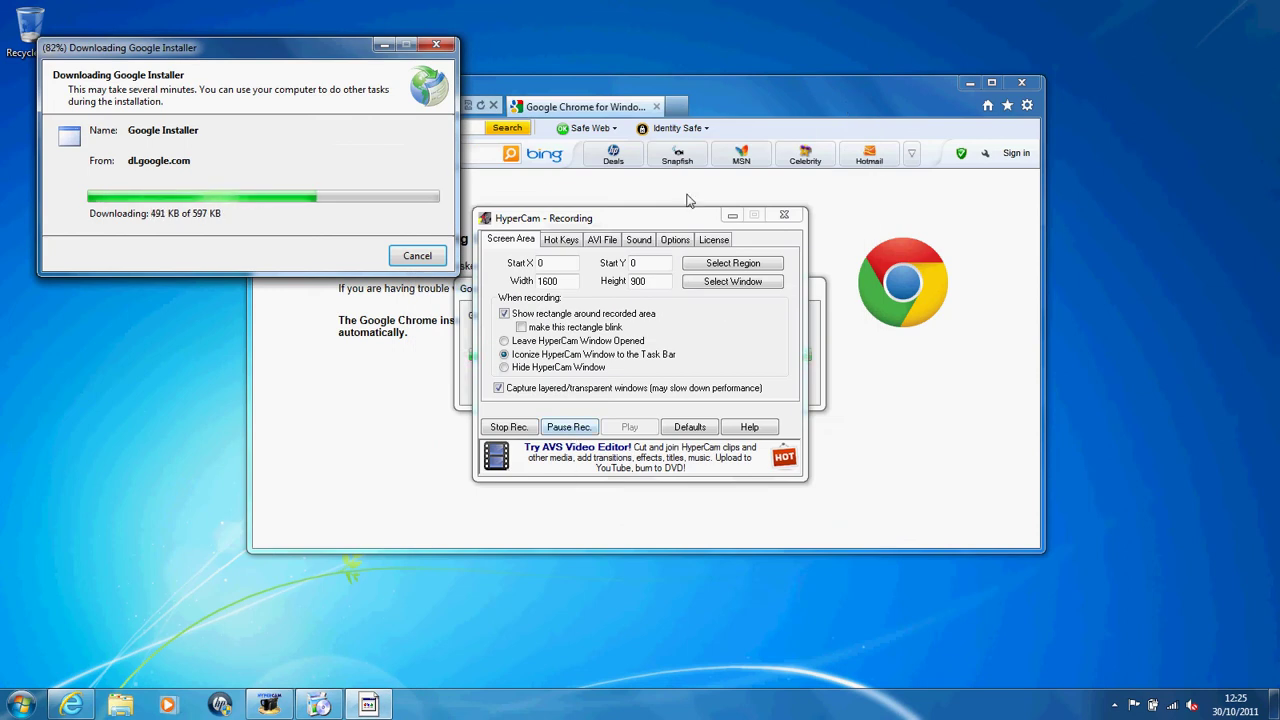
{"action": "left_click", "coordinate": [143, 381]}
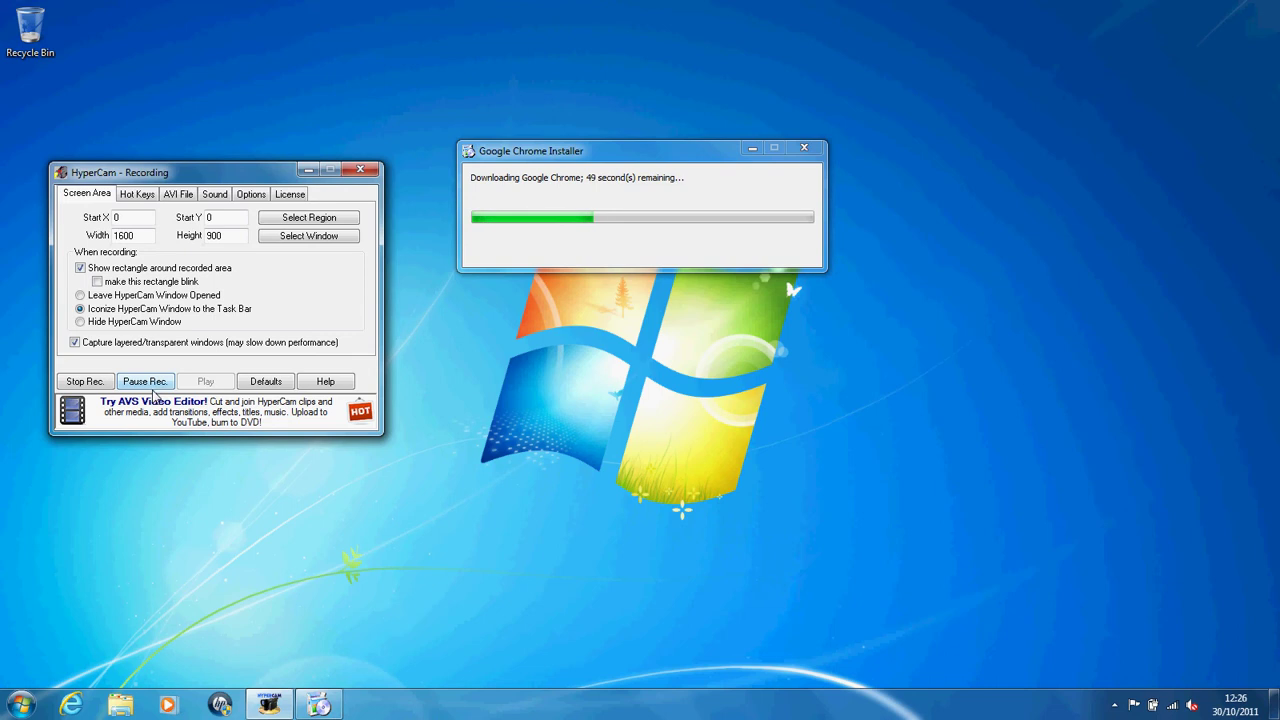
{"action": "left_click", "coordinate": [152, 388]}
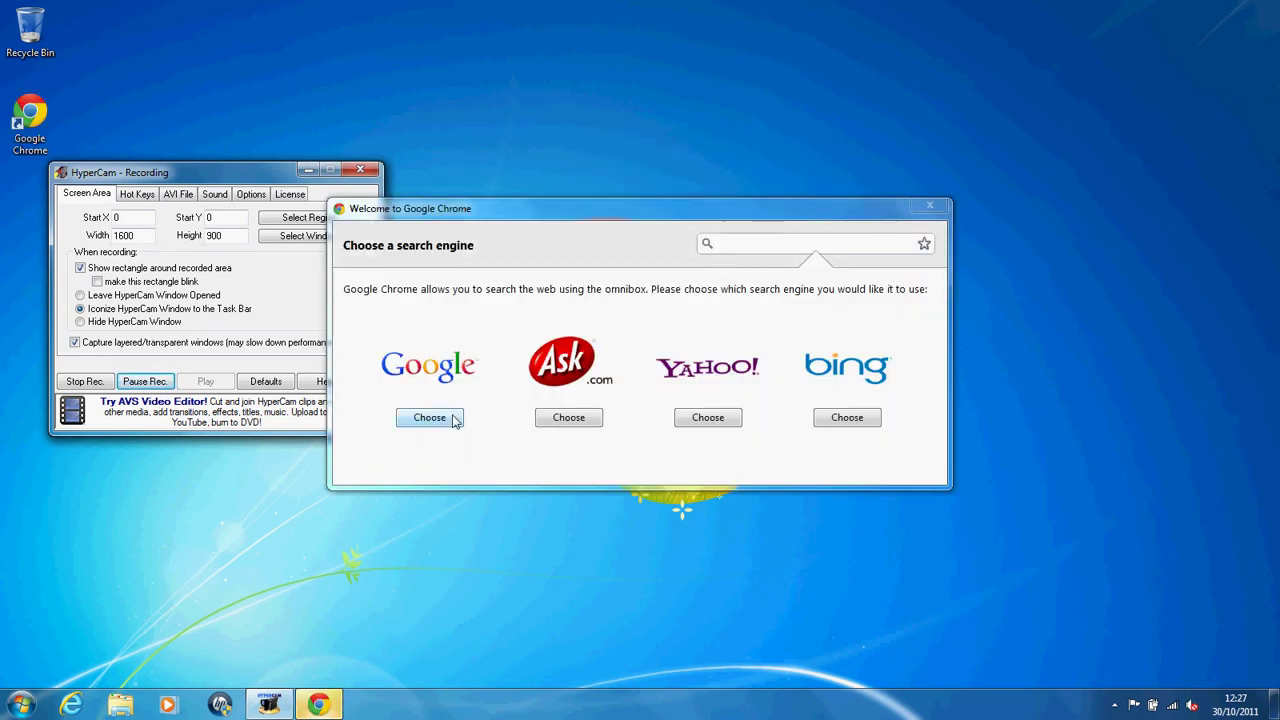
Step: Pick Google as search engine, maximise Chrome and close the loading welcome tab
{"action": "left_click", "coordinate": [452, 419]}
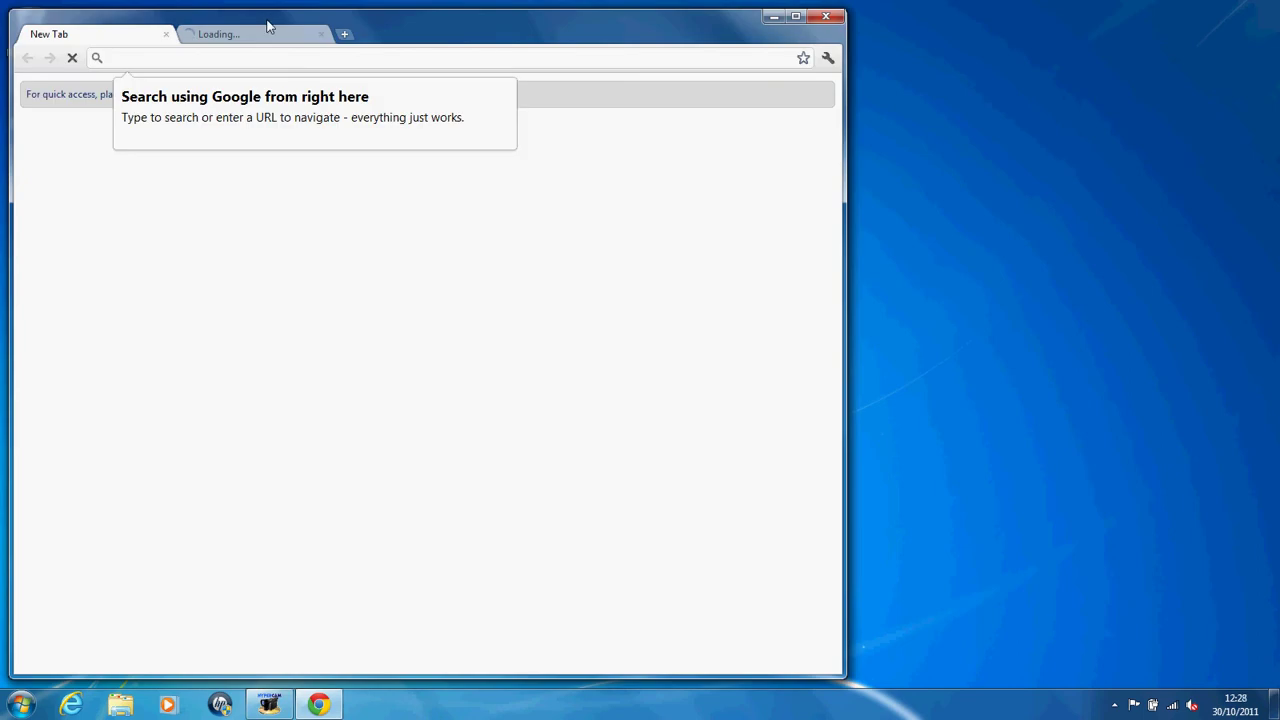
{"action": "double_click", "coordinate": [270, 20]}
{"action": "left_click", "coordinate": [306, 10]}
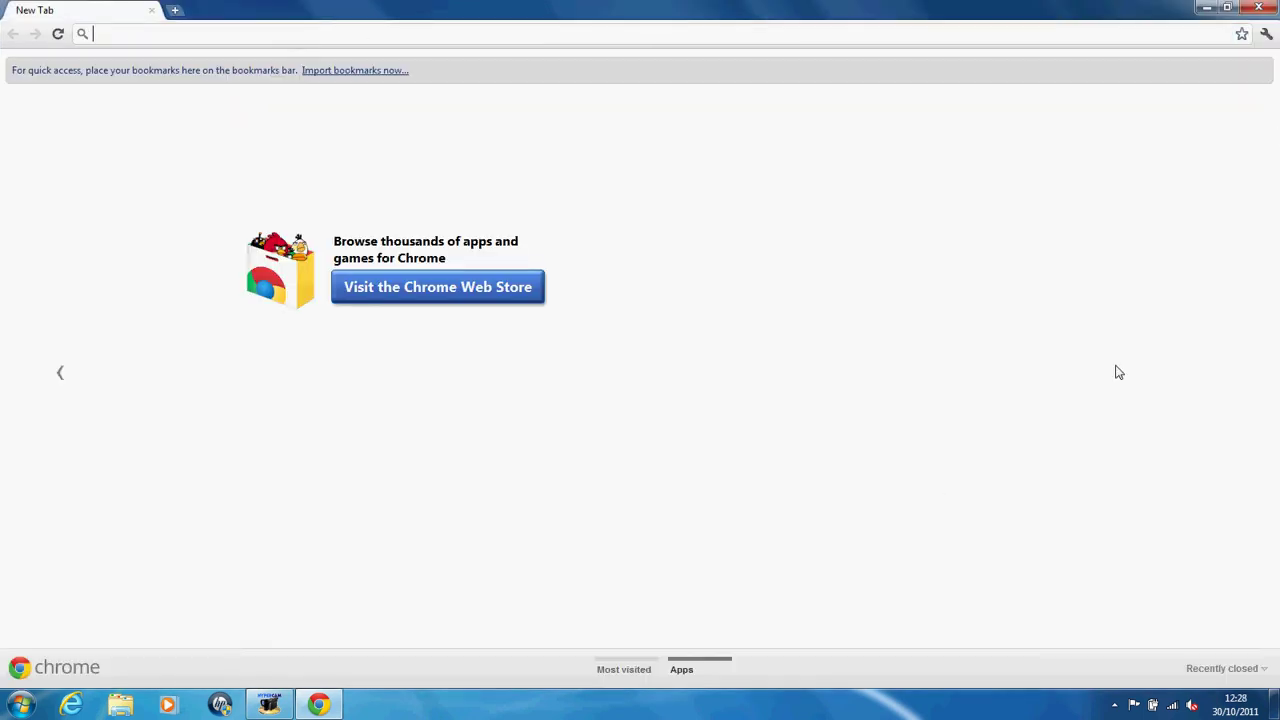
Step: Search Google for 'sam broadcaster 4', then for 'special'
{"action": "type", "text": "sam broadcaste"}
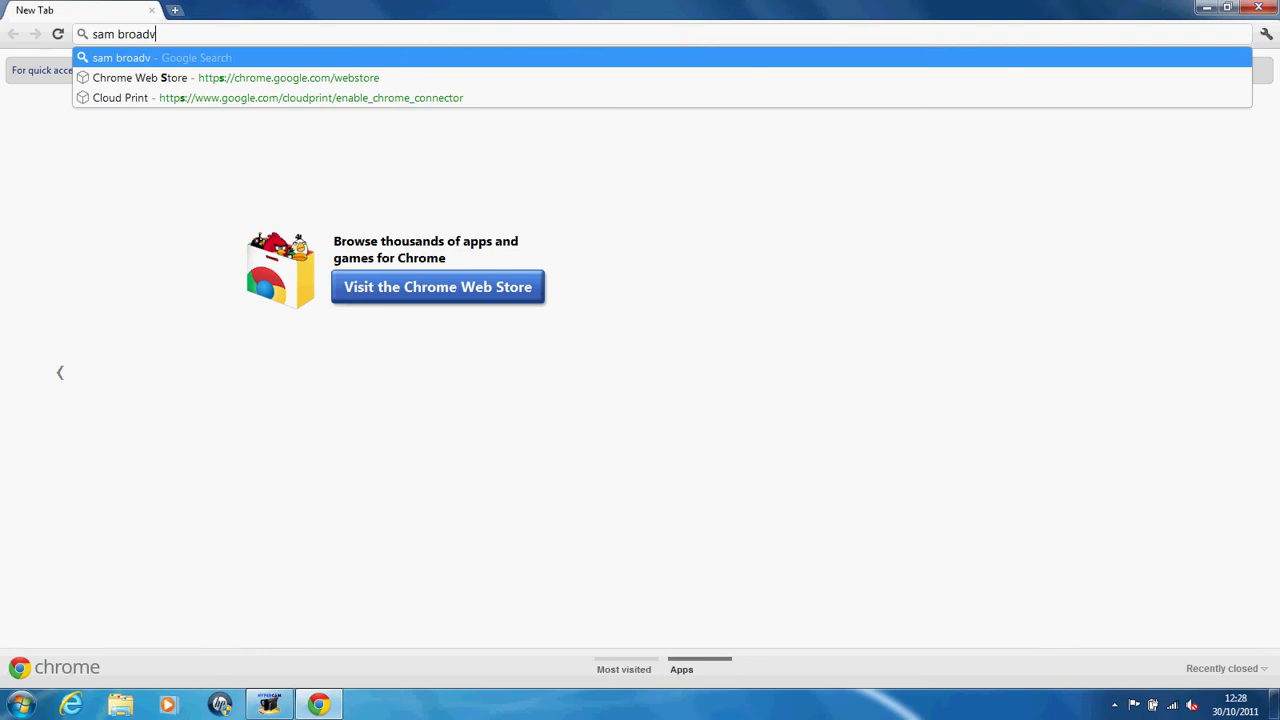
{"action": "type", "text": "r 4"}
{"action": "key", "text": "Return"}
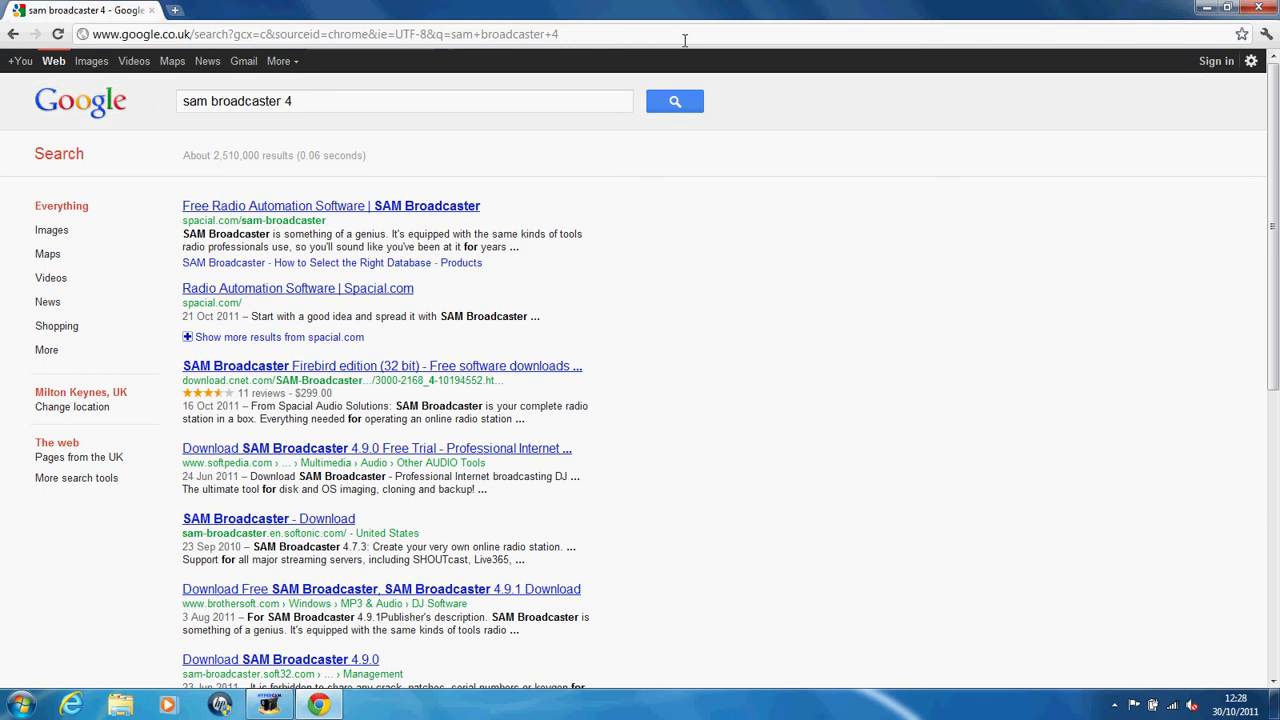
{"action": "left_click", "coordinate": [685, 40]}
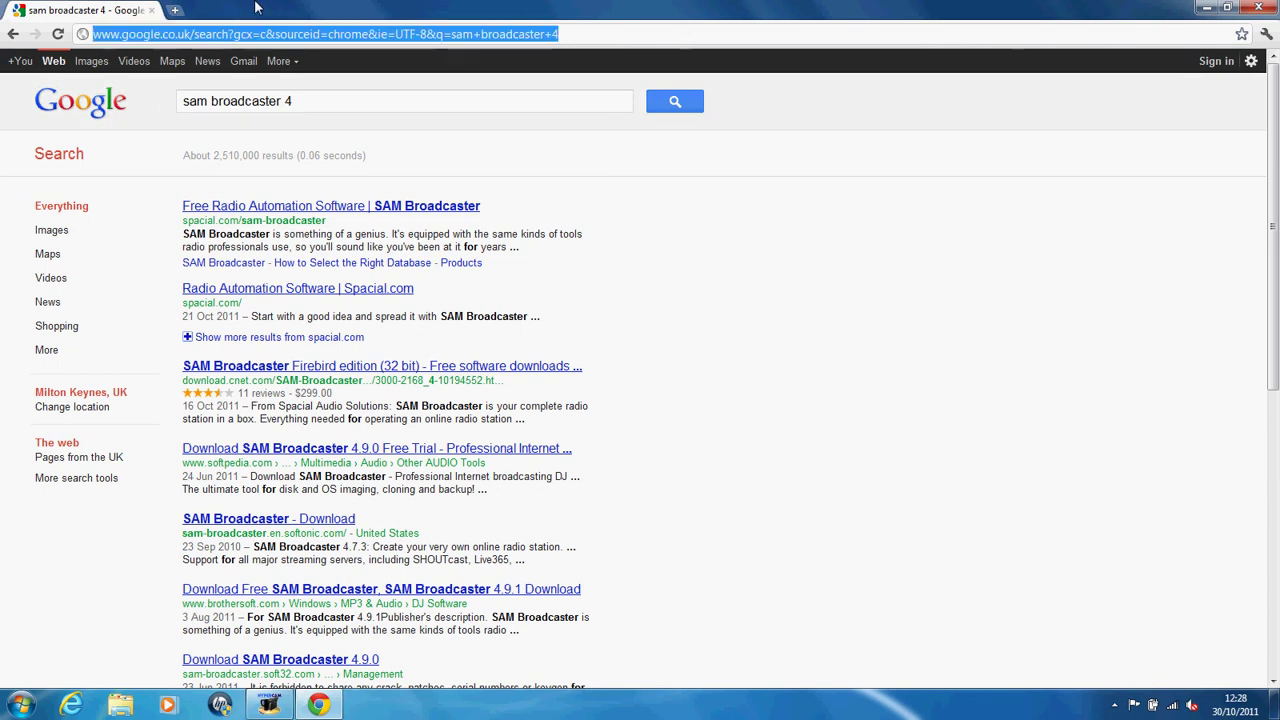
{"action": "left_click", "coordinate": [82, 116]}
{"action": "type", "text": "special"}
{"action": "key", "text": "Return"}
Step: In a new tab, search 'sp' and then visit special.com
{"action": "left_click", "coordinate": [175, 10]}
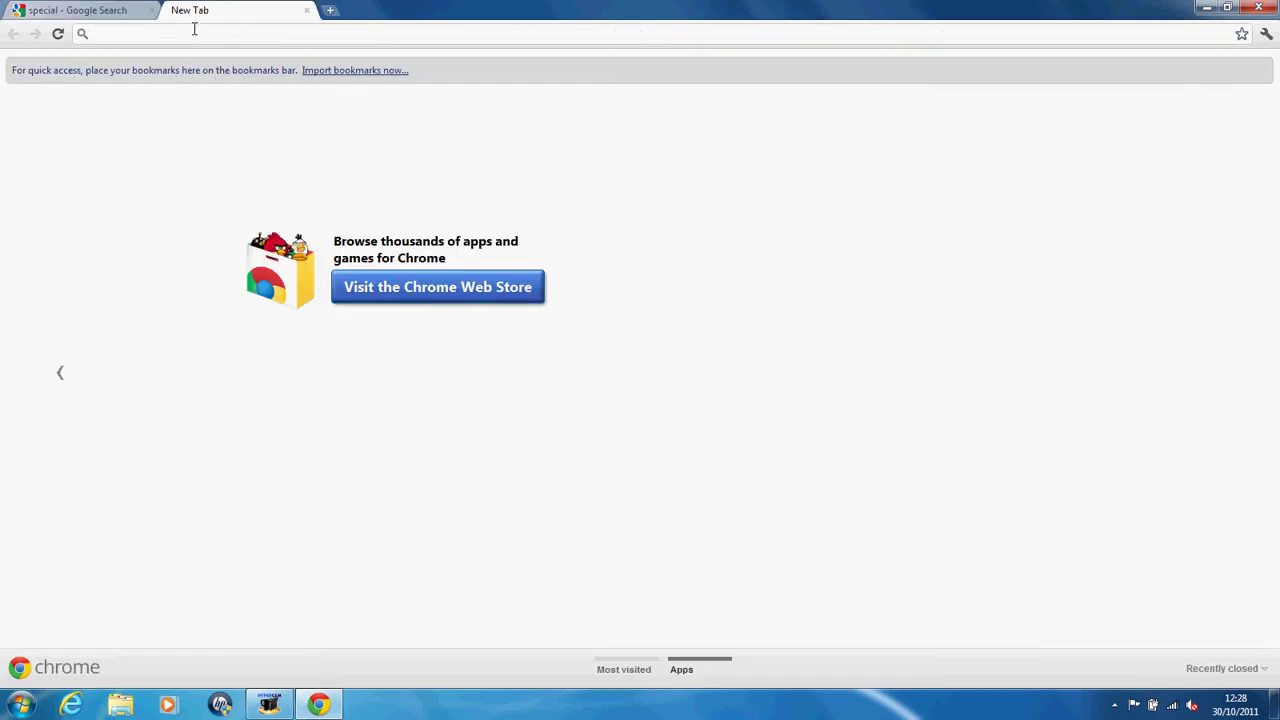
{"action": "type", "text": "sp"}
{"action": "key", "text": "Return"}
{"action": "left_click", "coordinate": [193, 33]}
{"action": "type", "text": "sp"}
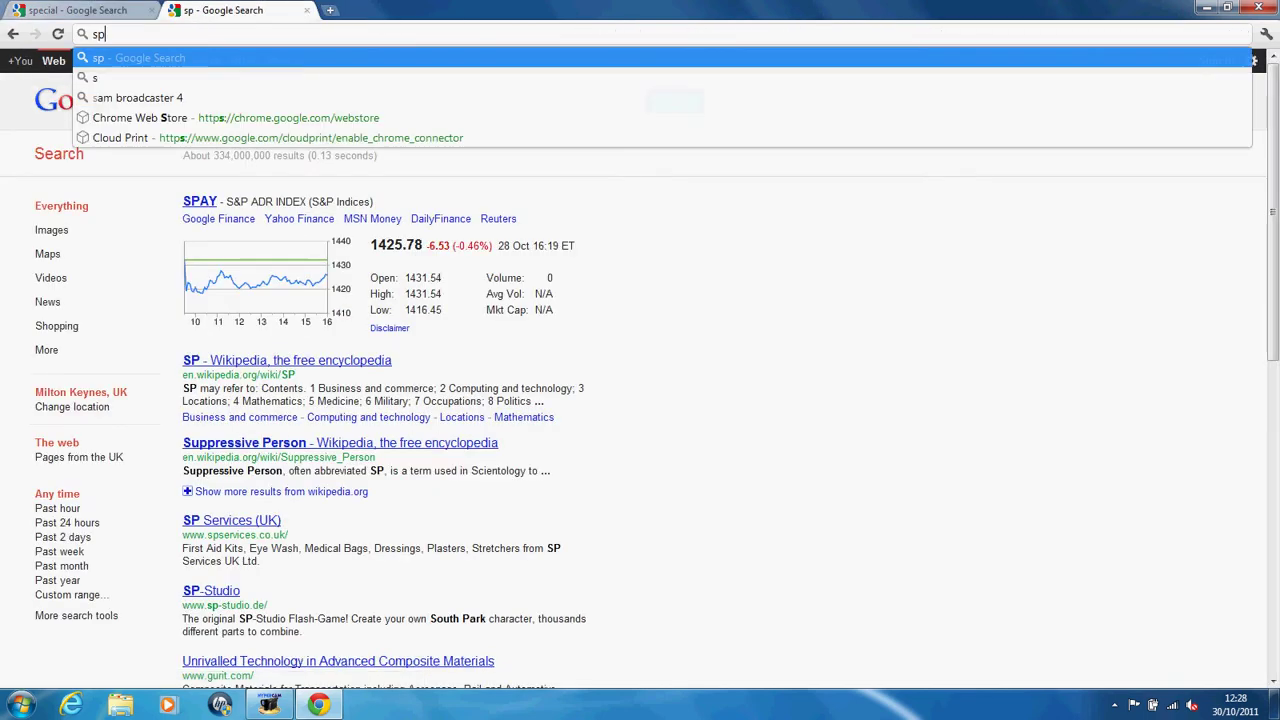
{"action": "type", "text": "ecial.com"}
{"action": "key", "text": "Return"}
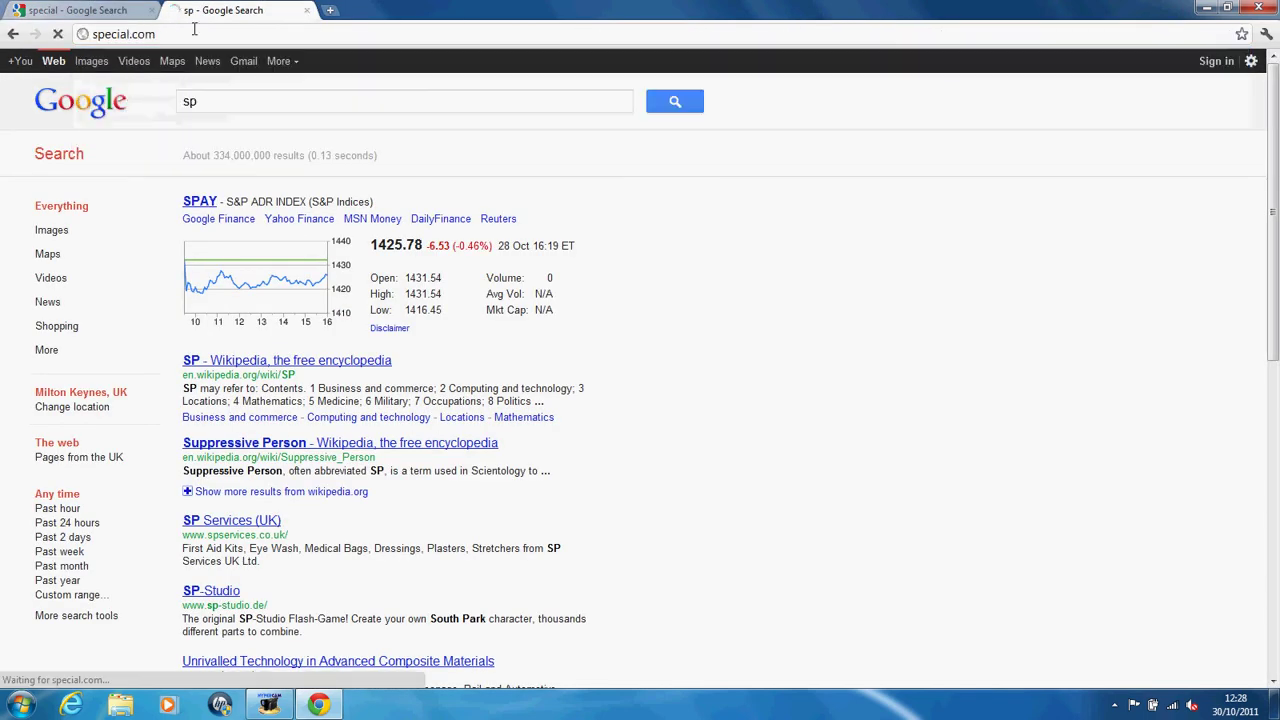
Step: Search for 'spail audio solutions' and open the Spacial.com result
{"action": "left_click", "coordinate": [223, 28]}
{"action": "type", "text": "spai"}
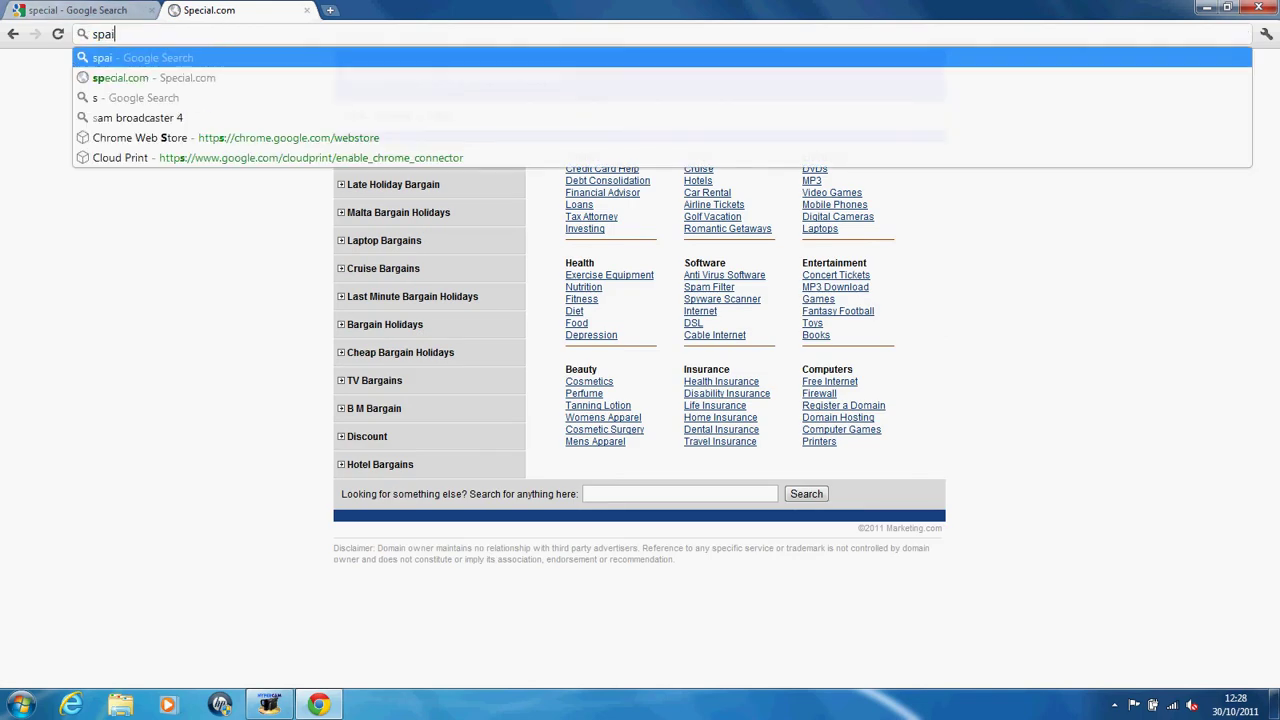
{"action": "type", "text": "l audio solutions"}
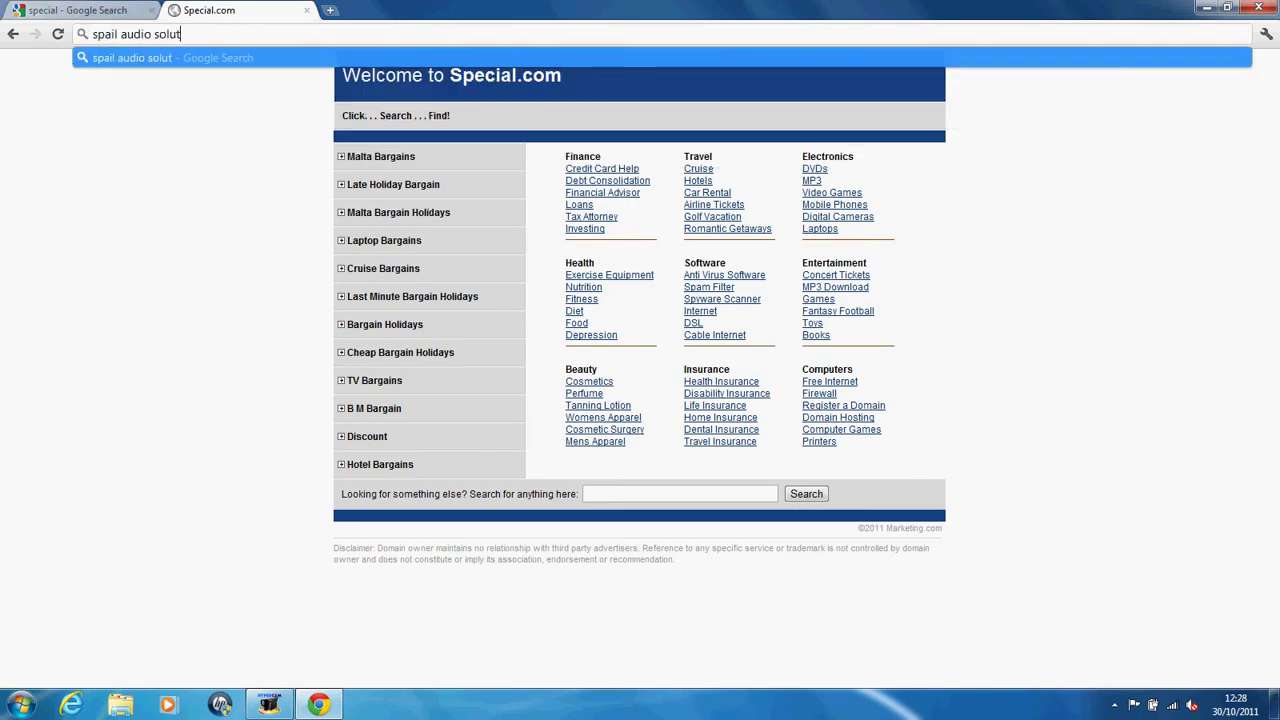
{"action": "key", "text": "Return"}
{"action": "left_click", "coordinate": [237, 252]}
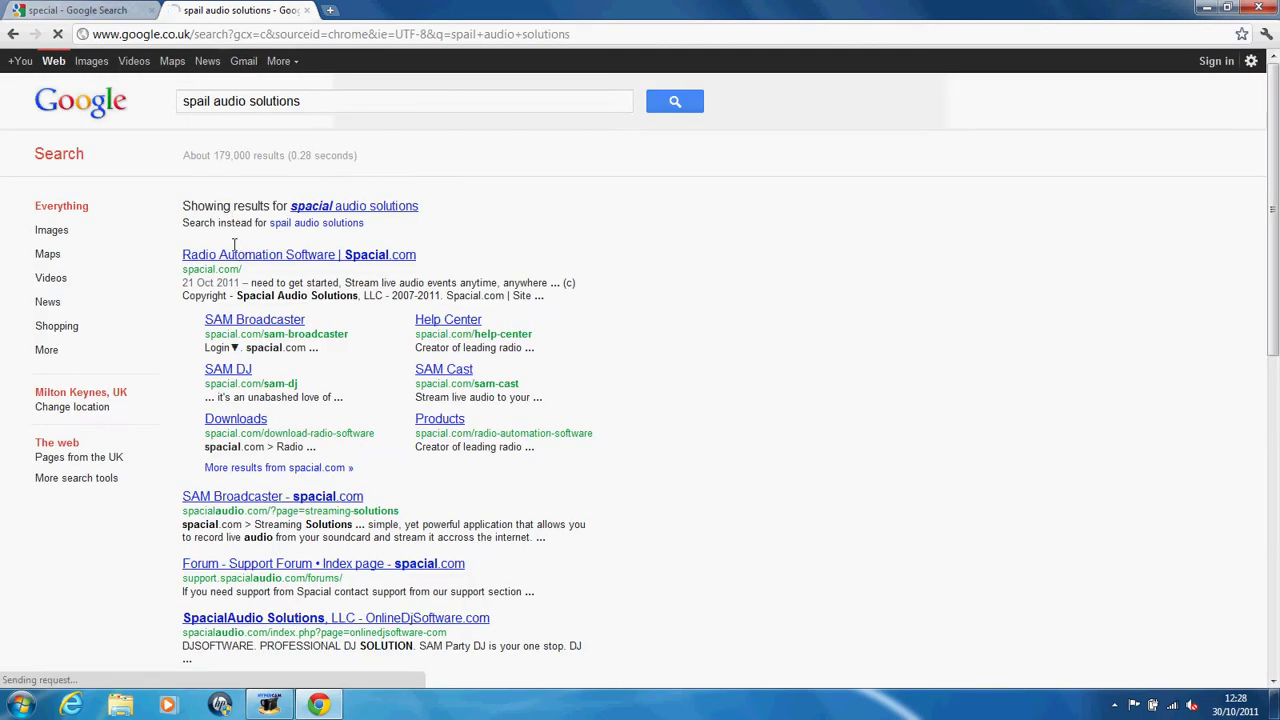
Step: Download the MySQL or MS SQL edition of SAM Broadcaster v4.9.2 and keep the file
{"action": "mouse_move", "coordinate": [651, 136]}
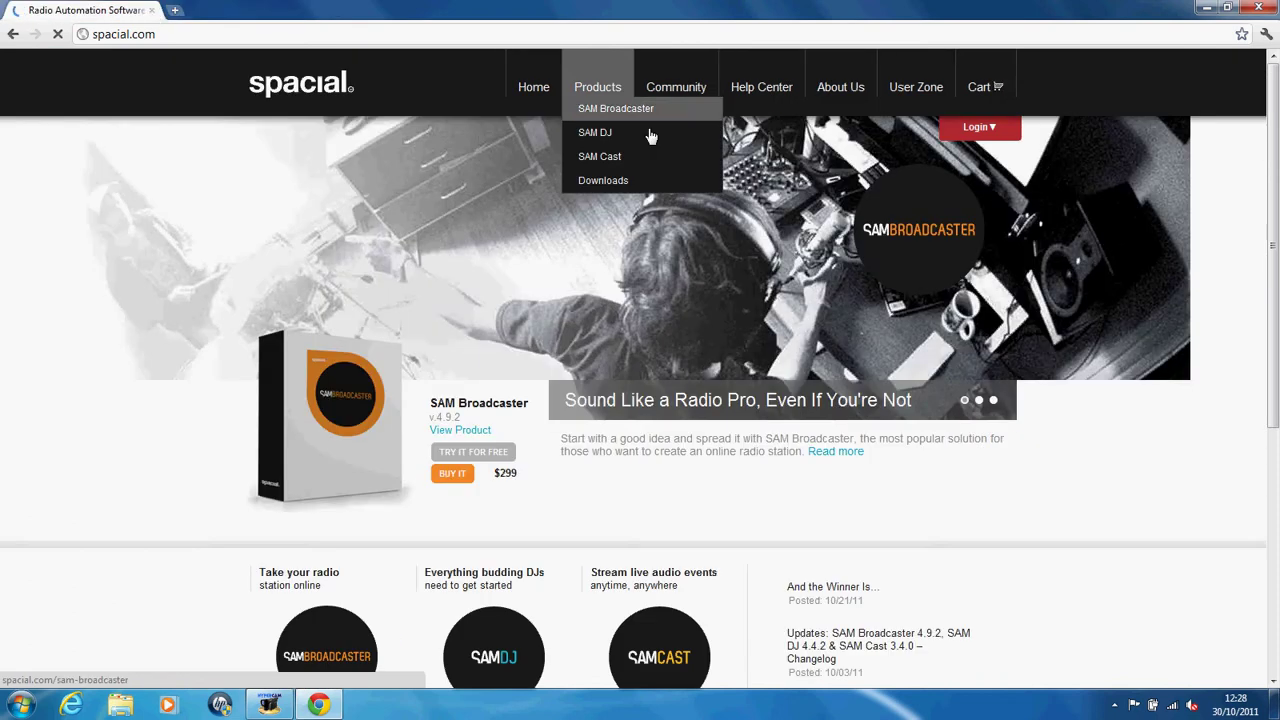
{"action": "left_click", "coordinate": [598, 112]}
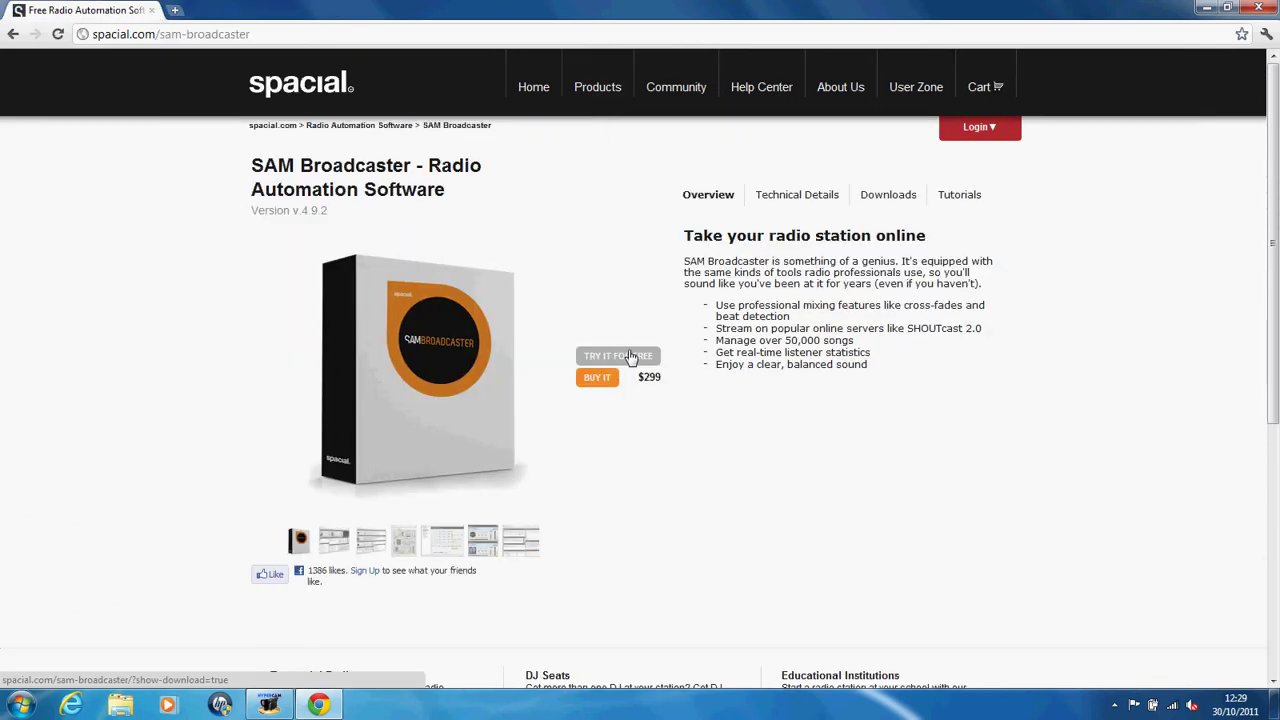
{"action": "left_click", "coordinate": [630, 357]}
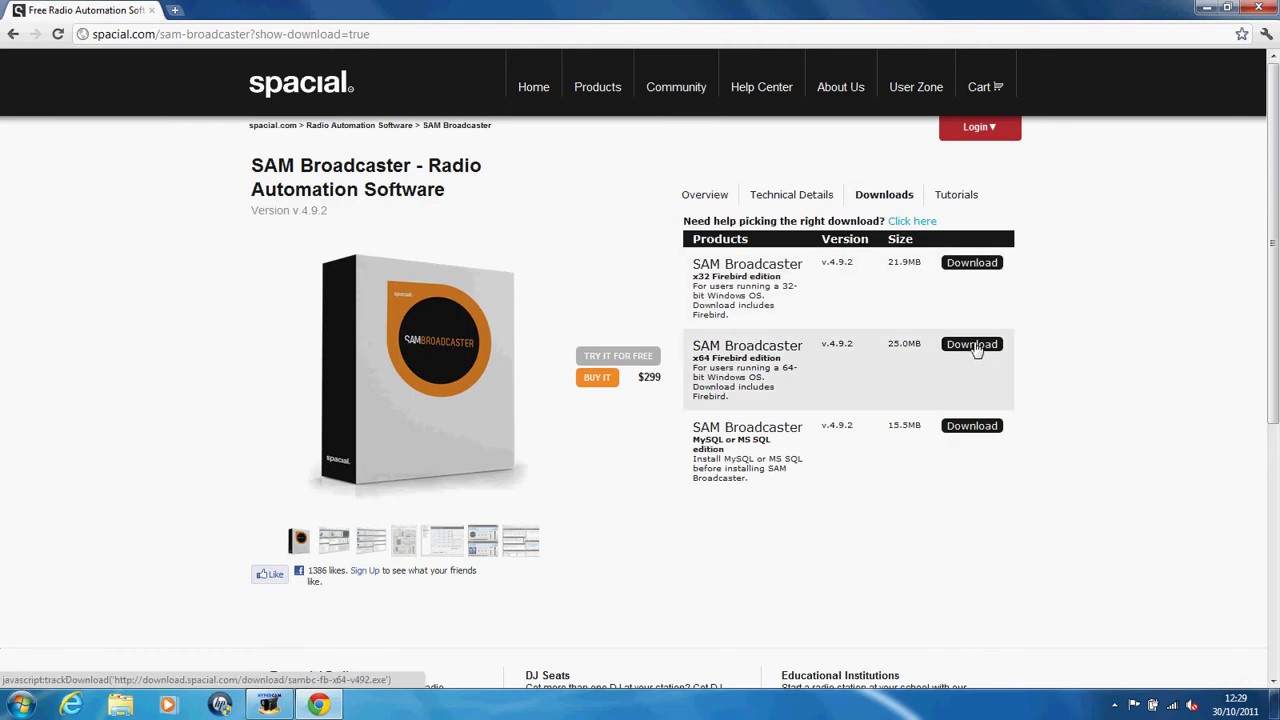
{"action": "left_click", "coordinate": [969, 428]}
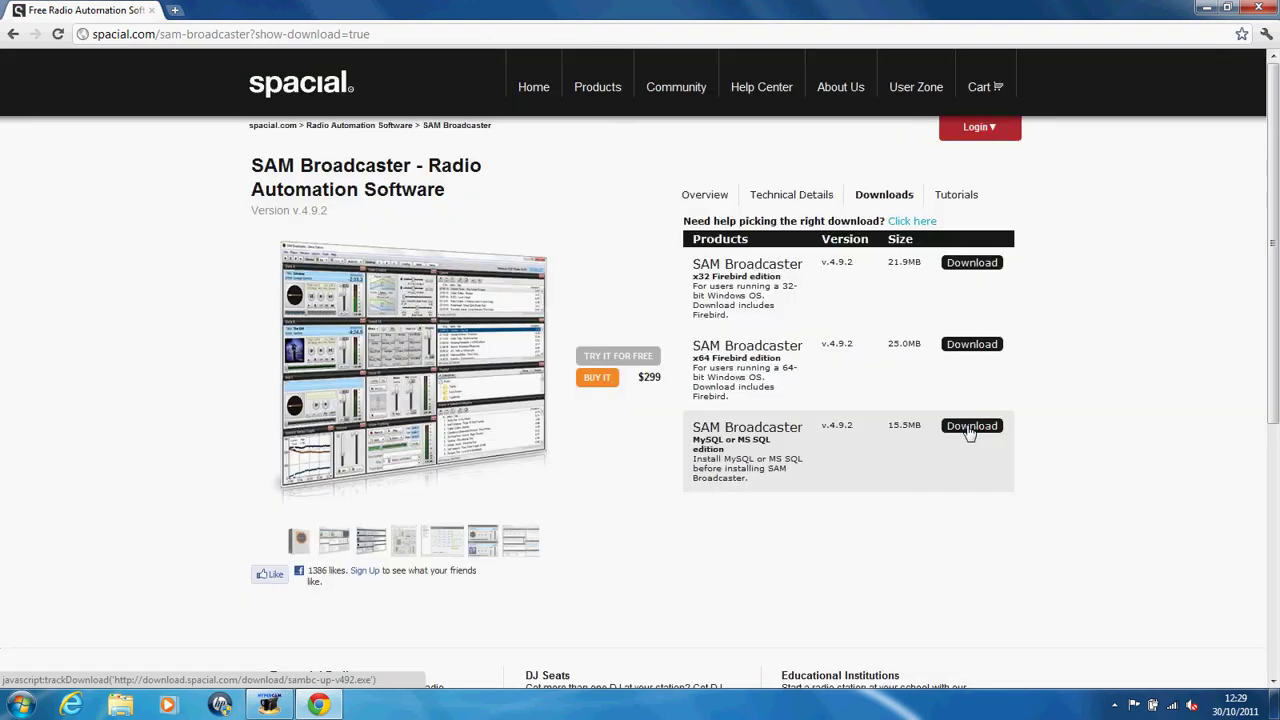
{"action": "left_click", "coordinate": [264, 674]}
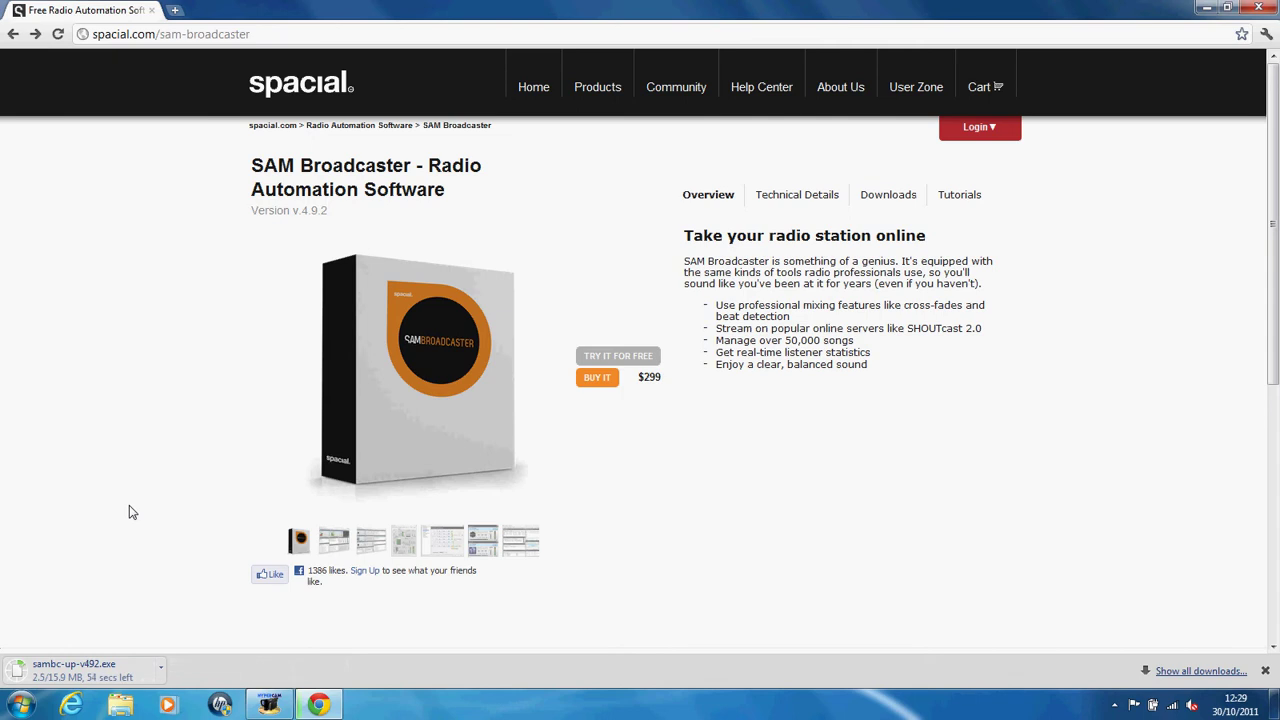
Step: Browse the product screenshots while sambc-up-v492.exe downloads
{"action": "left_click", "coordinate": [334, 540]}
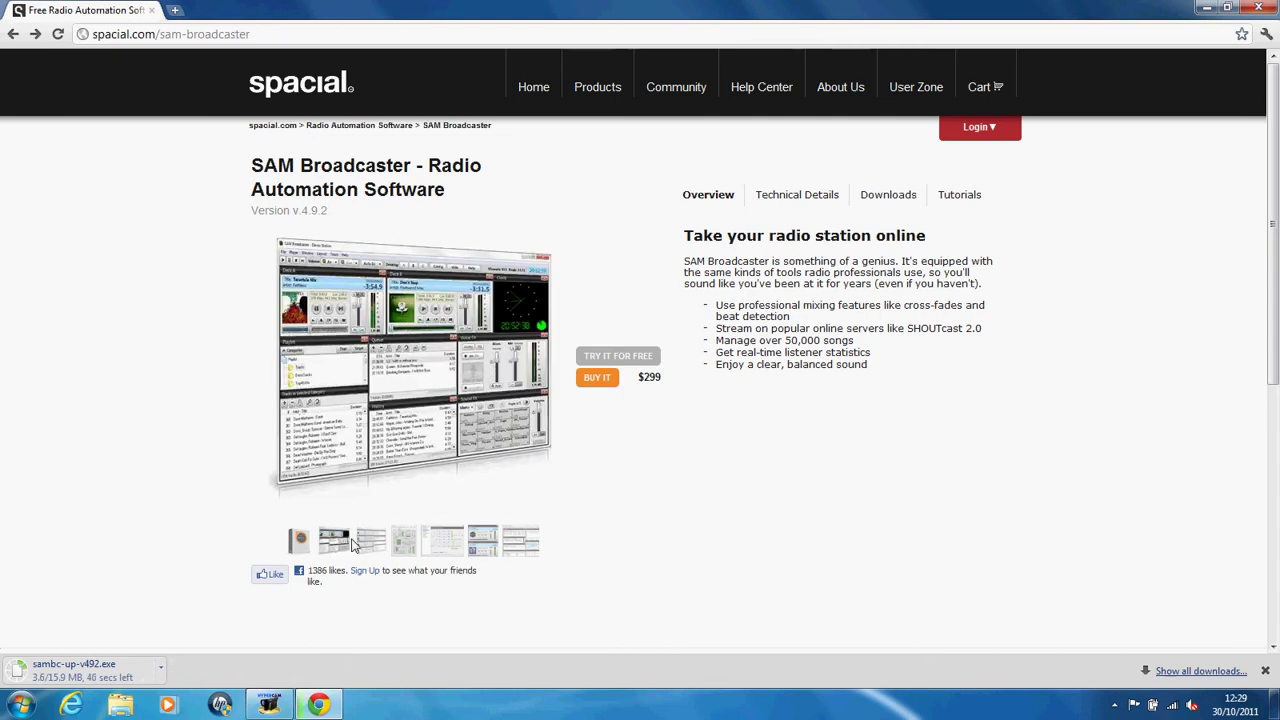
{"action": "left_click", "coordinate": [407, 543]}
{"action": "left_click", "coordinate": [473, 540]}
{"action": "left_click", "coordinate": [519, 540]}
{"action": "left_click", "coordinate": [525, 540]}
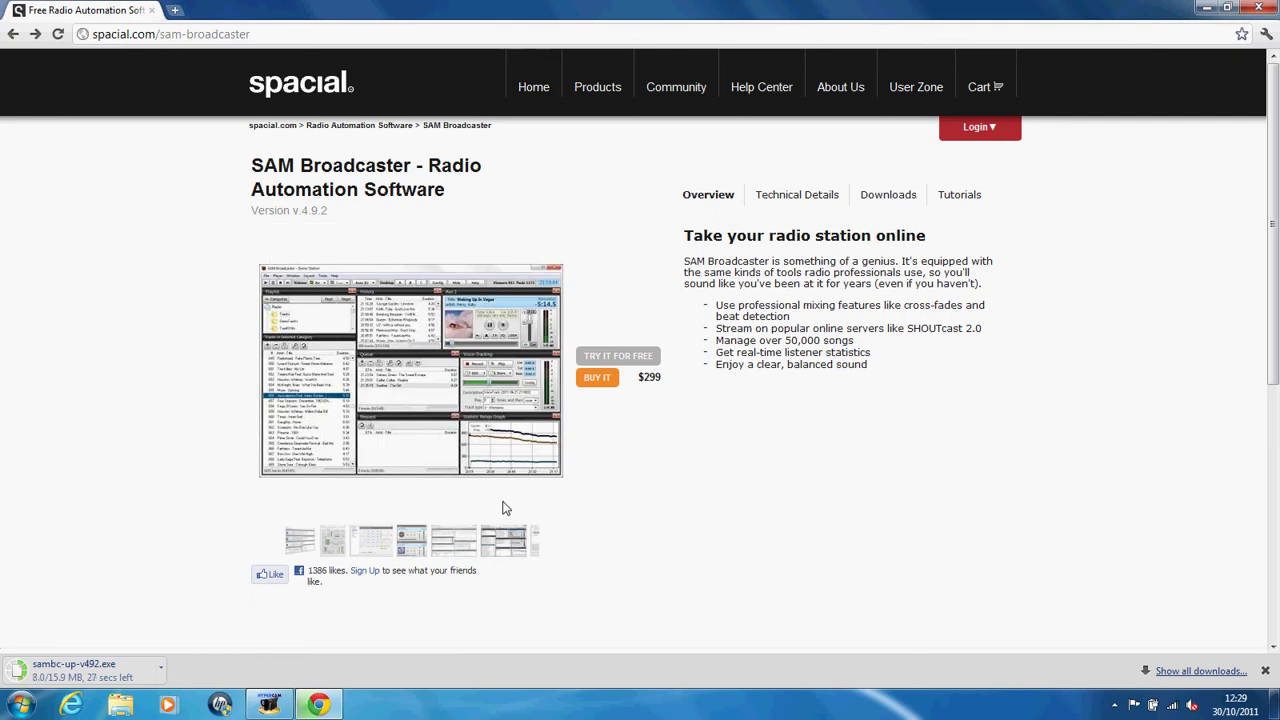
{"action": "key", "text": "alt+Tab"}
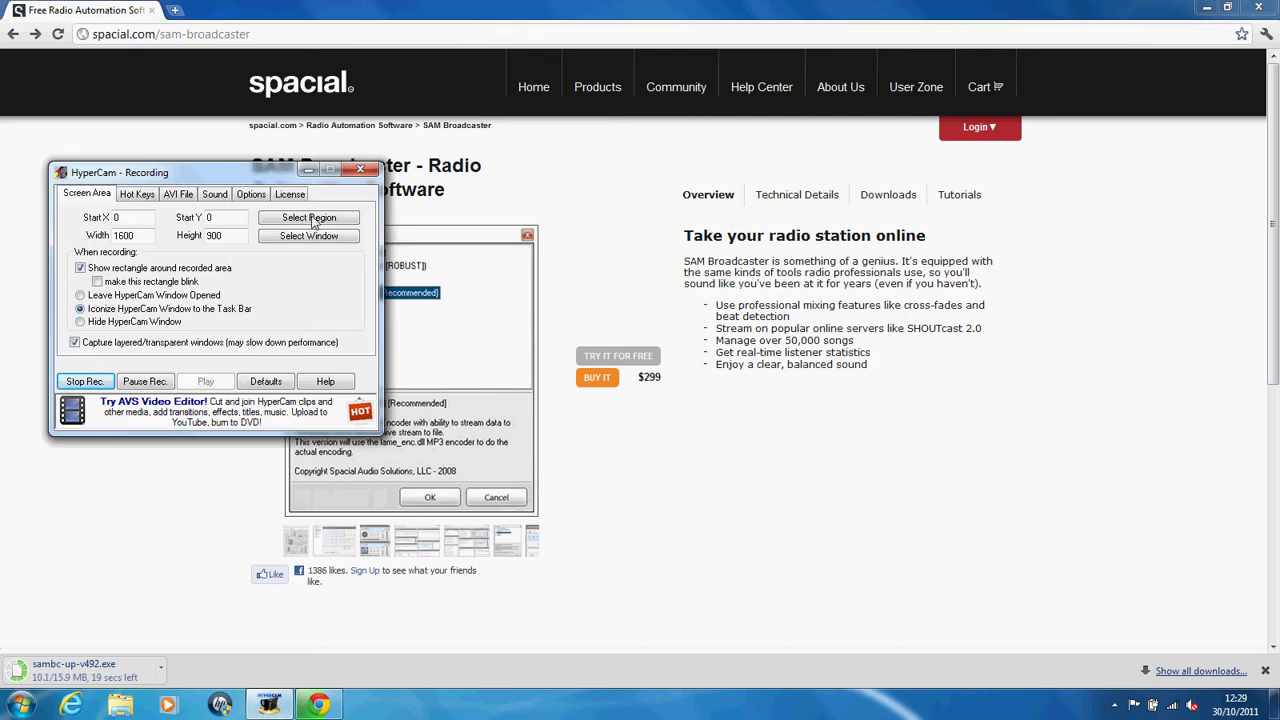
Step: Review HyperCam's Hot Keys, File, Sound and Screen Area settings
{"action": "left_click", "coordinate": [137, 194]}
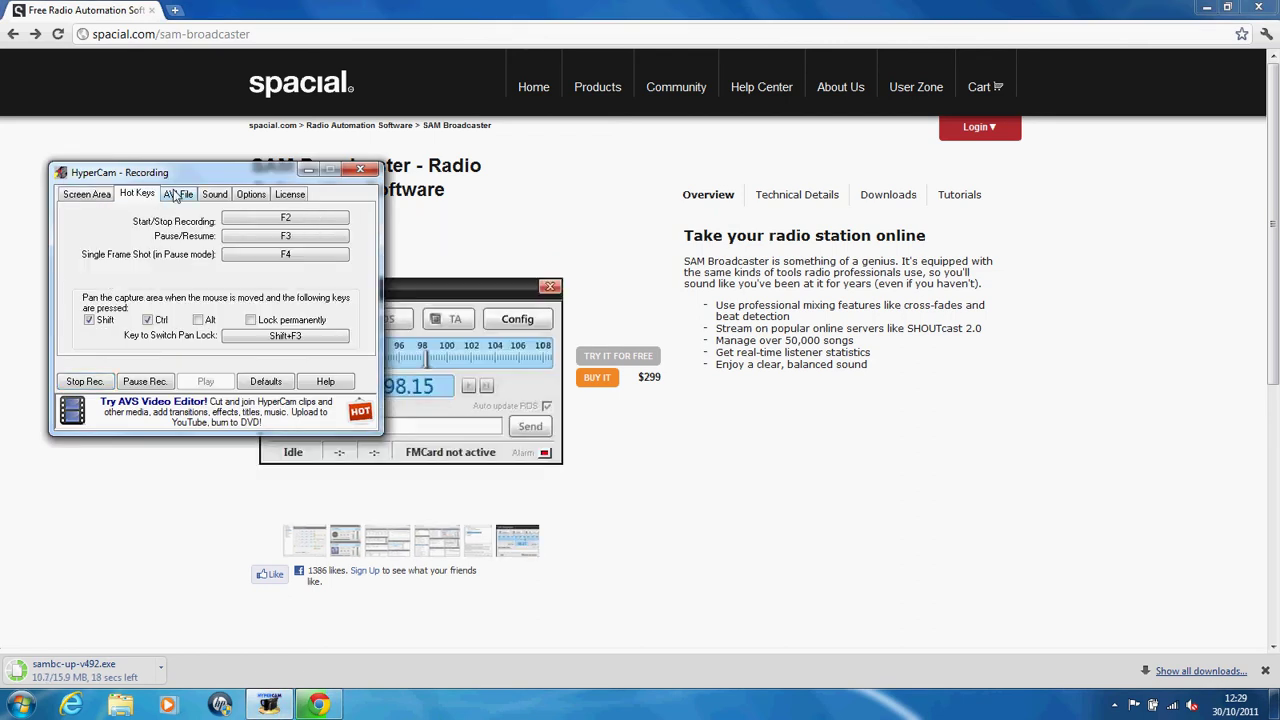
{"action": "left_click", "coordinate": [176, 194]}
{"action": "left_click", "coordinate": [226, 194]}
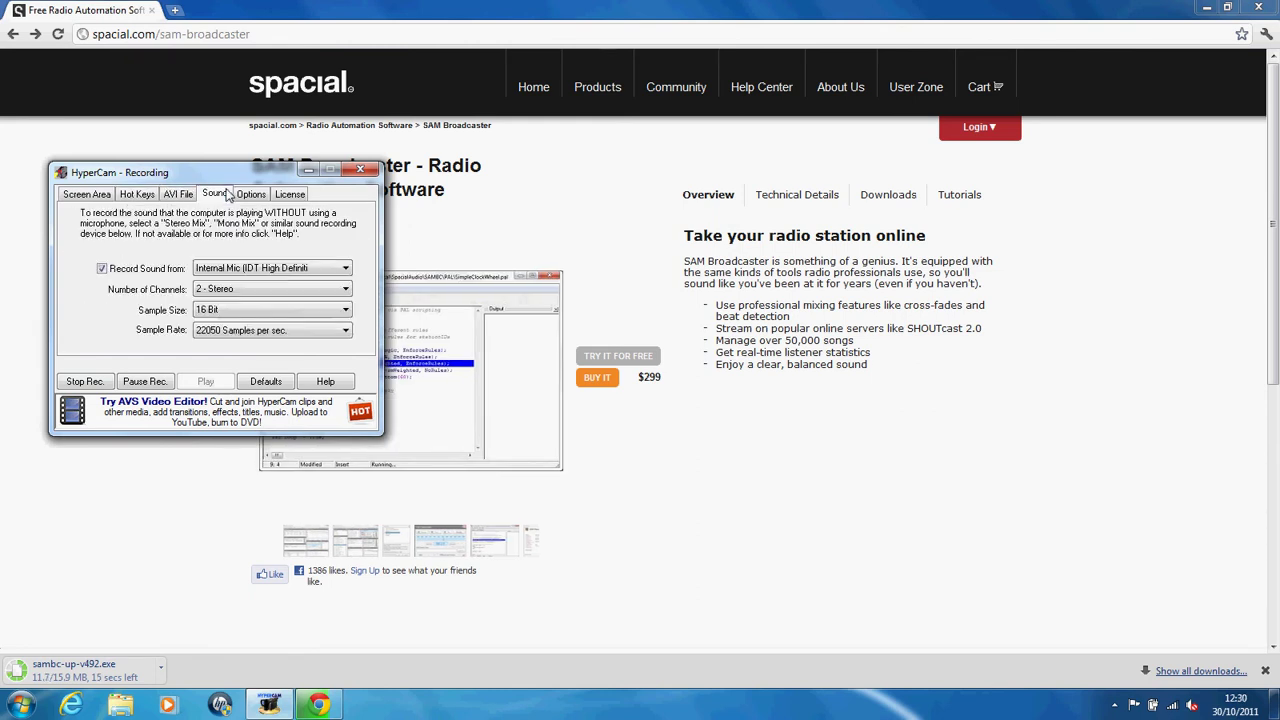
{"action": "left_click", "coordinate": [84, 194]}
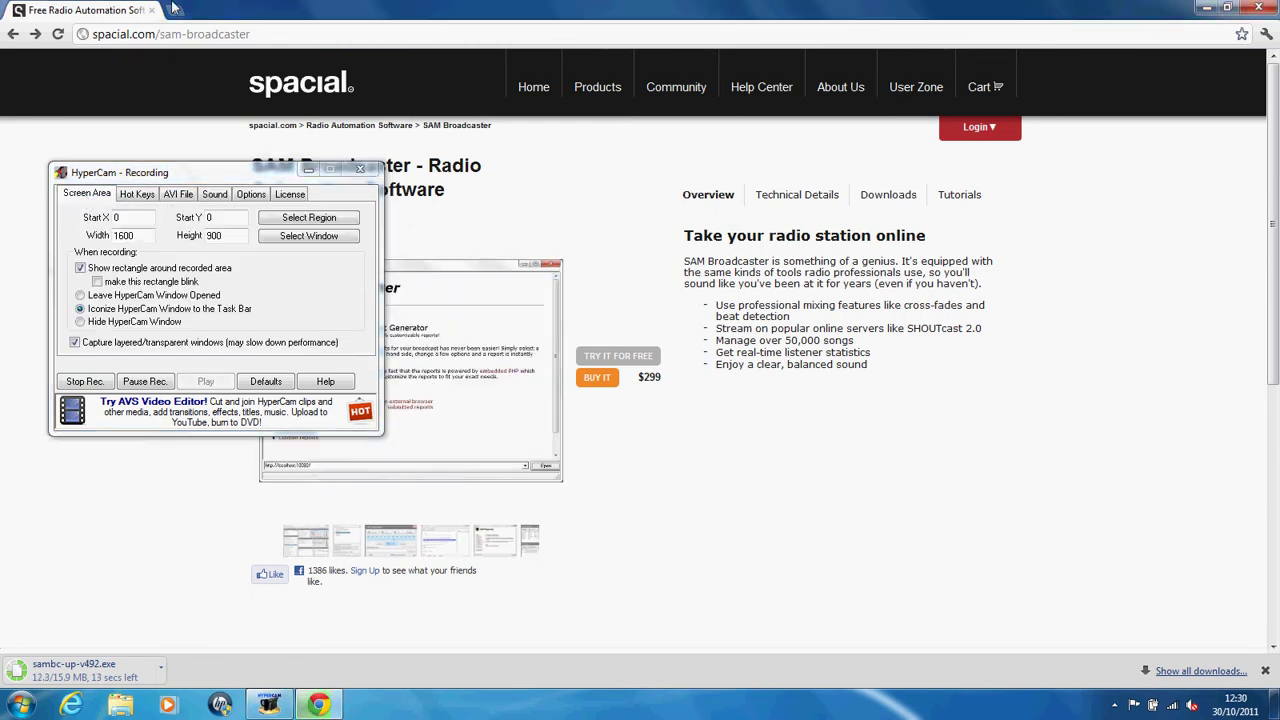
Step: Open a new Chrome tab and minimise HyperCam
{"action": "left_click", "coordinate": [175, 10]}
{"action": "left_click", "coordinate": [308, 170]}
{"action": "left_click", "coordinate": [242, 41]}
Step: Go to youtube.com, search 'read all about it' via the 'professor' suggestions, and open the official video
{"action": "type", "text": "youtube.com"}
{"action": "key", "text": "Return"}
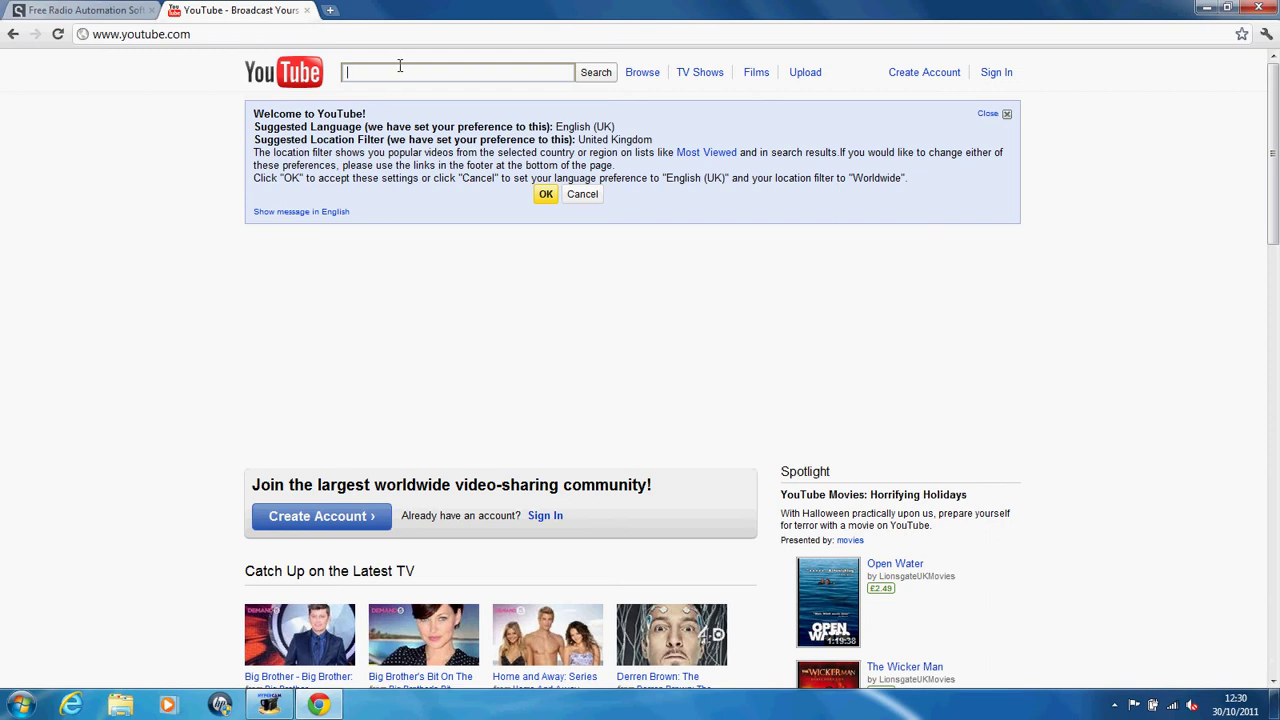
{"action": "left_click", "coordinate": [396, 68]}
{"action": "type", "text": "professor"}
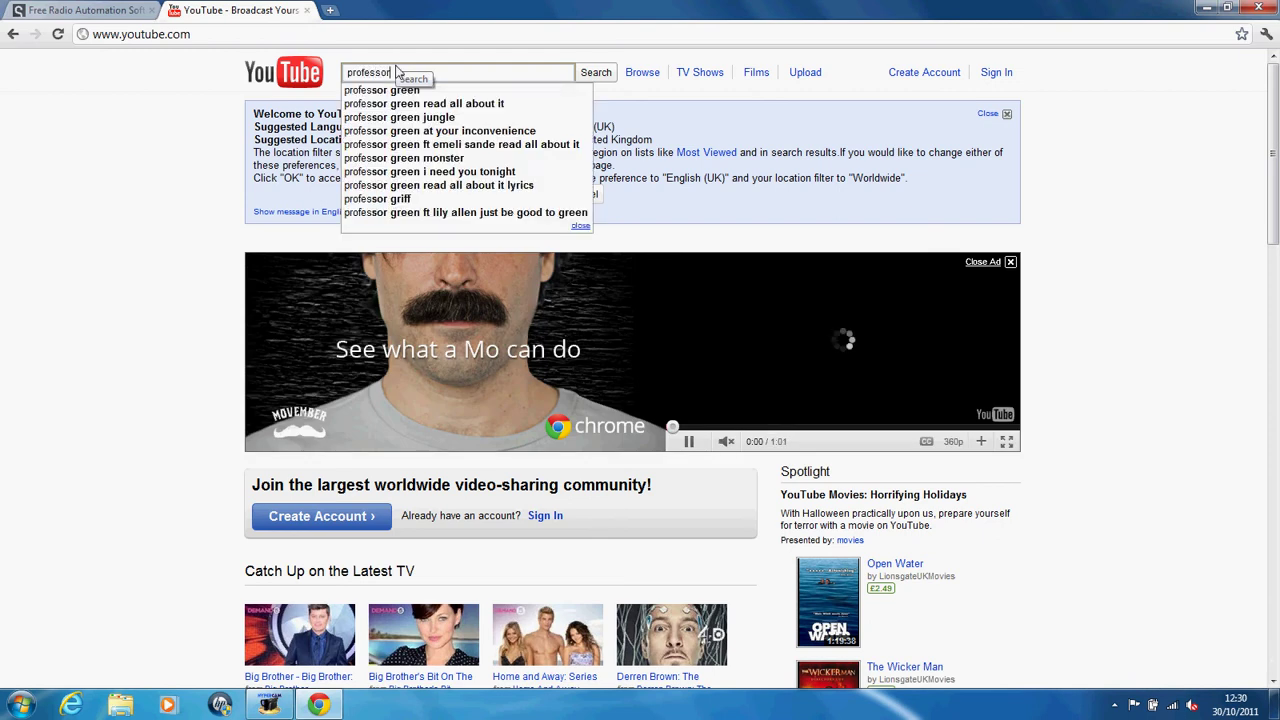
{"action": "key", "text": "Down"}
{"action": "key", "text": "Down"}
{"action": "key", "text": "Return"}
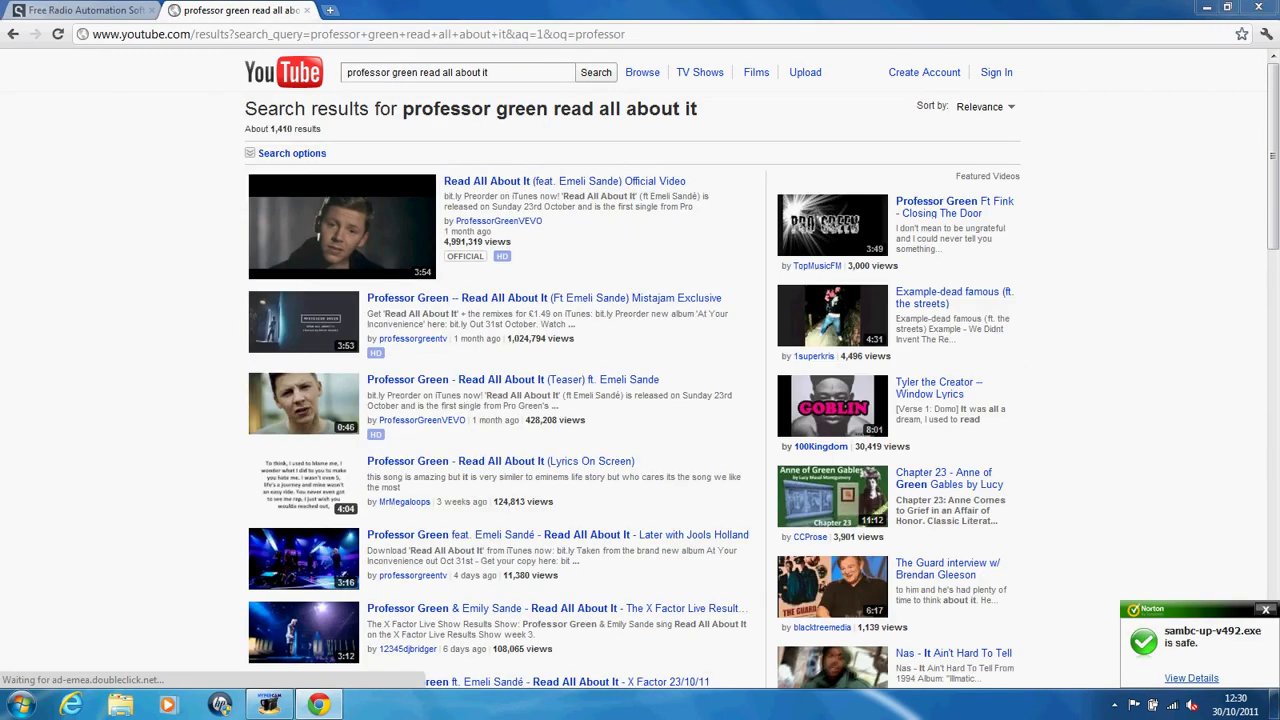
{"action": "left_click", "coordinate": [349, 230]}
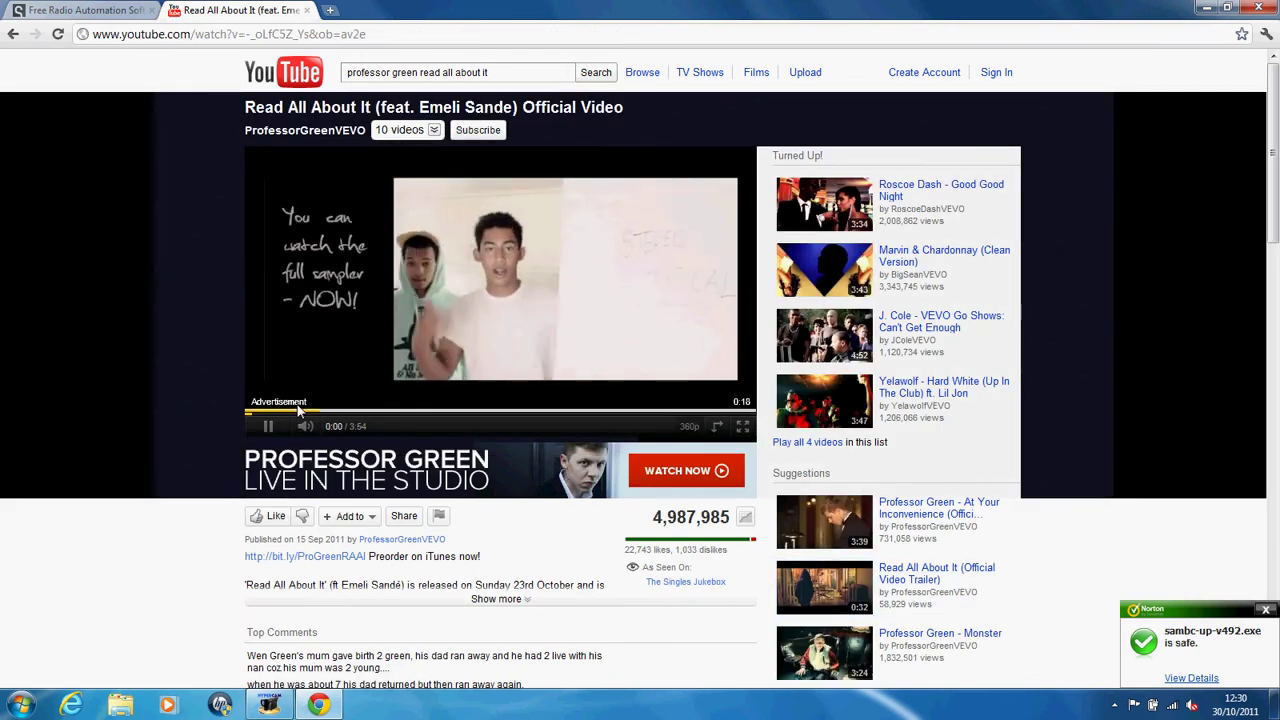
{"action": "left_click", "coordinate": [1193, 705]}
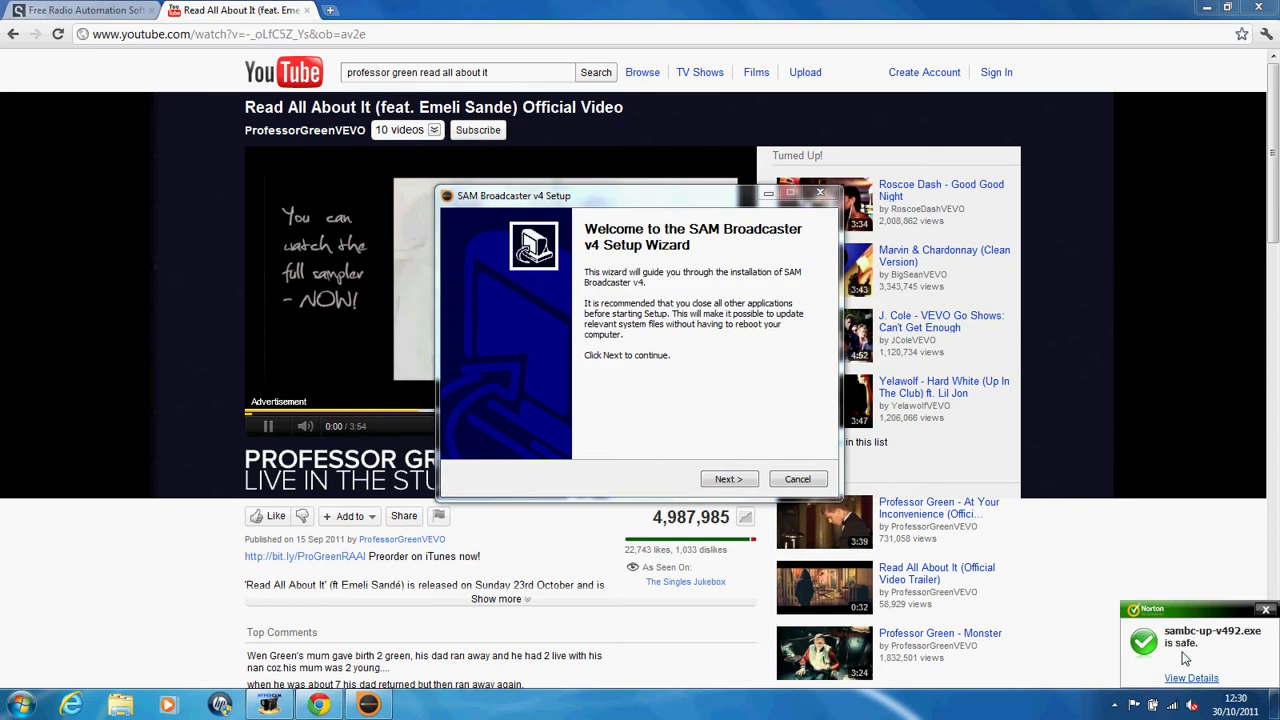
Step: Lower system volume to 15 and advance the wizard with all components and the default folder
{"action": "left_click_drag", "start_coordinate": [1190, 508], "coordinate": [1190, 595]}
{"action": "left_click", "coordinate": [728, 479]}
{"action": "left_click", "coordinate": [728, 479]}
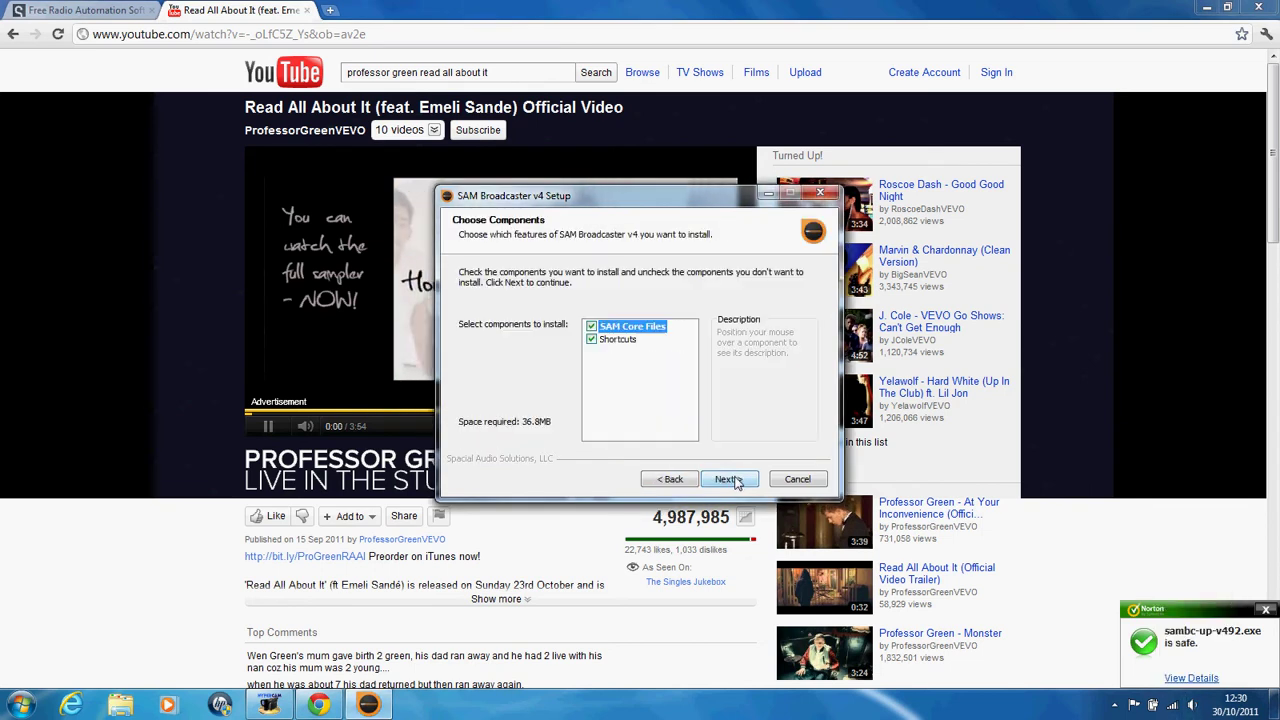
{"action": "left_click", "coordinate": [591, 326]}
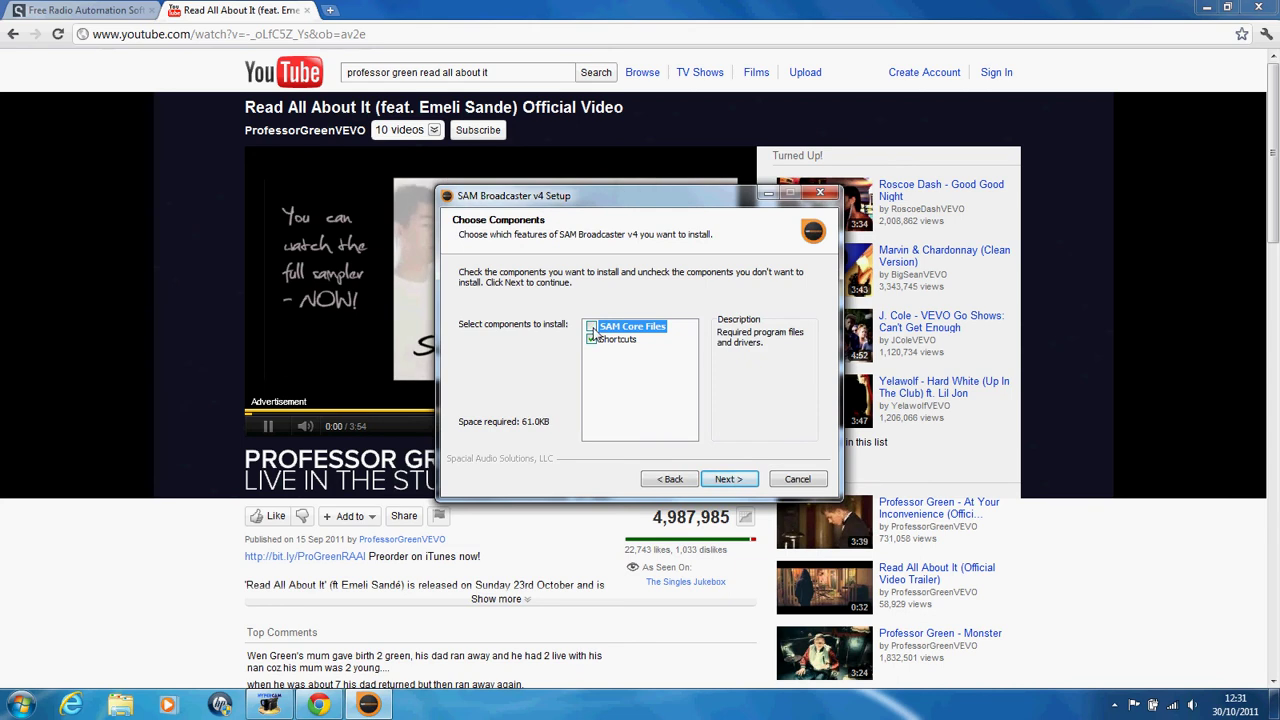
{"action": "left_click", "coordinate": [591, 339]}
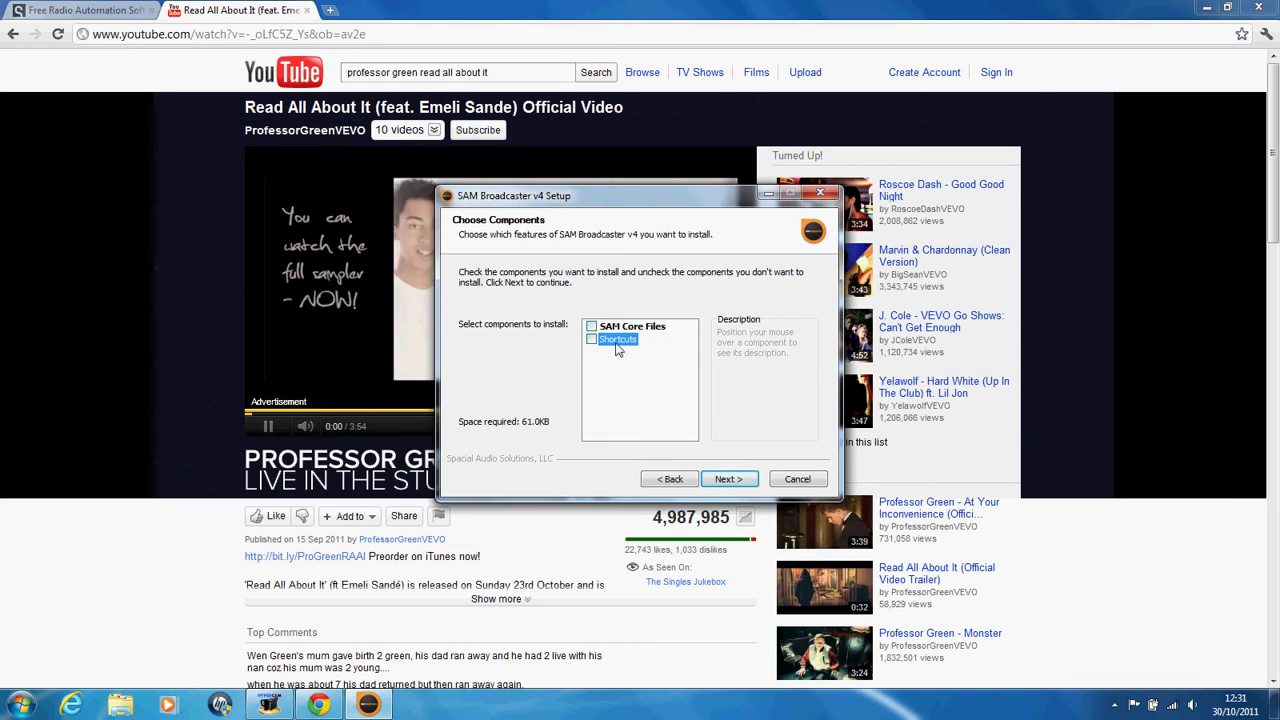
{"action": "left_click", "coordinate": [591, 326]}
{"action": "left_click", "coordinate": [729, 479]}
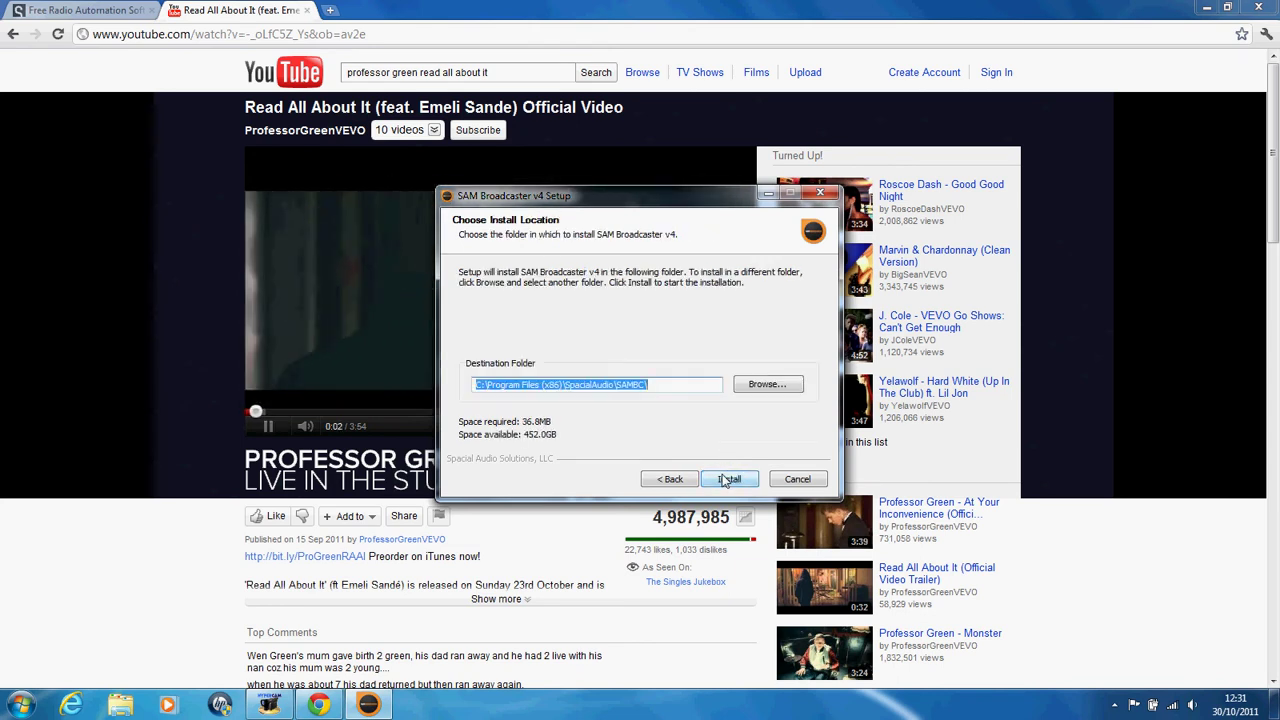
{"action": "left_click", "coordinate": [512, 388]}
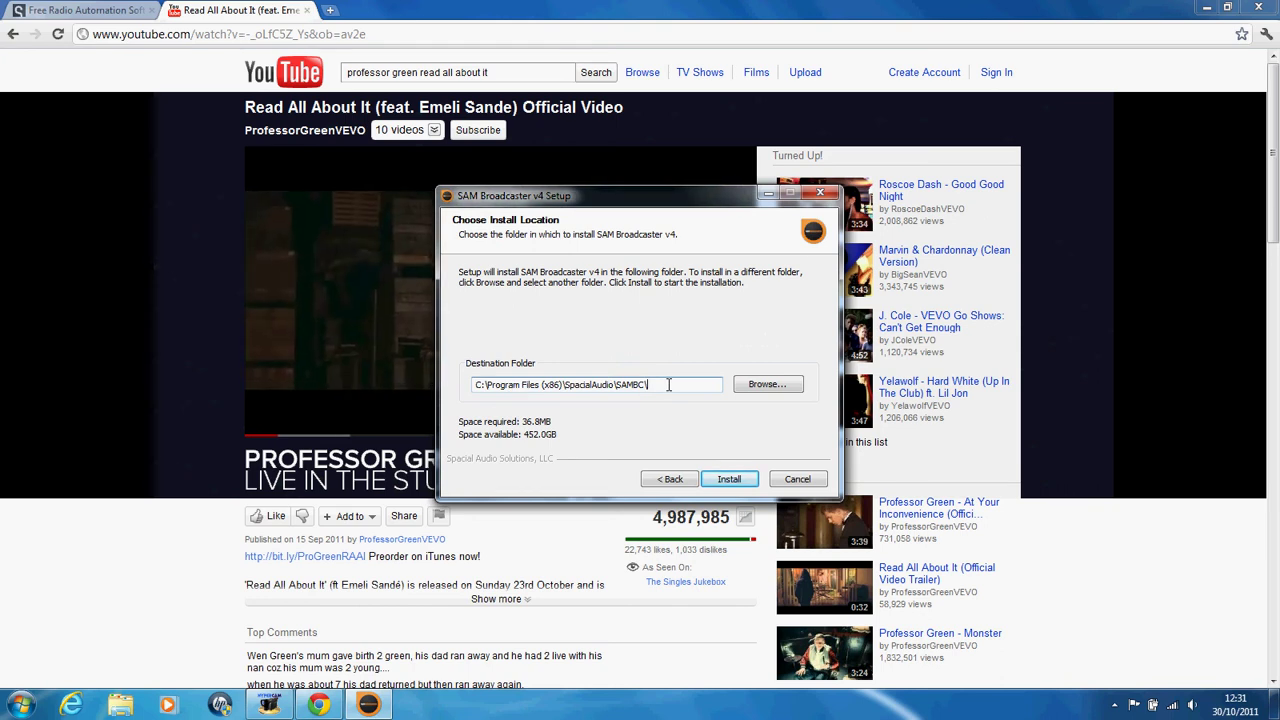
Step: Install SAM Broadcaster, ignoring four file-write errors including SAMBC.exe and vorbis.dll, then finish
{"action": "left_click", "coordinate": [729, 479]}
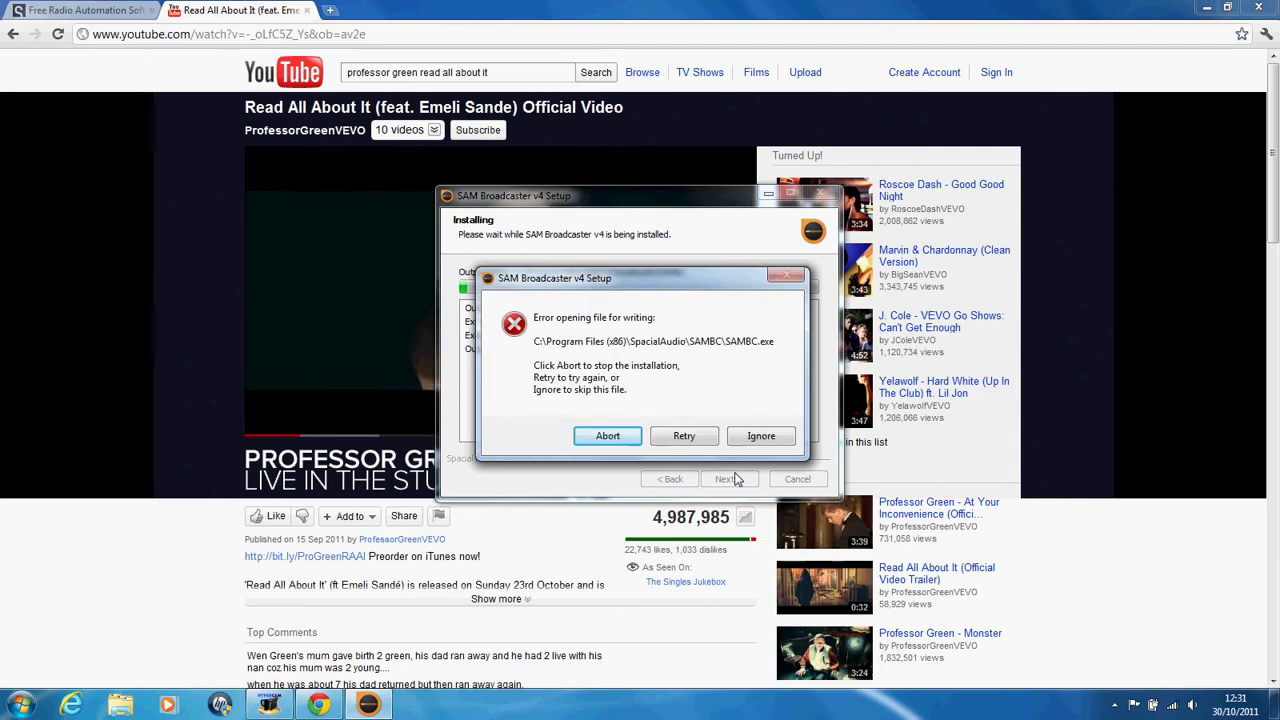
{"action": "left_click", "coordinate": [750, 435]}
{"action": "left_click", "coordinate": [746, 437]}
{"action": "left_click", "coordinate": [745, 437]}
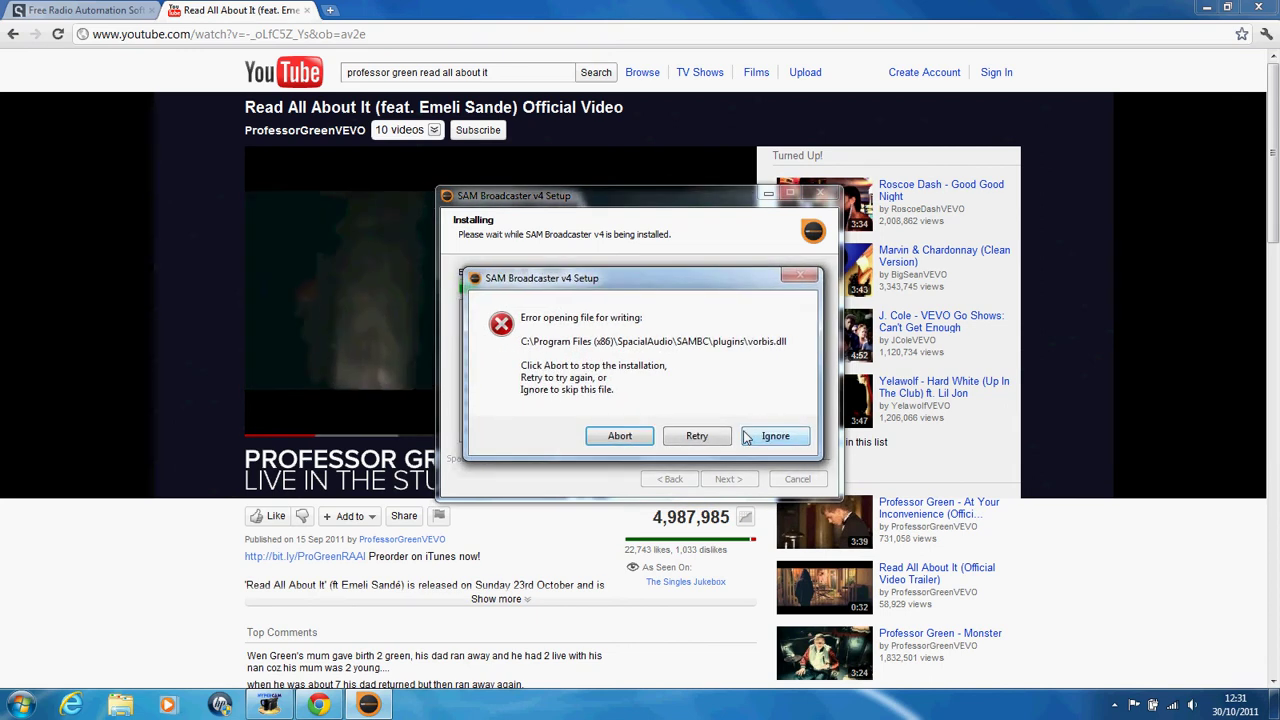
{"action": "left_click", "coordinate": [745, 437]}
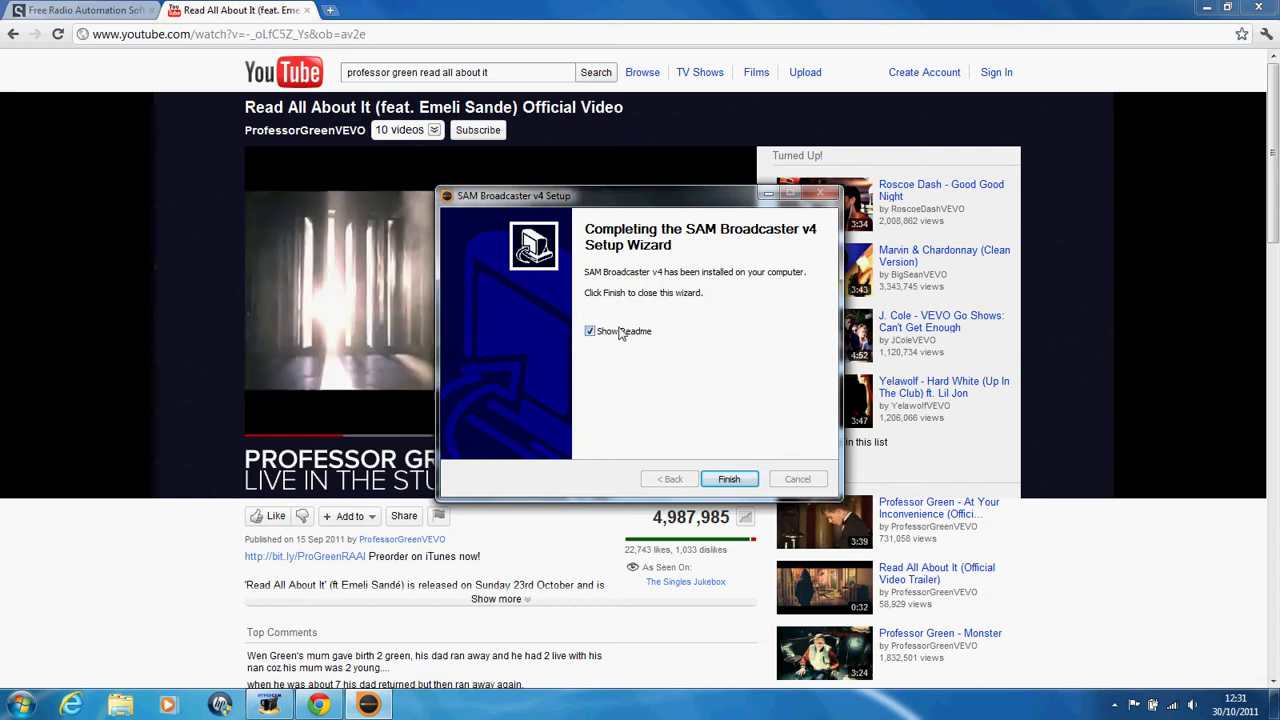
{"action": "left_click", "coordinate": [729, 479]}
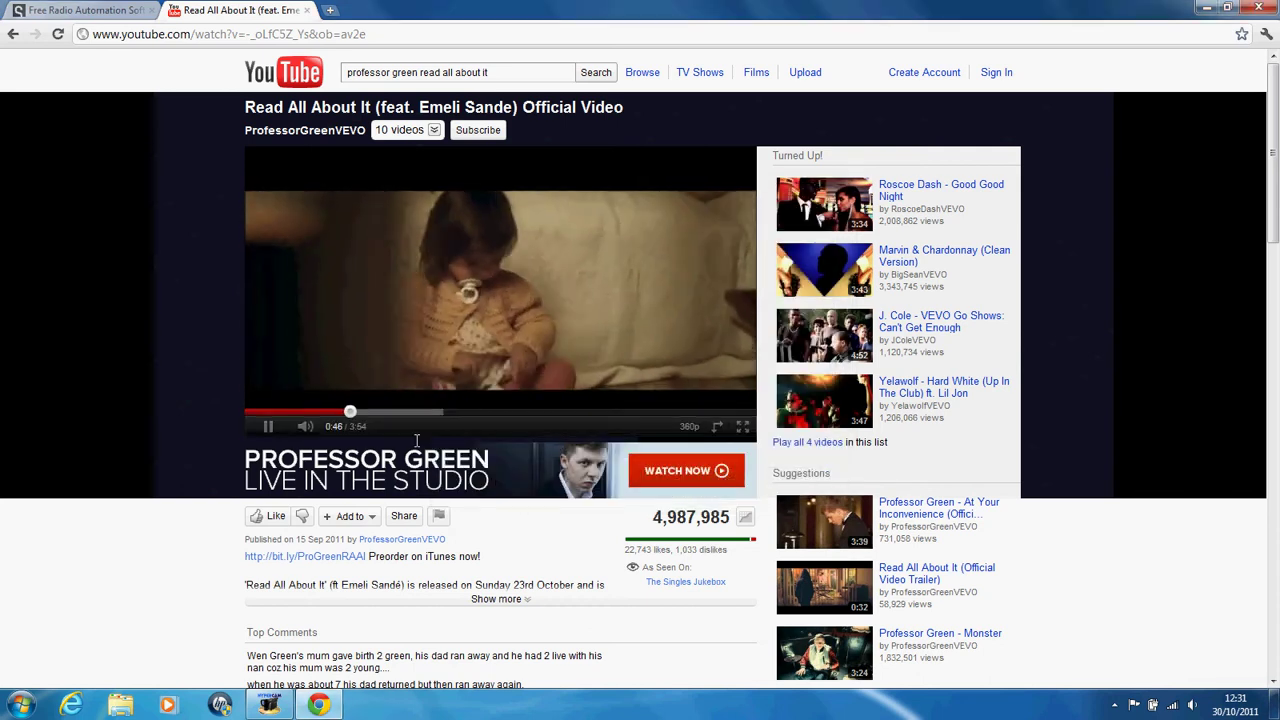
Step: Look for SAM Broadcaster in the Start menu program list by searching 'sam'
{"action": "left_click", "coordinate": [20, 705]}
{"action": "left_click", "coordinate": [60, 632]}
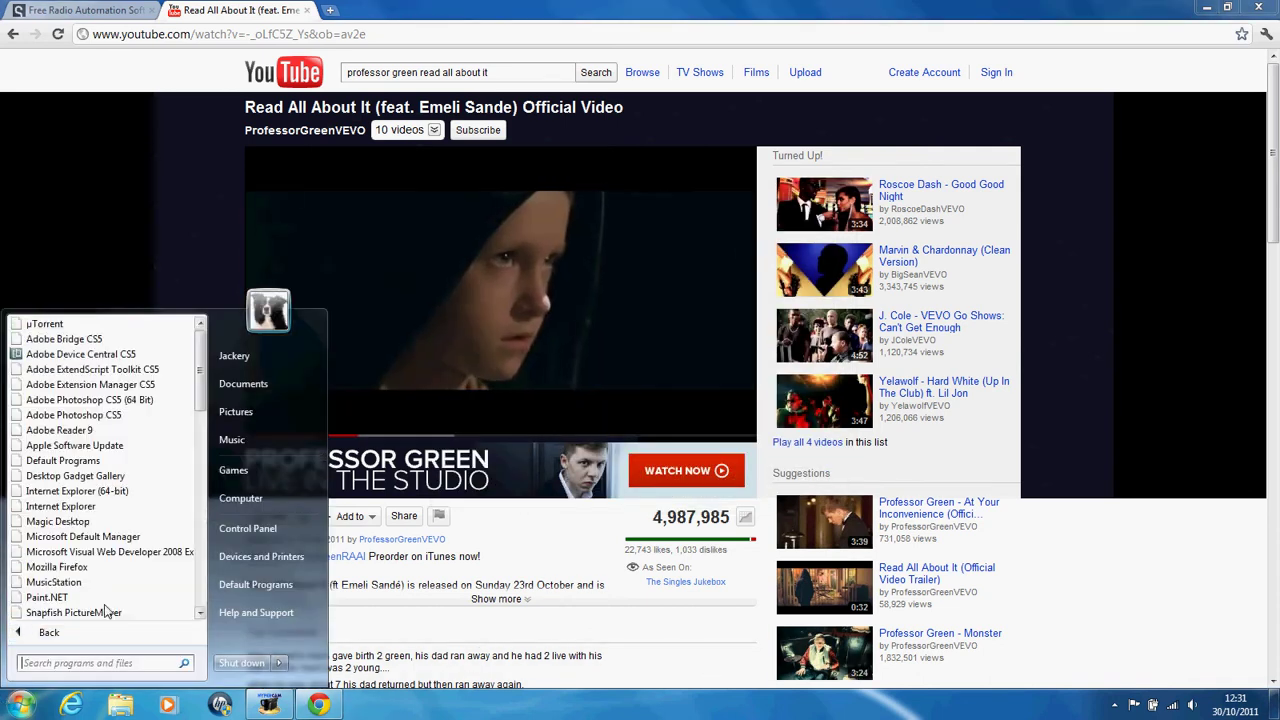
{"action": "left_click_drag", "start_coordinate": [198, 373], "coordinate": [188, 578]}
{"action": "type", "text": "sam"}
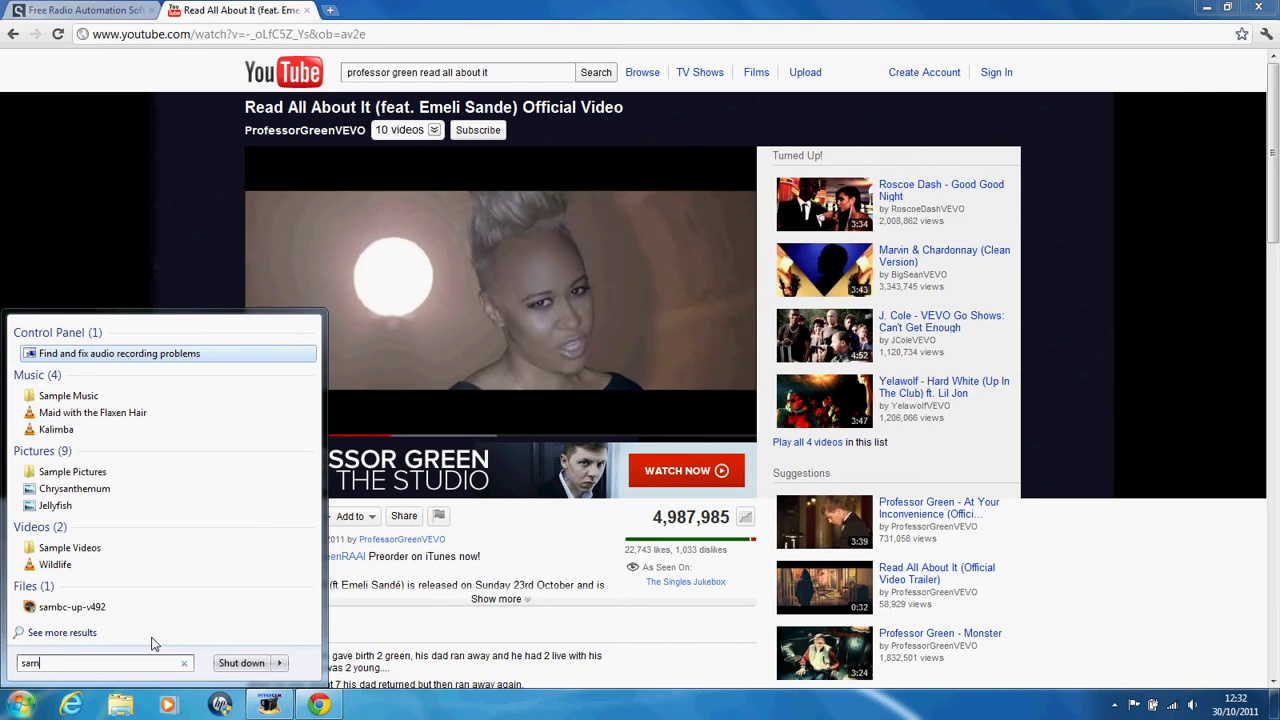
{"action": "key", "text": "Escape"}
Step: Open Computer > Local Disk (C:) > Program Files (x86)
{"action": "left_click", "coordinate": [257, 500]}
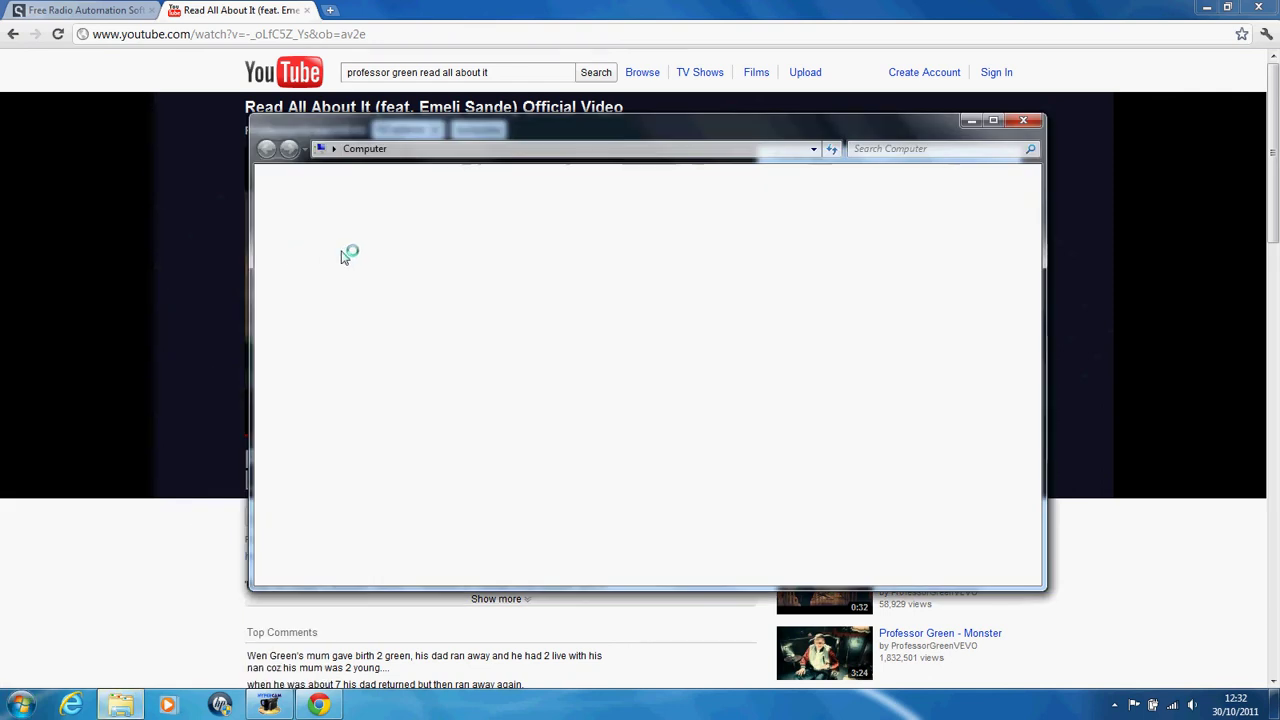
{"action": "double_click", "coordinate": [465, 220]}
{"action": "double_click", "coordinate": [447, 320]}
Step: Navigate into SpacialAudio > SAMBC and select the SAMBC application
{"action": "left_click", "coordinate": [528, 423]}
{"action": "key", "text": "s"}
{"action": "key", "text": "s"}
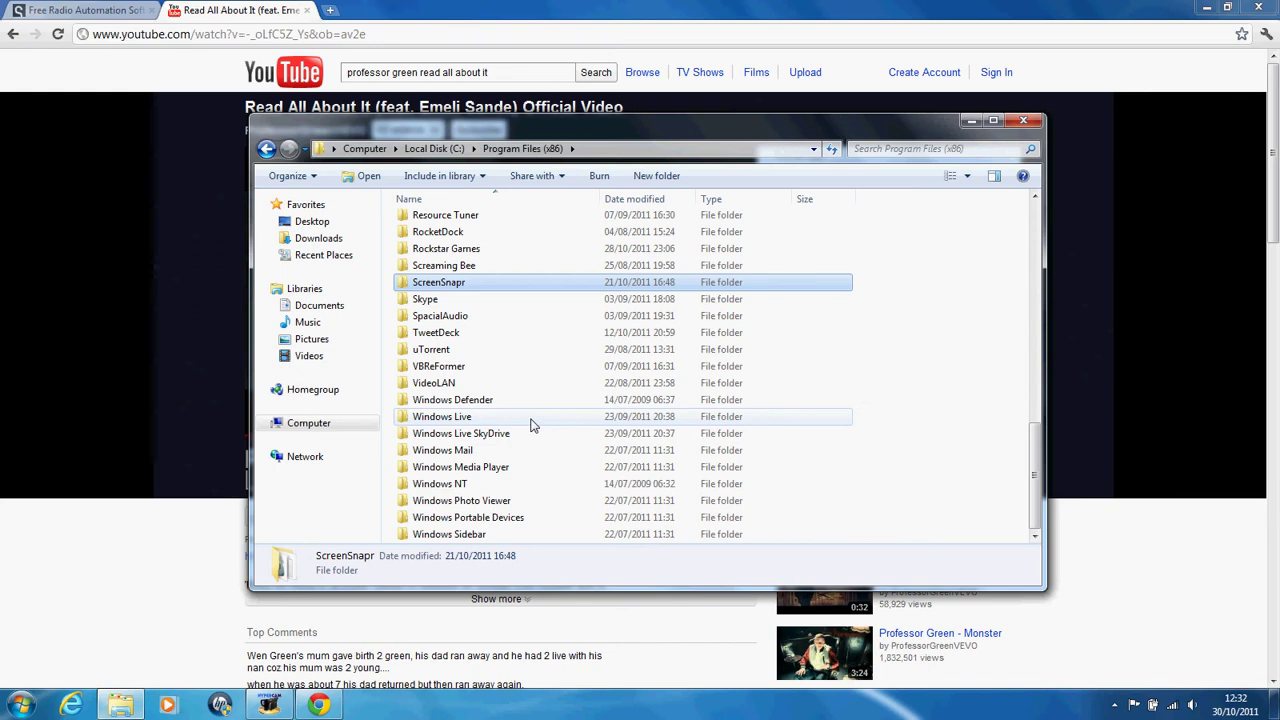
{"action": "key", "text": "s"}
{"action": "key", "text": "s"}
{"action": "key", "text": "Return"}
{"action": "key", "text": "s"}
{"action": "key", "text": "Return"}
{"action": "key", "text": "d"}
{"action": "key", "text": "Down"}
{"action": "key", "text": "Down"}
{"action": "key", "text": "Down"}
{"action": "key", "text": "Down"}
{"action": "key", "text": "Down"}
{"action": "key", "text": "Down"}
{"action": "key", "text": "Down"}
{"action": "key", "text": "Down"}
{"action": "key", "text": "Down"}
{"action": "key", "text": "Down"}
{"action": "key", "text": "Down"}
{"action": "key", "text": "Down"}
{"action": "key", "text": "Down"}
{"action": "key", "text": "Down"}
{"action": "key", "text": "Down"}
{"action": "key", "text": "Down"}
{"action": "key", "text": "Down"}
{"action": "key", "text": "Down"}
{"action": "key", "text": "Down"}
{"action": "key", "text": "Down"}
{"action": "key", "text": "Up"}
{"action": "key", "text": "Up"}
{"action": "key", "text": "Up"}
{"action": "key", "text": "Up"}
{"action": "key", "text": "Up"}
{"action": "key", "text": "Up"}
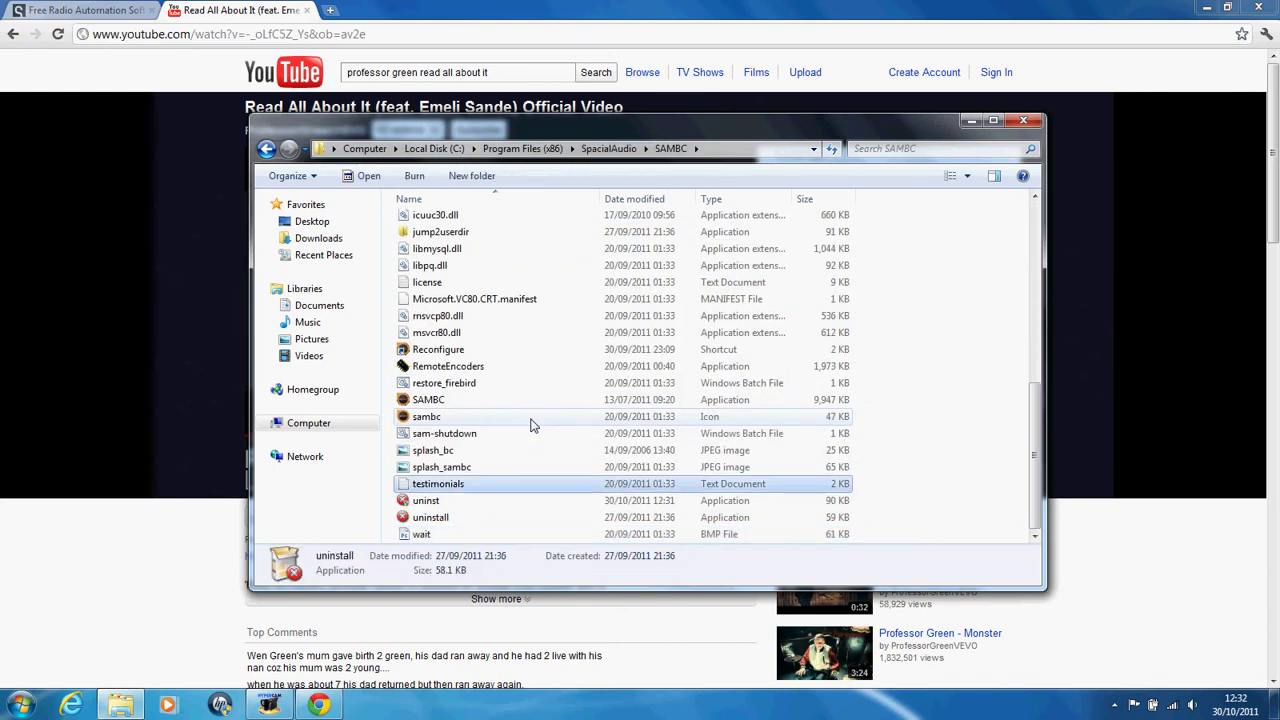
{"action": "key", "text": "Up"}
{"action": "key", "text": "Up"}
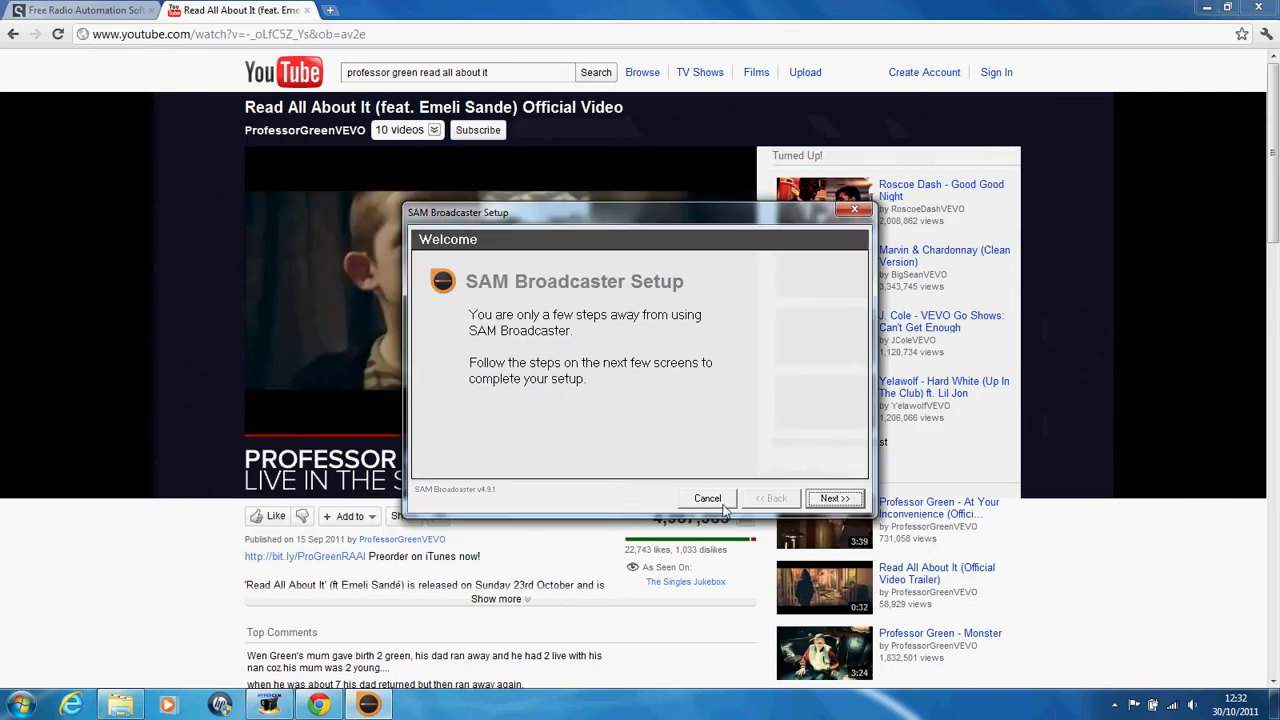
Step: Choose MySQL as the database, keep the default library and sound device, and select the free trial
{"action": "left_click", "coordinate": [830, 500]}
{"action": "left_click", "coordinate": [445, 308]}
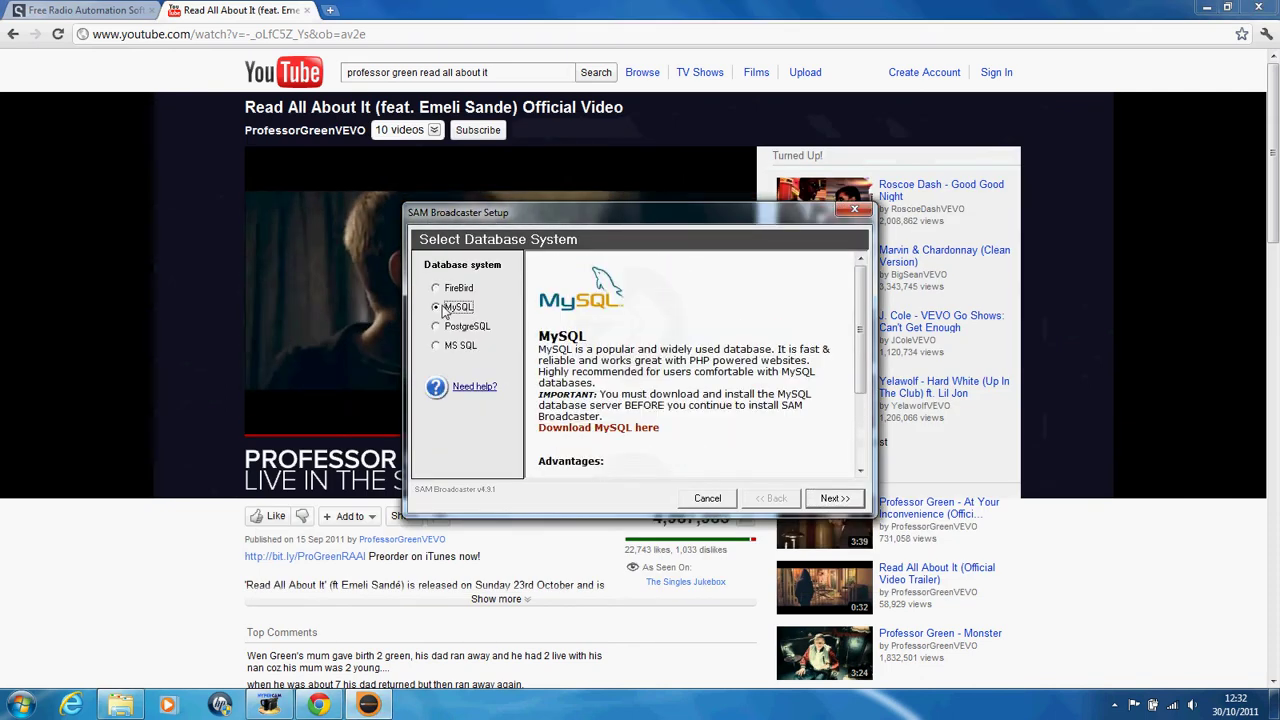
{"action": "left_click", "coordinate": [840, 499]}
{"action": "left_click", "coordinate": [842, 500]}
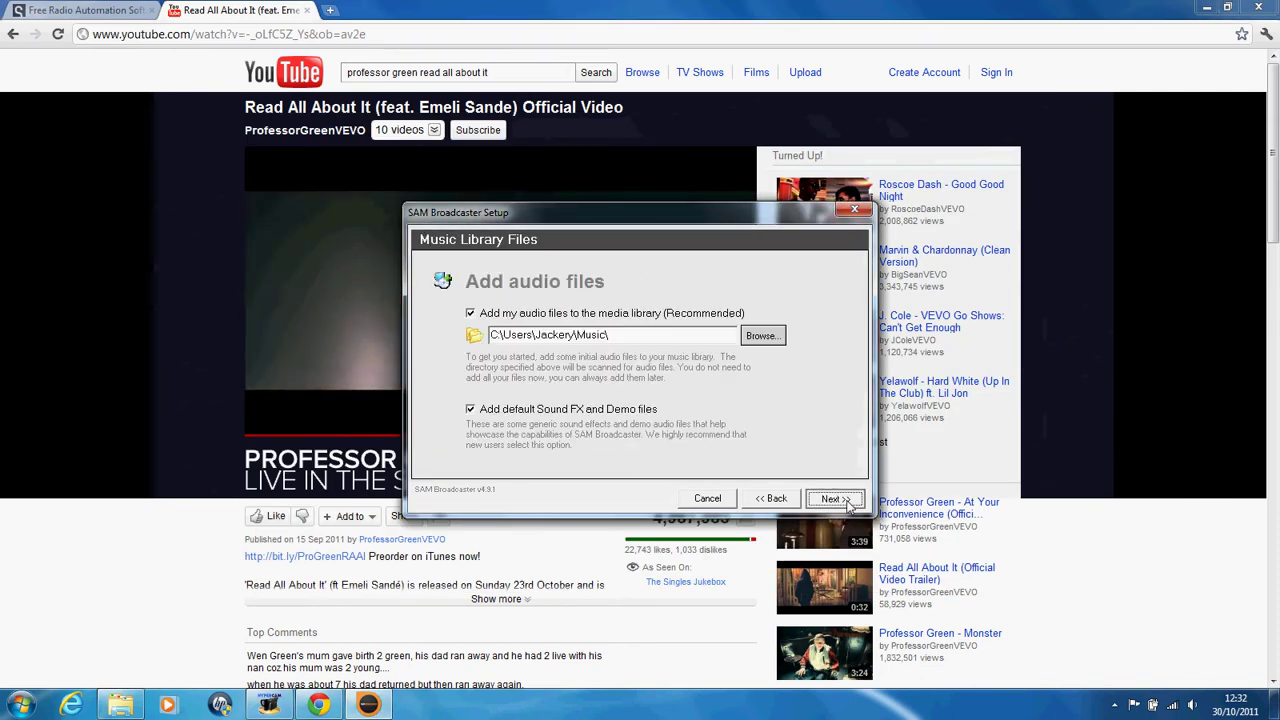
{"action": "left_click", "coordinate": [846, 501]}
{"action": "left_click", "coordinate": [848, 505]}
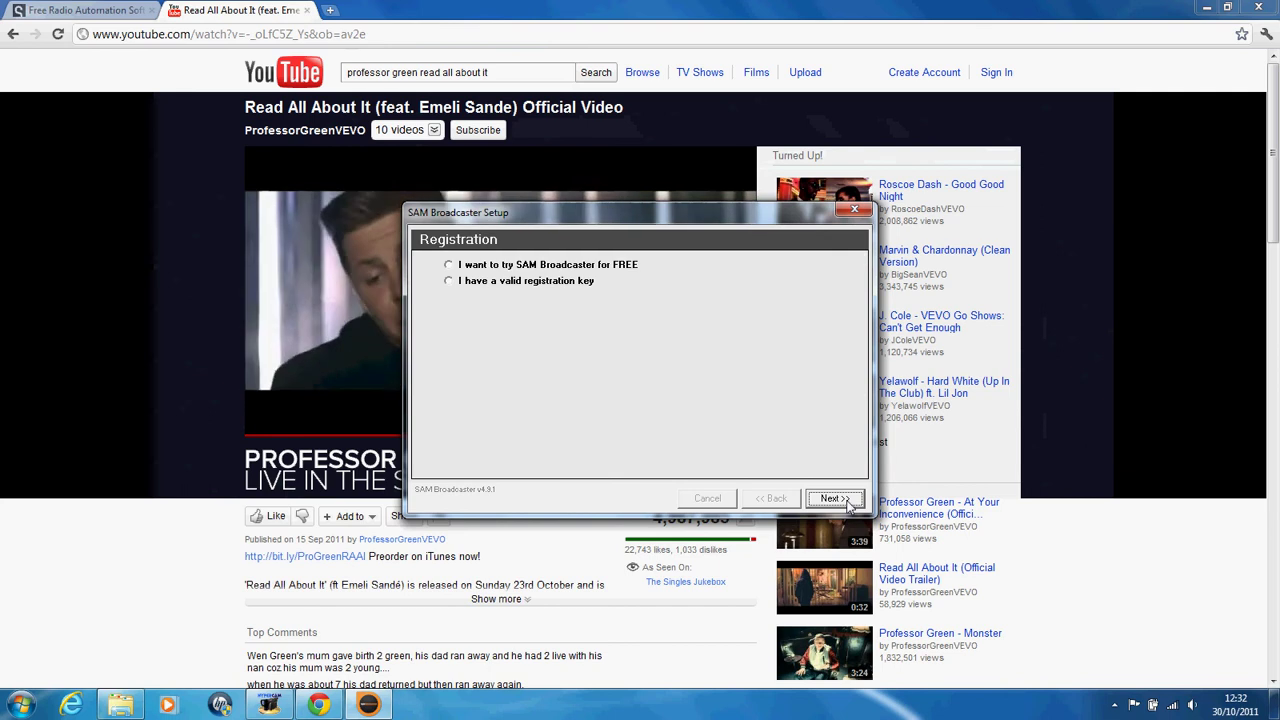
{"action": "left_click", "coordinate": [505, 264]}
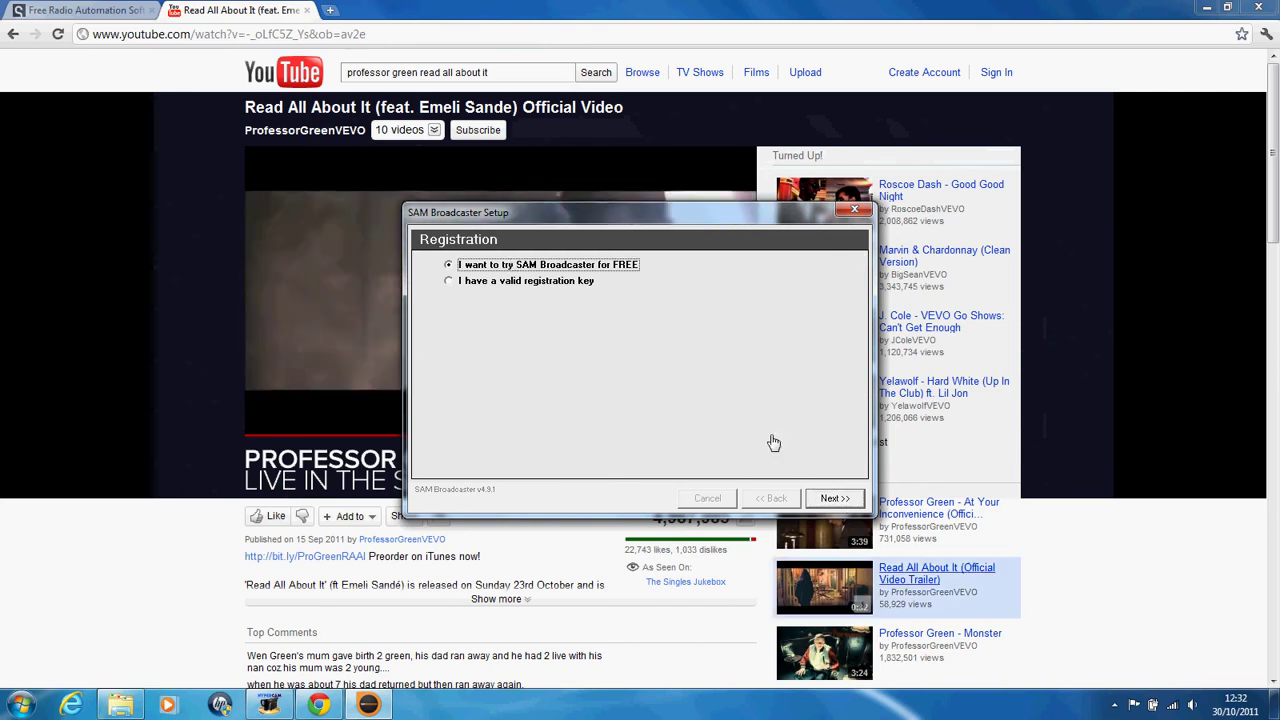
{"action": "left_click", "coordinate": [853, 505]}
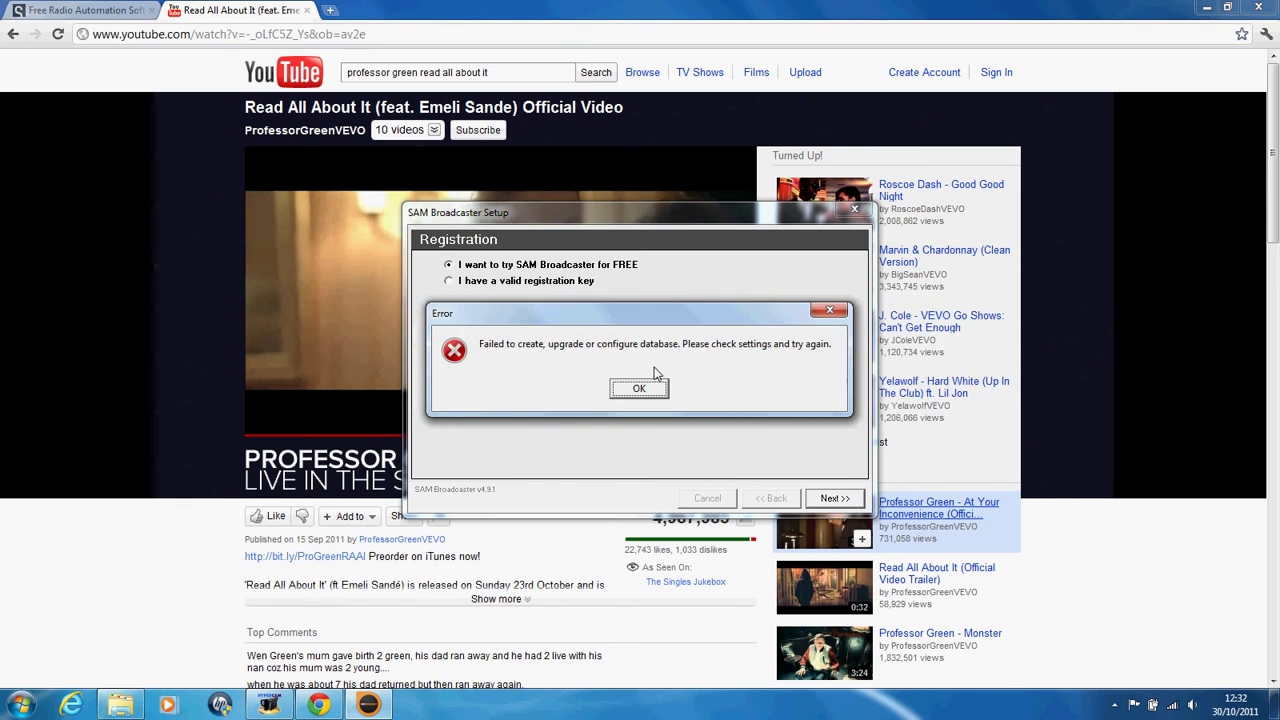
Step: Dismiss the database errors, switch to default login settings, and advance to the Registration page
{"action": "left_click", "coordinate": [639, 388]}
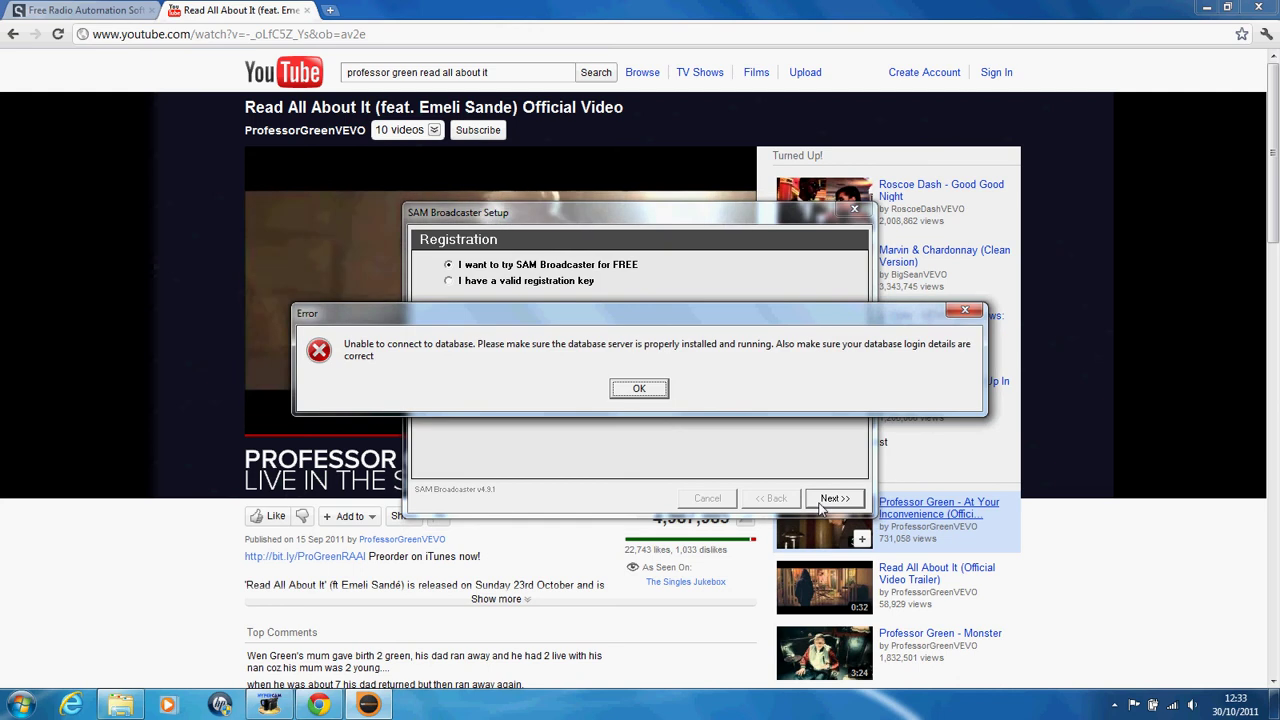
{"action": "left_click", "coordinate": [639, 388]}
{"action": "left_click", "coordinate": [645, 390]}
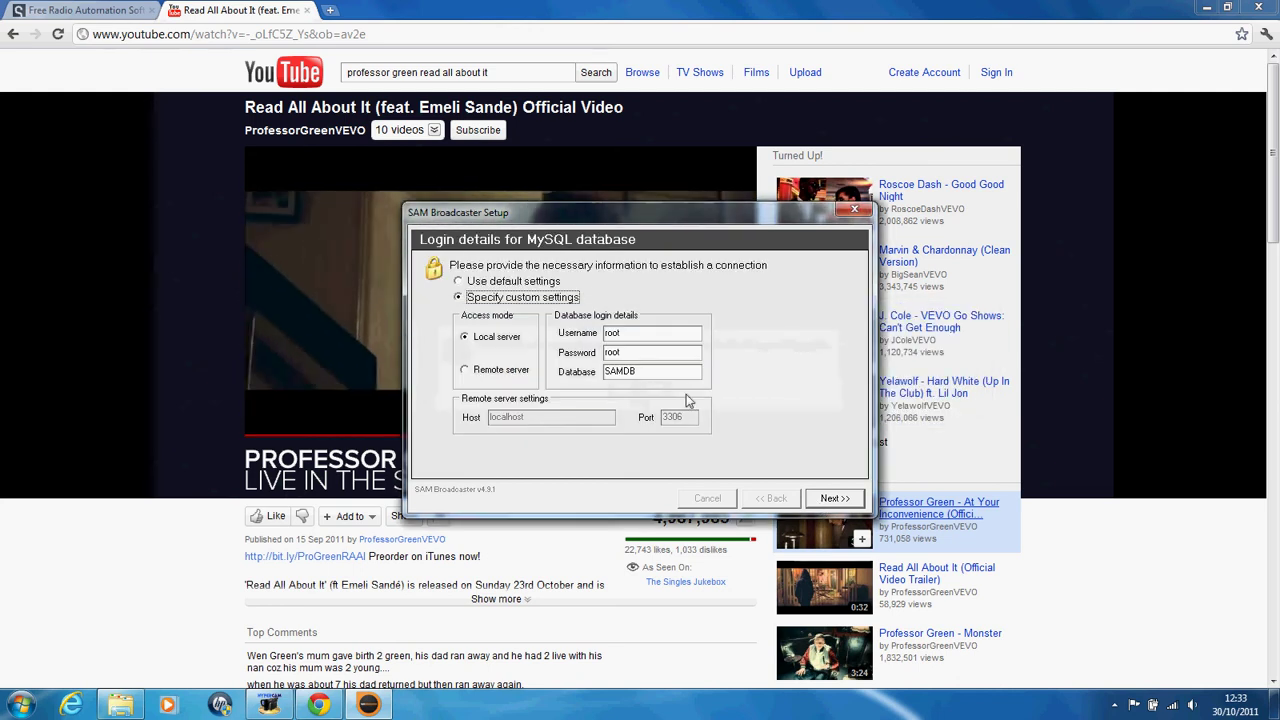
{"action": "left_click", "coordinate": [490, 283]}
{"action": "left_click", "coordinate": [842, 498]}
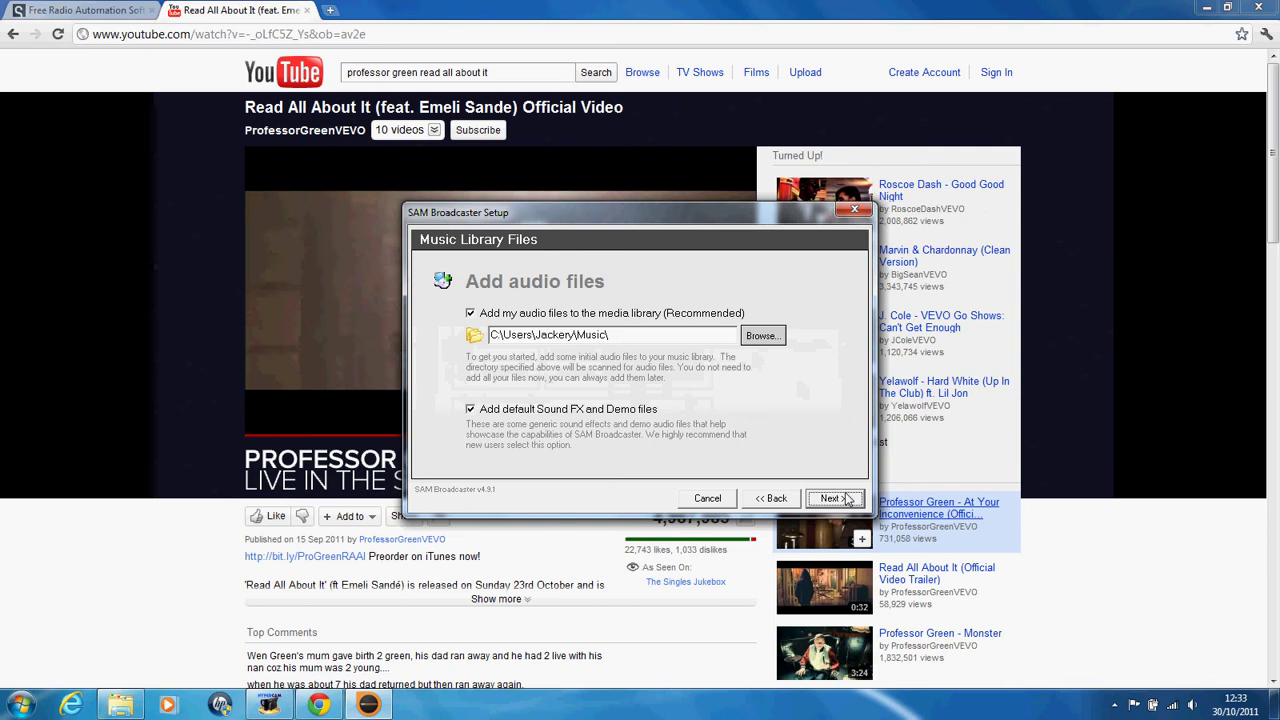
{"action": "left_click", "coordinate": [834, 498]}
{"action": "left_click", "coordinate": [834, 498]}
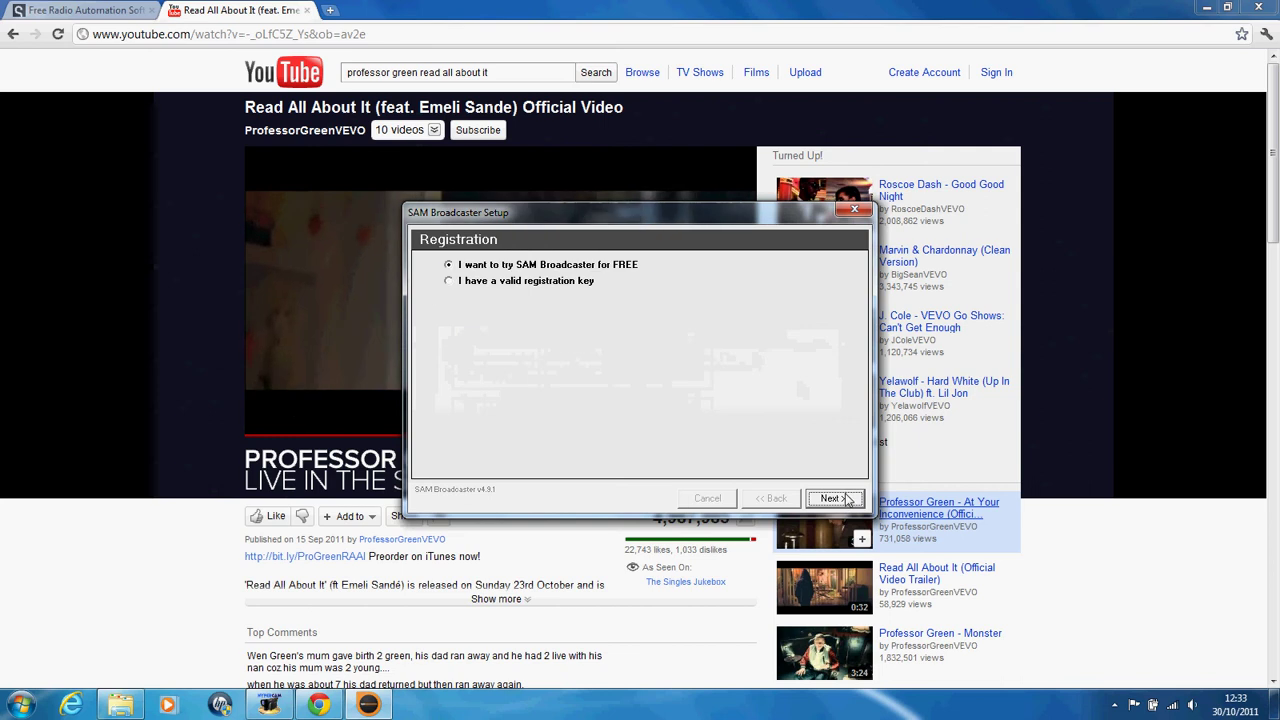
Step: Close the stalled setup and browse Computer to C:\Program Files (x86)
{"action": "left_click", "coordinate": [852, 212]}
{"action": "left_click", "coordinate": [20, 705]}
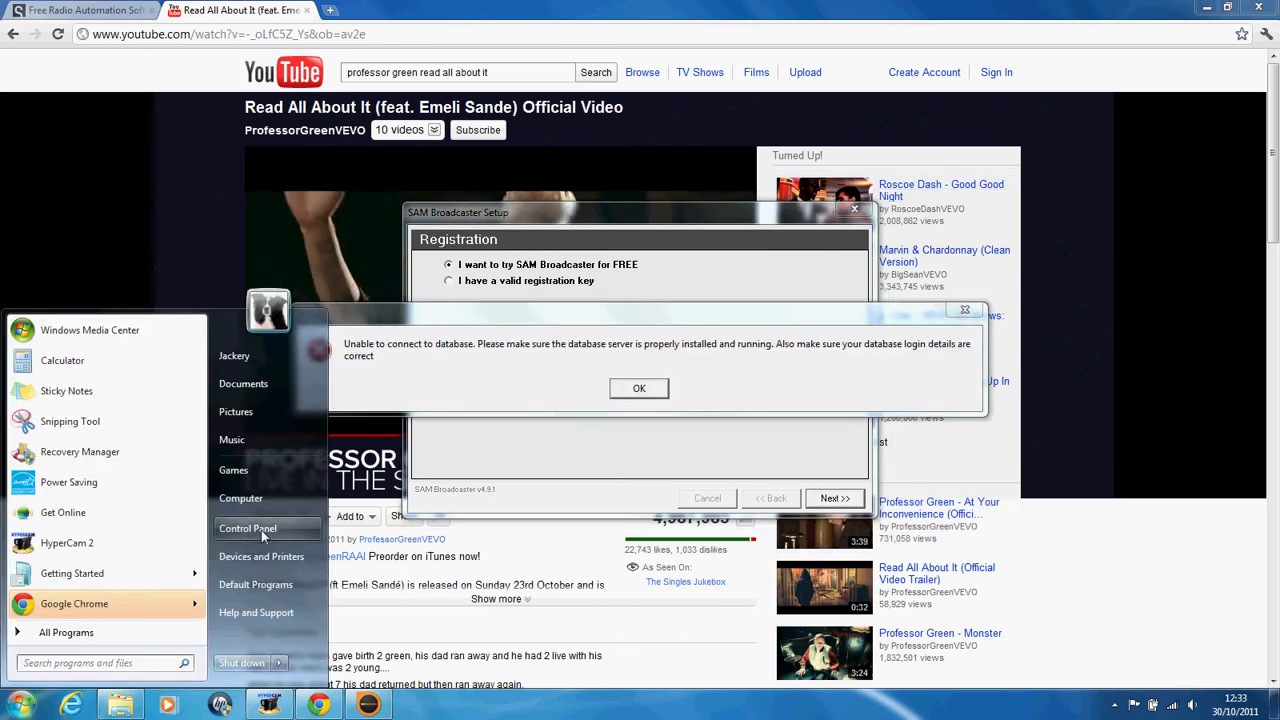
{"action": "left_click", "coordinate": [240, 340]}
{"action": "double_click", "coordinate": [470, 255]}
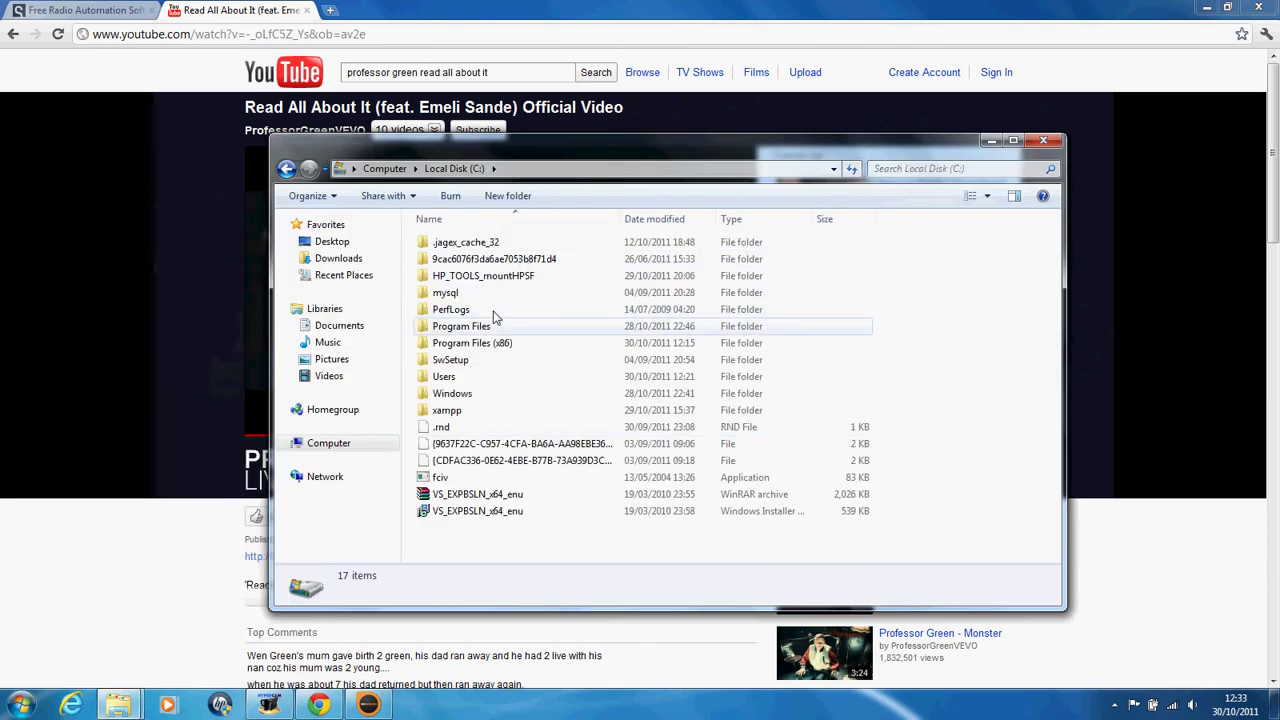
{"action": "double_click", "coordinate": [460, 345]}
Step: Open SpacialAudio\SAMBC, launch the SAMBC application, and dismiss both database errors
{"action": "key", "text": "s"}
{"action": "key", "text": "s"}
{"action": "key", "text": "s"}
{"action": "key", "text": "s"}
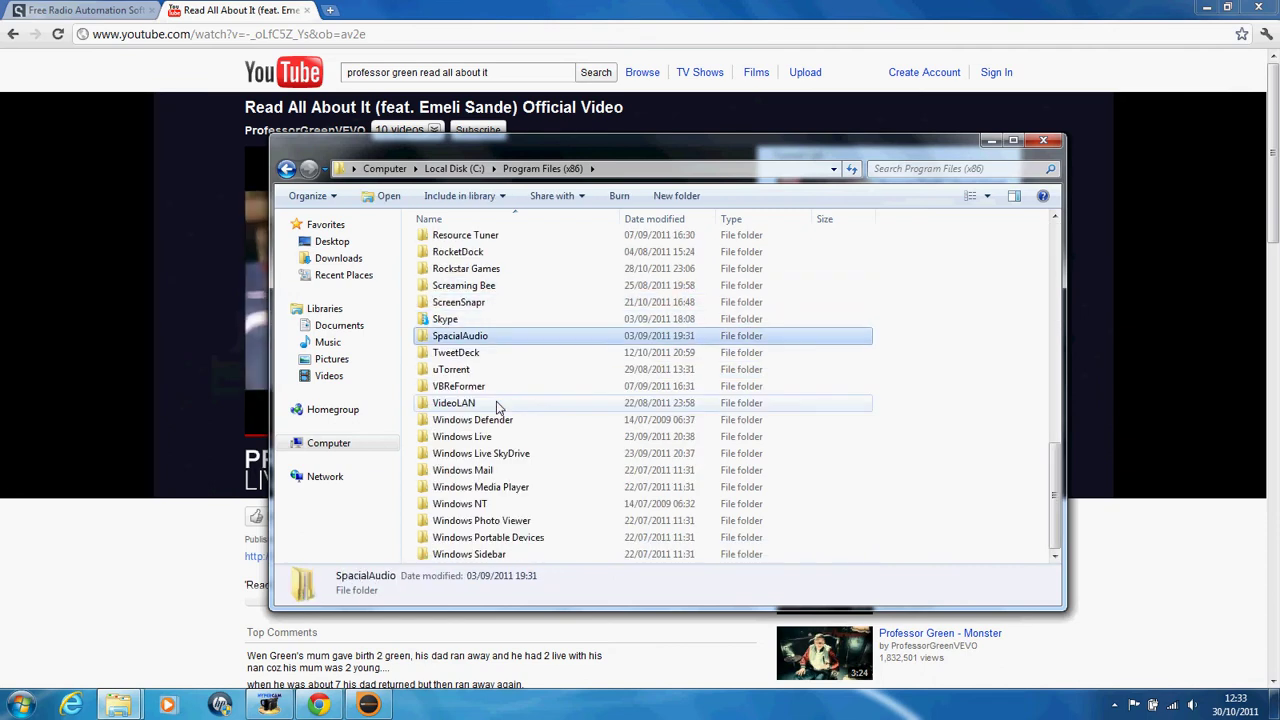
{"action": "key", "text": "Return"}
{"action": "key", "text": "s"}
{"action": "key", "text": "Return"}
{"action": "key", "text": "a"}
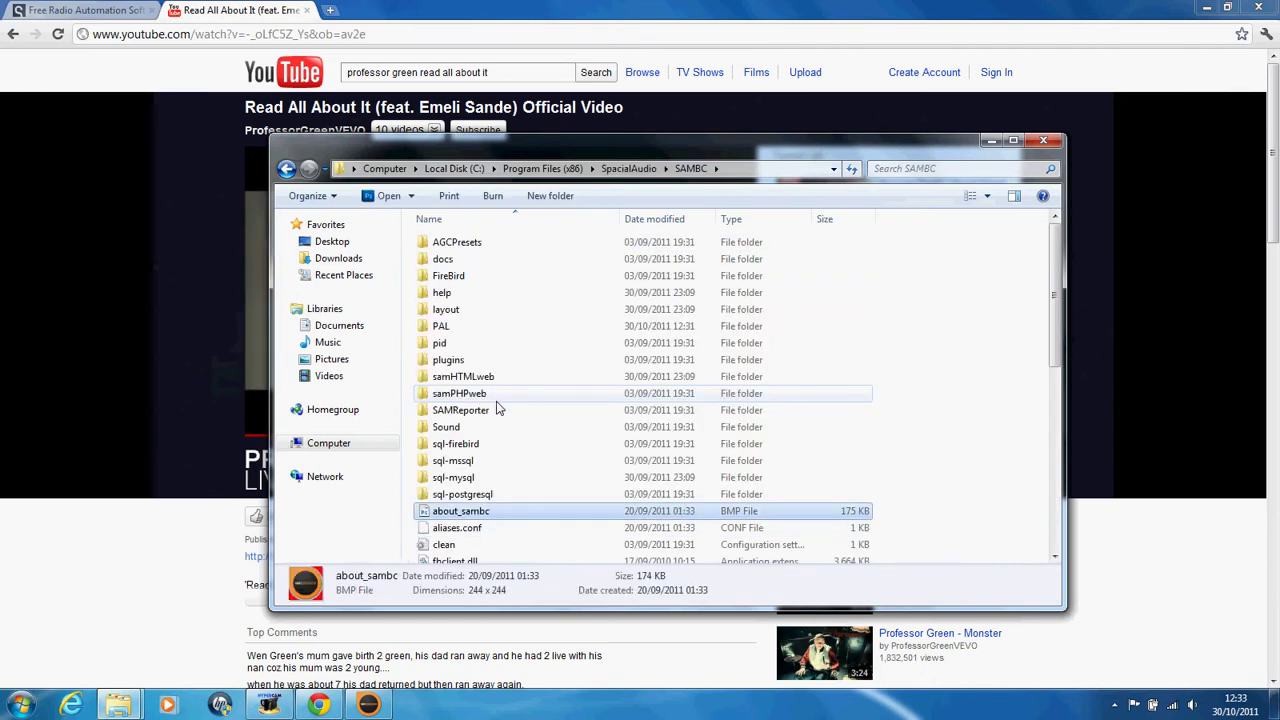
{"action": "left_click", "coordinate": [530, 556]}
{"action": "scroll", "coordinate": [531, 548], "scroll_direction": "down", "scroll_amount": 5}
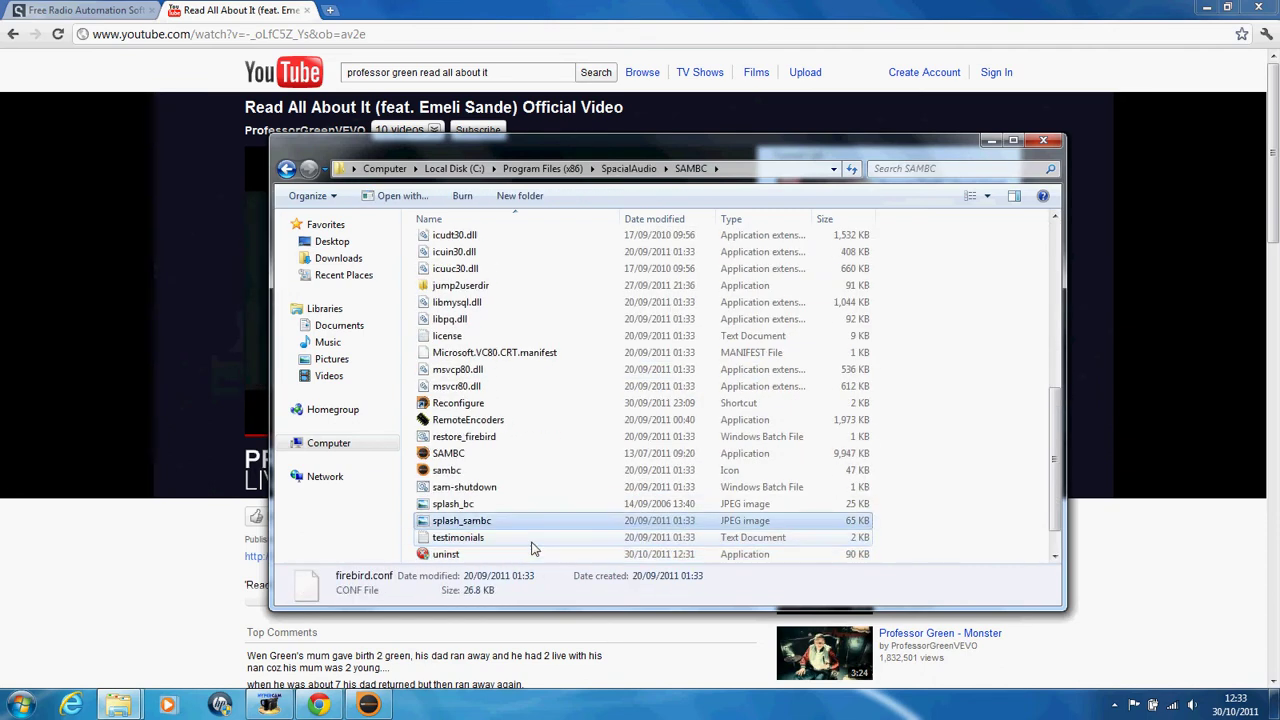
{"action": "key", "text": "Return"}
{"action": "left_click", "coordinate": [634, 392]}
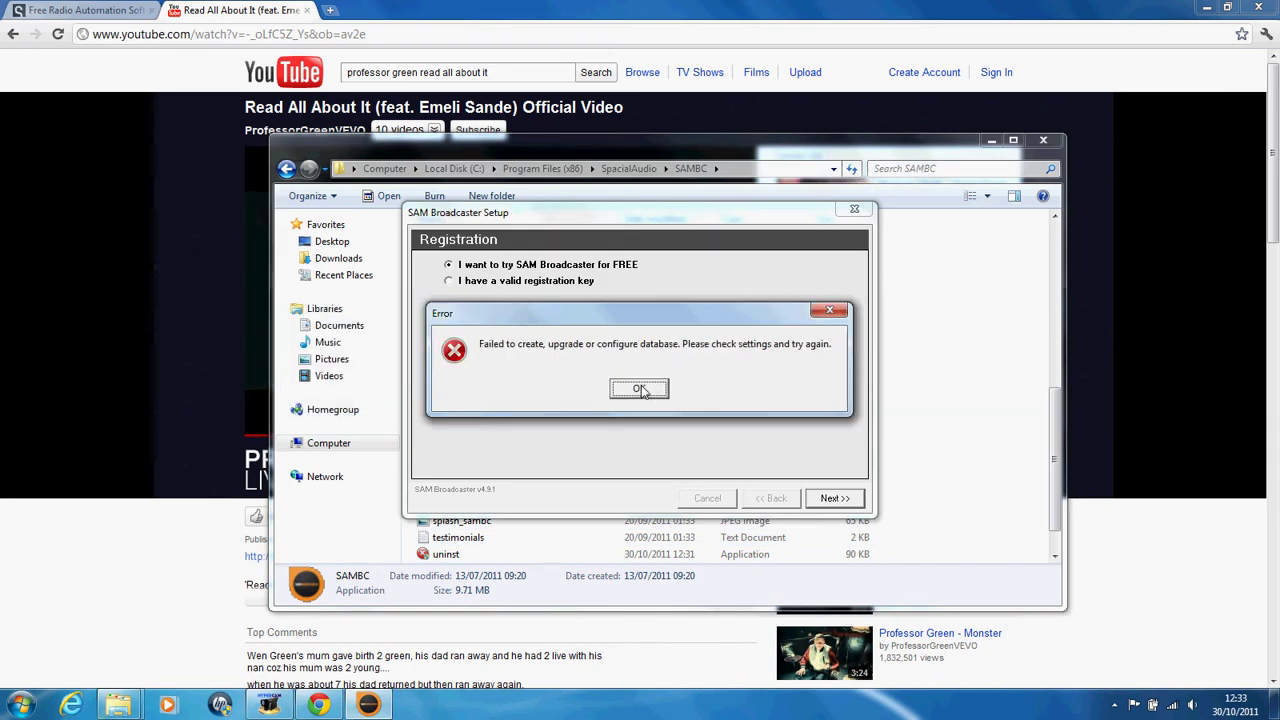
{"action": "left_click", "coordinate": [639, 389]}
Step: Abort and restart the setup, accepting the default database, login, music library and sound device
{"action": "left_click", "coordinate": [854, 209]}
{"action": "left_click", "coordinate": [603, 388]}
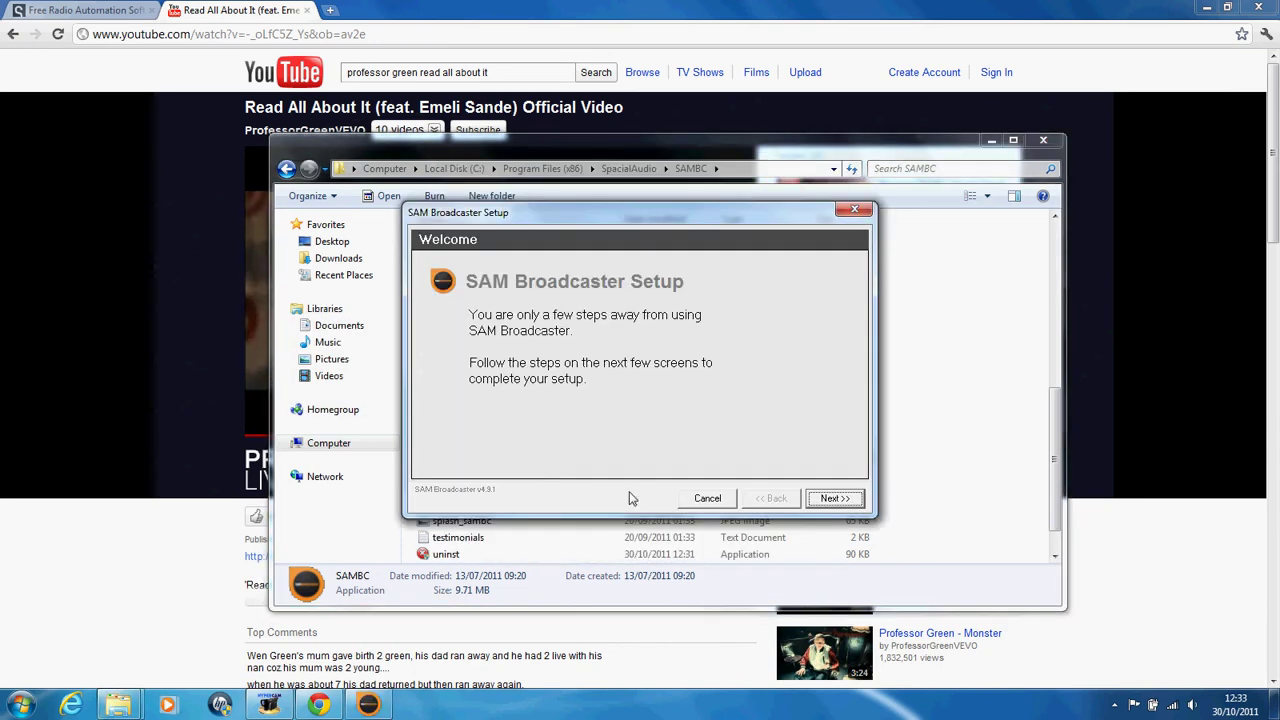
{"action": "left_click", "coordinate": [824, 502]}
{"action": "left_click", "coordinate": [834, 498]}
{"action": "left_click", "coordinate": [834, 498]}
{"action": "left_click", "coordinate": [836, 499]}
{"action": "left_click", "coordinate": [835, 499]}
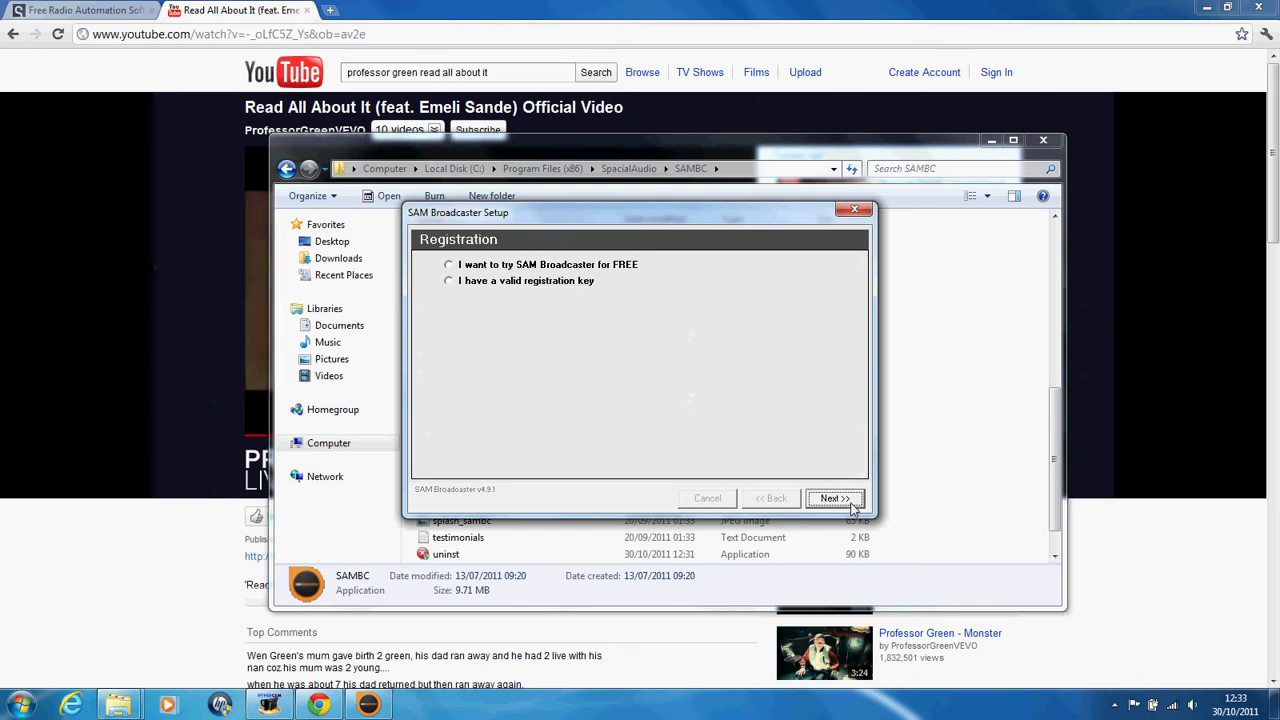
Step: Choose the free trial, skip the stream hosting page, and finish the setup
{"action": "left_click", "coordinate": [509, 266]}
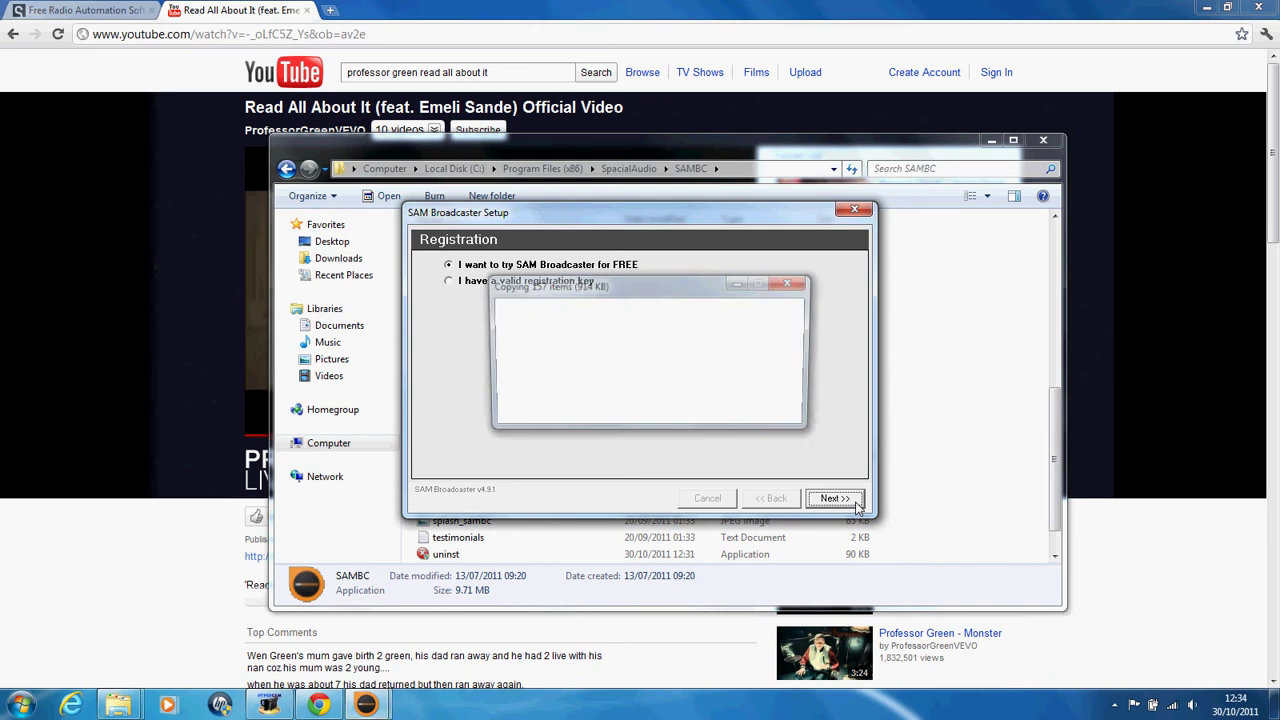
{"action": "left_click", "coordinate": [856, 505]}
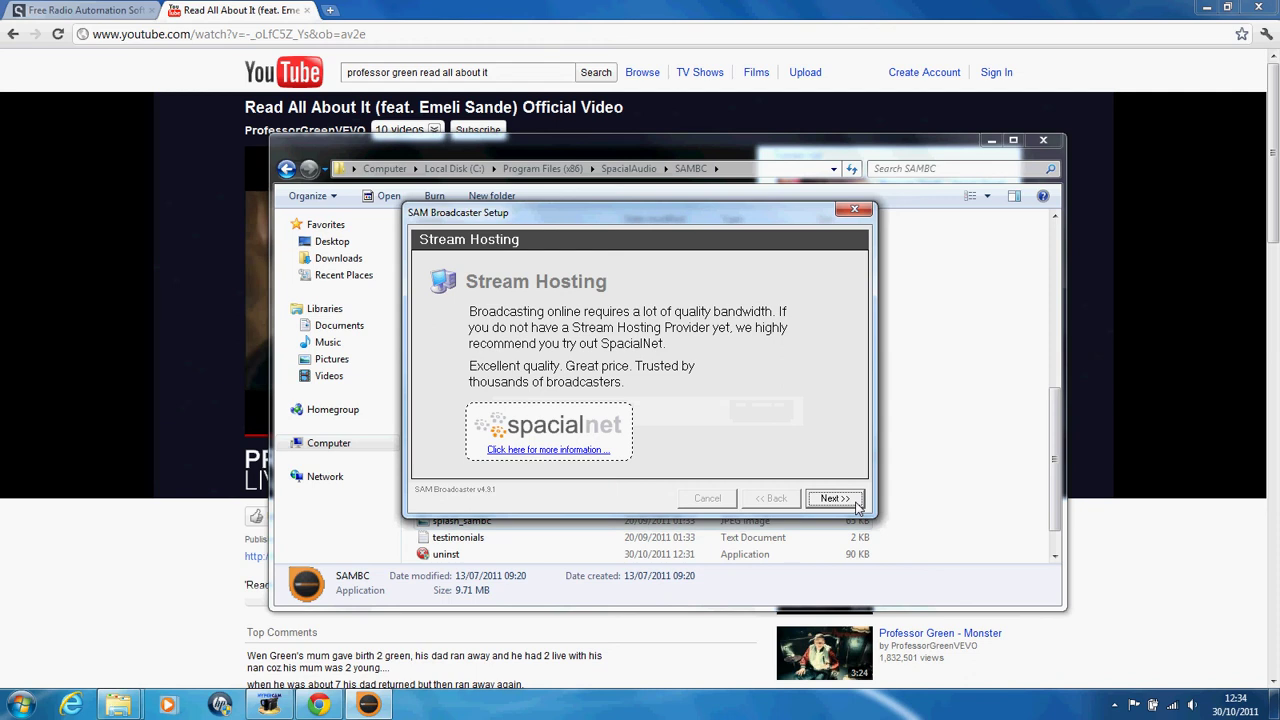
{"action": "left_click", "coordinate": [855, 506]}
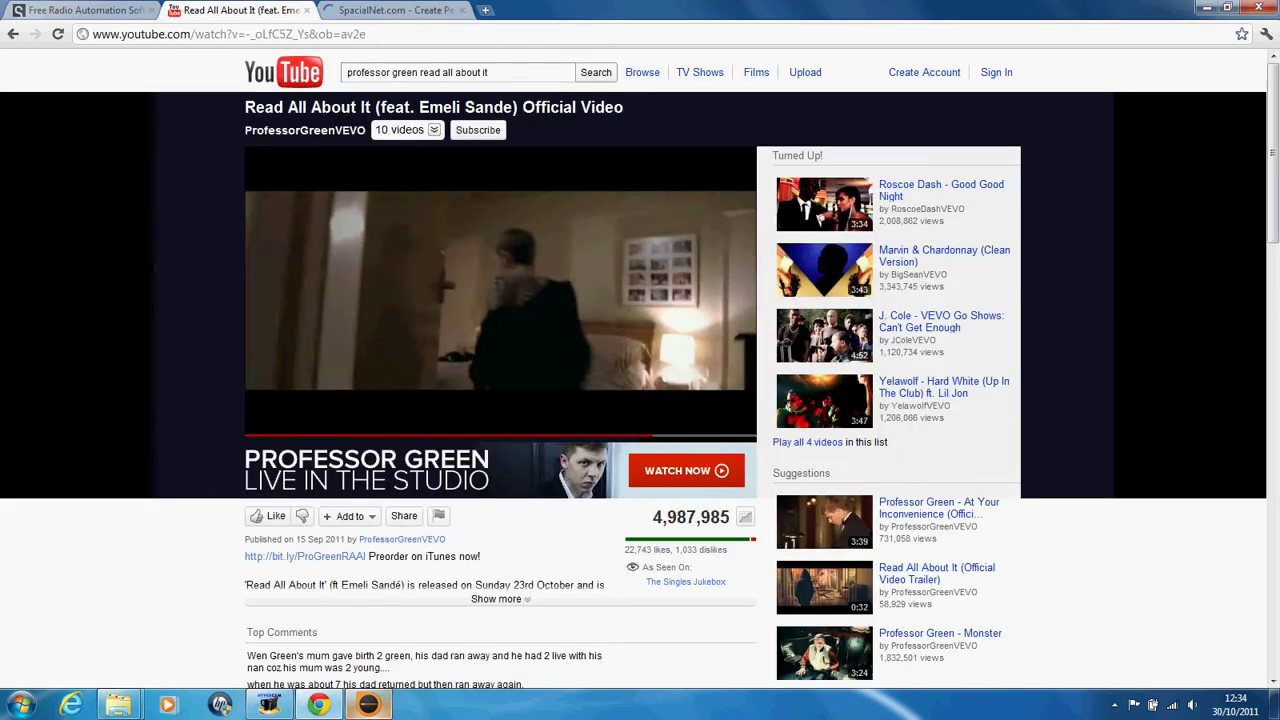
{"action": "left_click", "coordinate": [829, 498]}
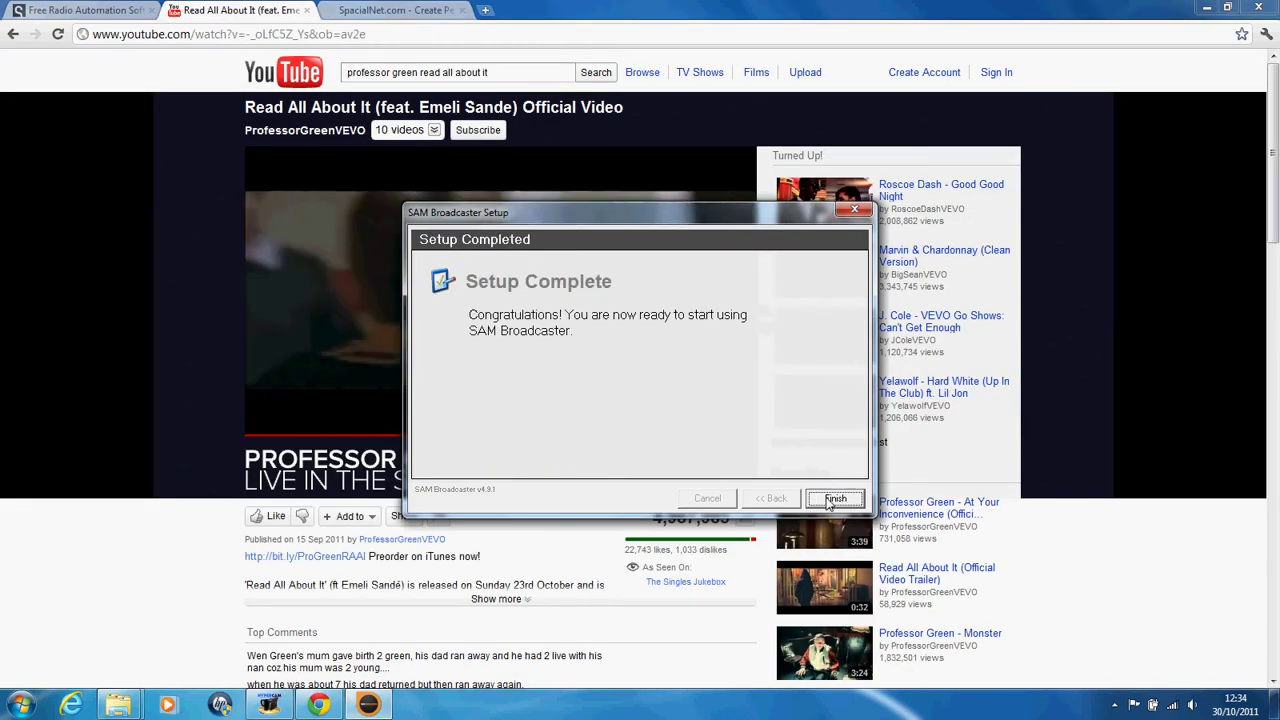
{"action": "left_click", "coordinate": [829, 500]}
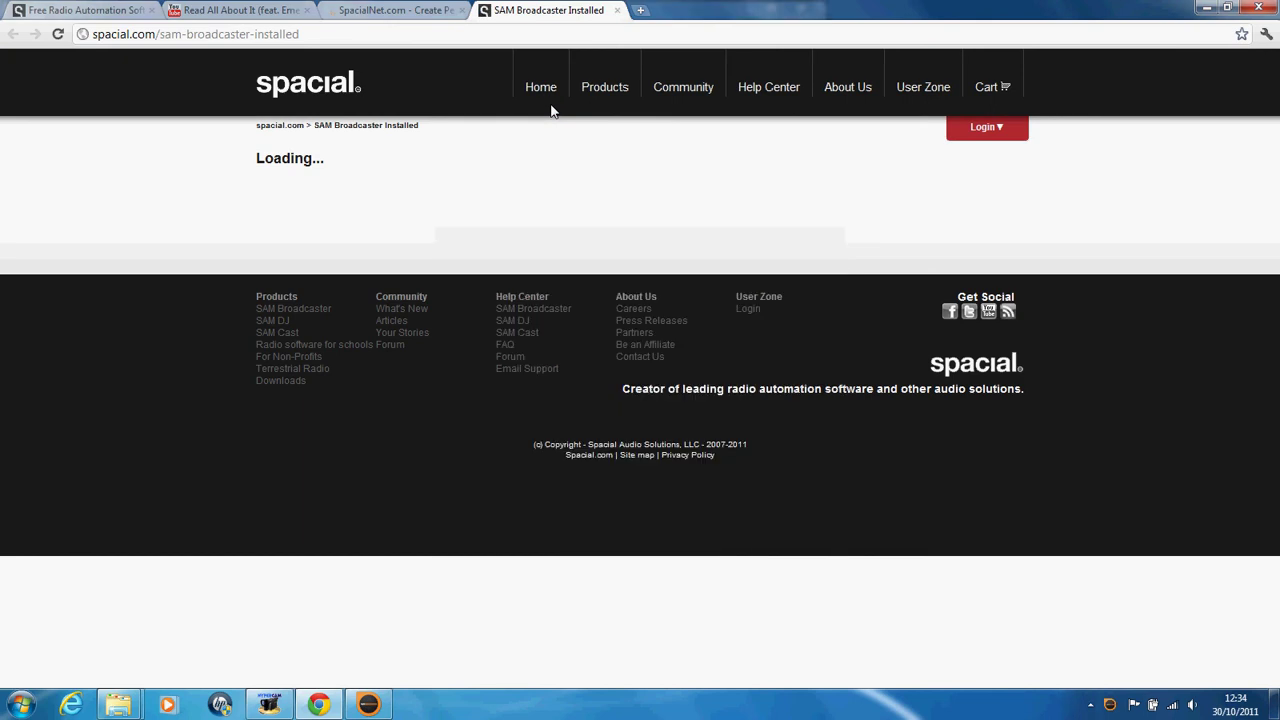
Step: Bring SAM Broadcaster forward, maximize its window, and switch to Desktop B
{"action": "left_click", "coordinate": [364, 706]}
{"action": "left_click", "coordinate": [771, 8]}
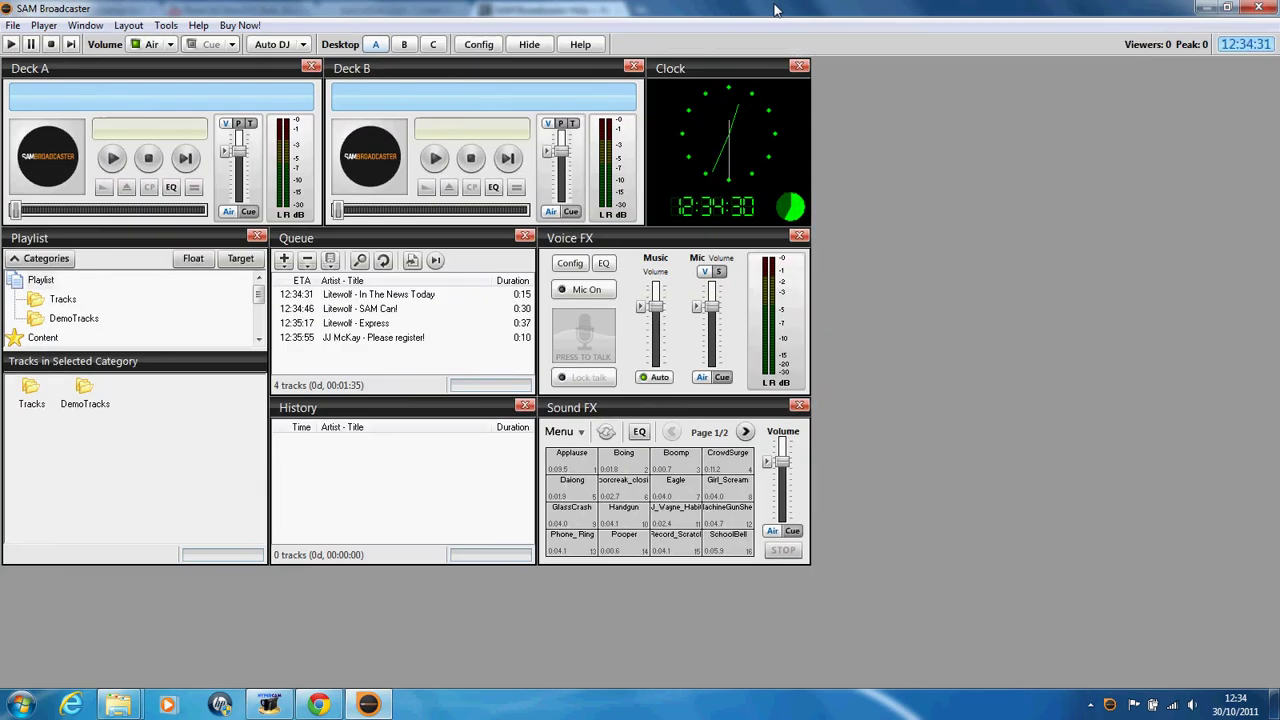
{"action": "left_click", "coordinate": [401, 48]}
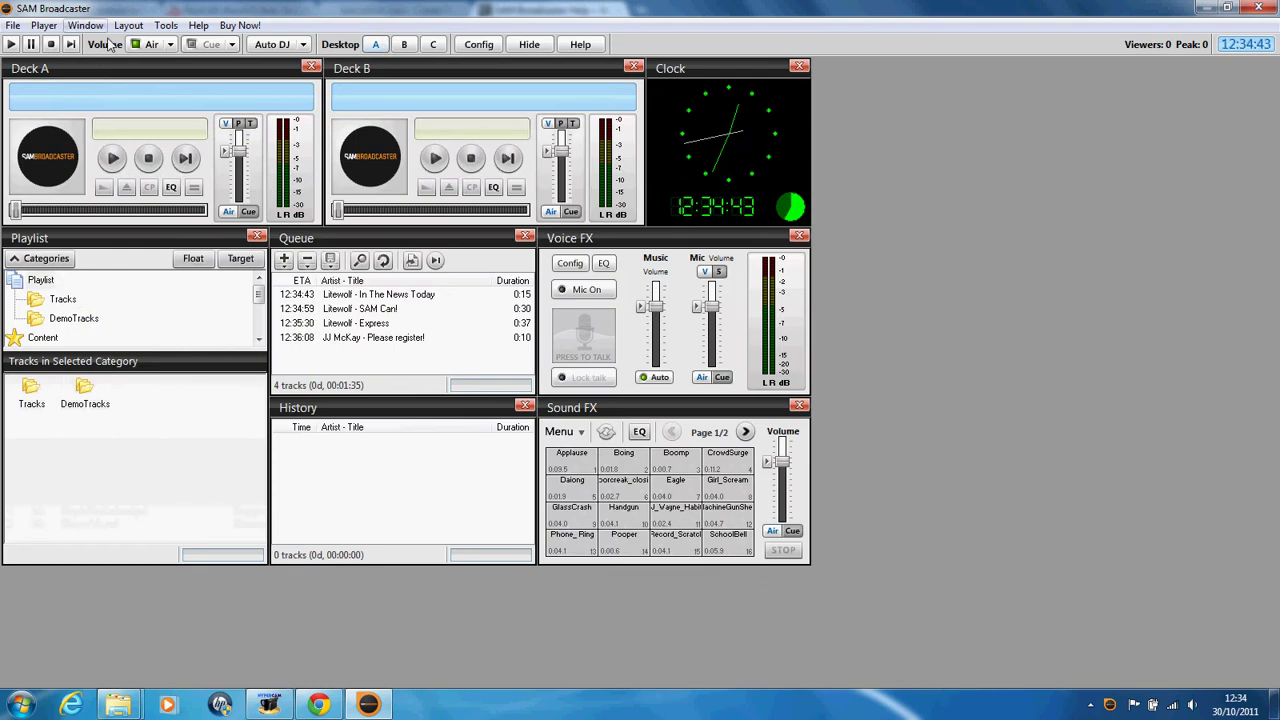
Step: Add the FM Transmitter panel on the right and the Encoders panel at the top right
{"action": "left_click", "coordinate": [85, 25]}
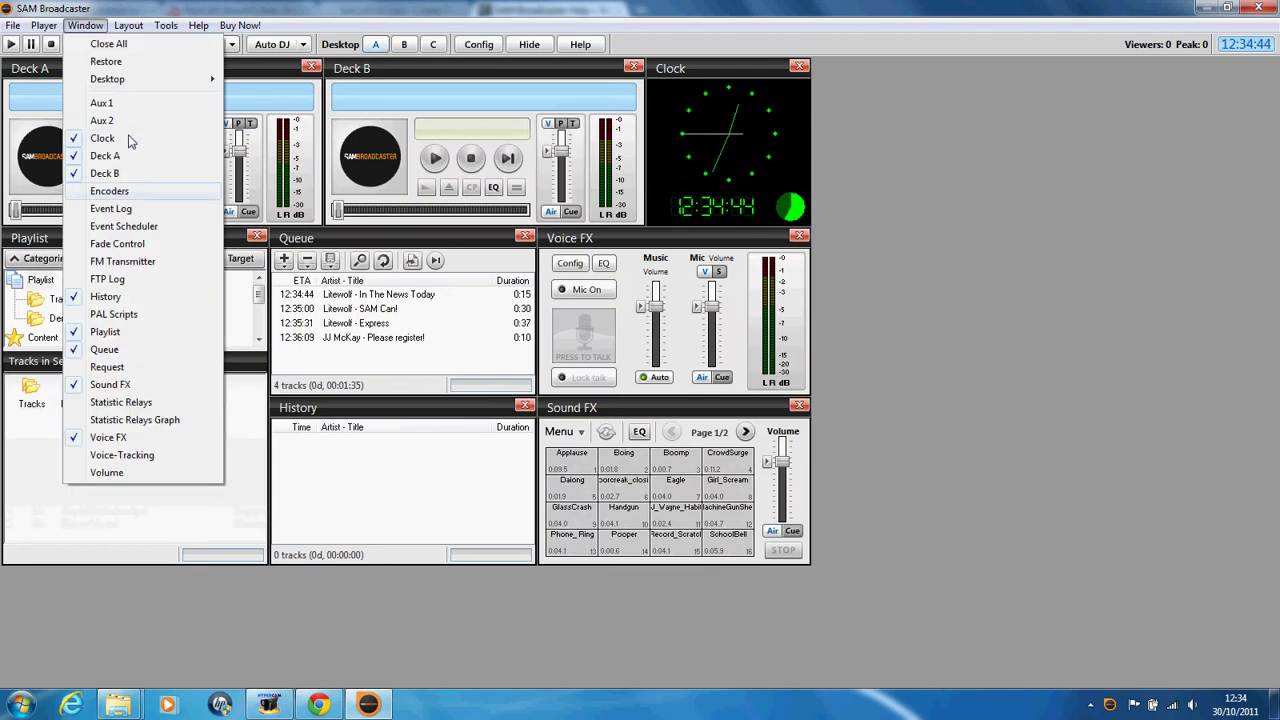
{"action": "left_click", "coordinate": [110, 262]}
{"action": "left_click_drag", "start_coordinate": [455, 283], "coordinate": [265, 497]}
{"action": "left_click_drag", "start_coordinate": [1045, 282], "coordinate": [985, 245]}
{"action": "left_click", "coordinate": [85, 25]}
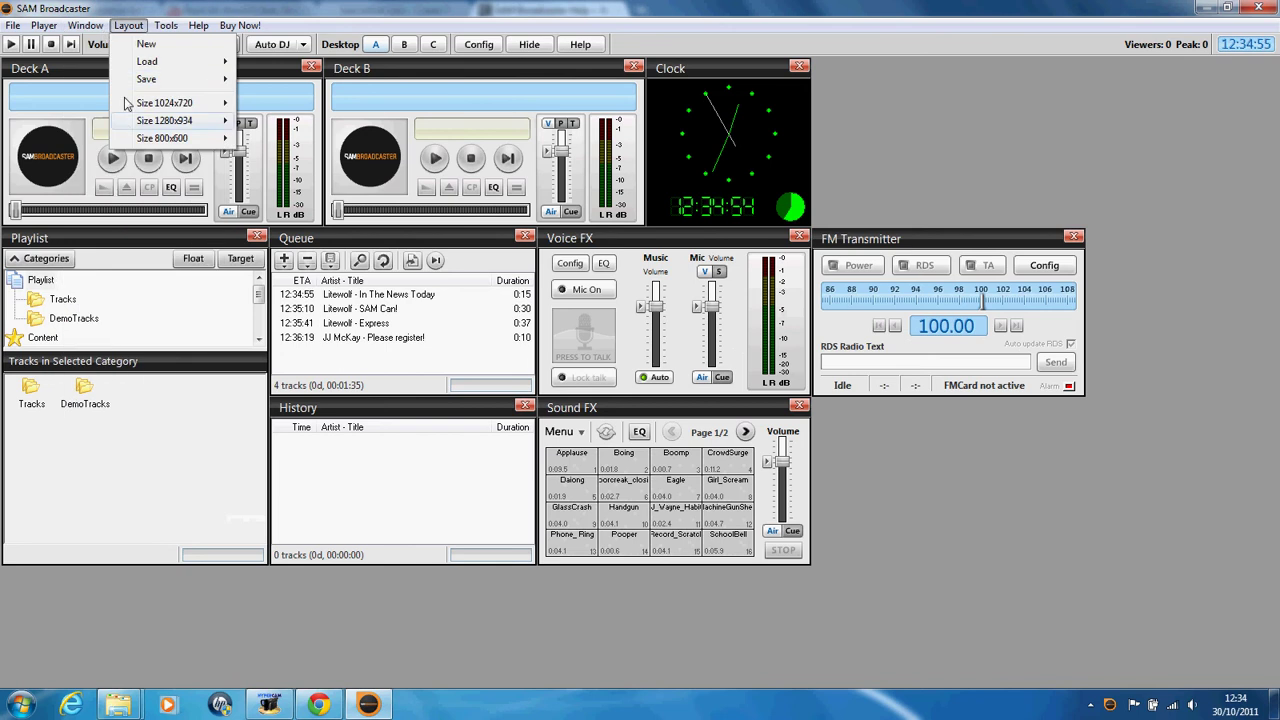
{"action": "left_click", "coordinate": [127, 196]}
{"action": "left_click_drag", "start_coordinate": [315, 216], "coordinate": [1126, 72]}
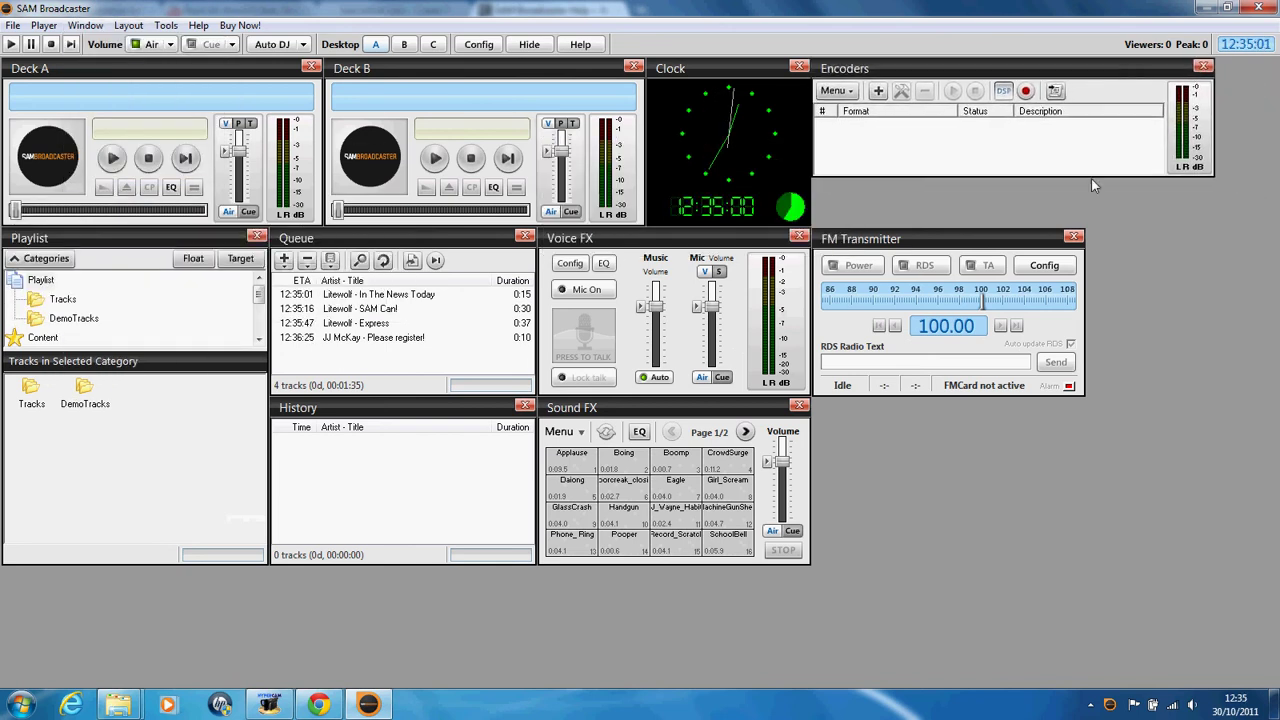
Step: Make the Encoders panel taller and play the Applause and Please register! sound effects
{"action": "left_click_drag", "start_coordinate": [1093, 175], "coordinate": [1094, 226]}
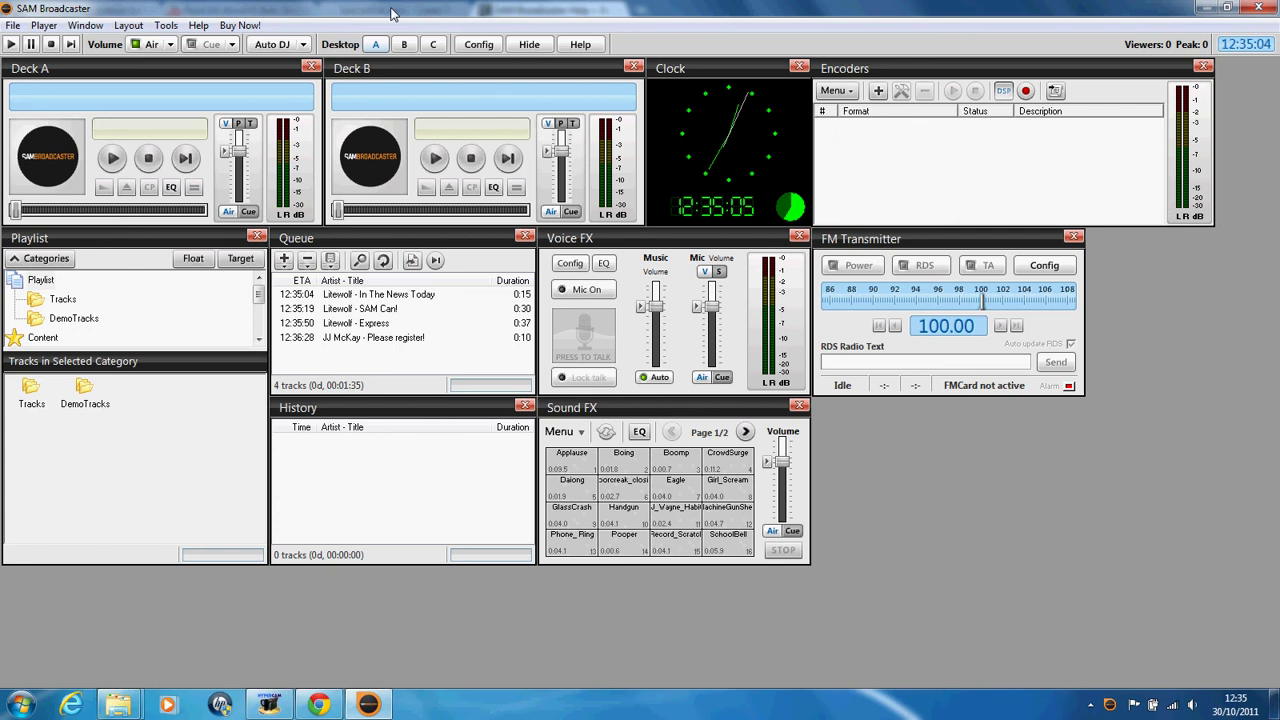
{"action": "left_click", "coordinate": [578, 465]}
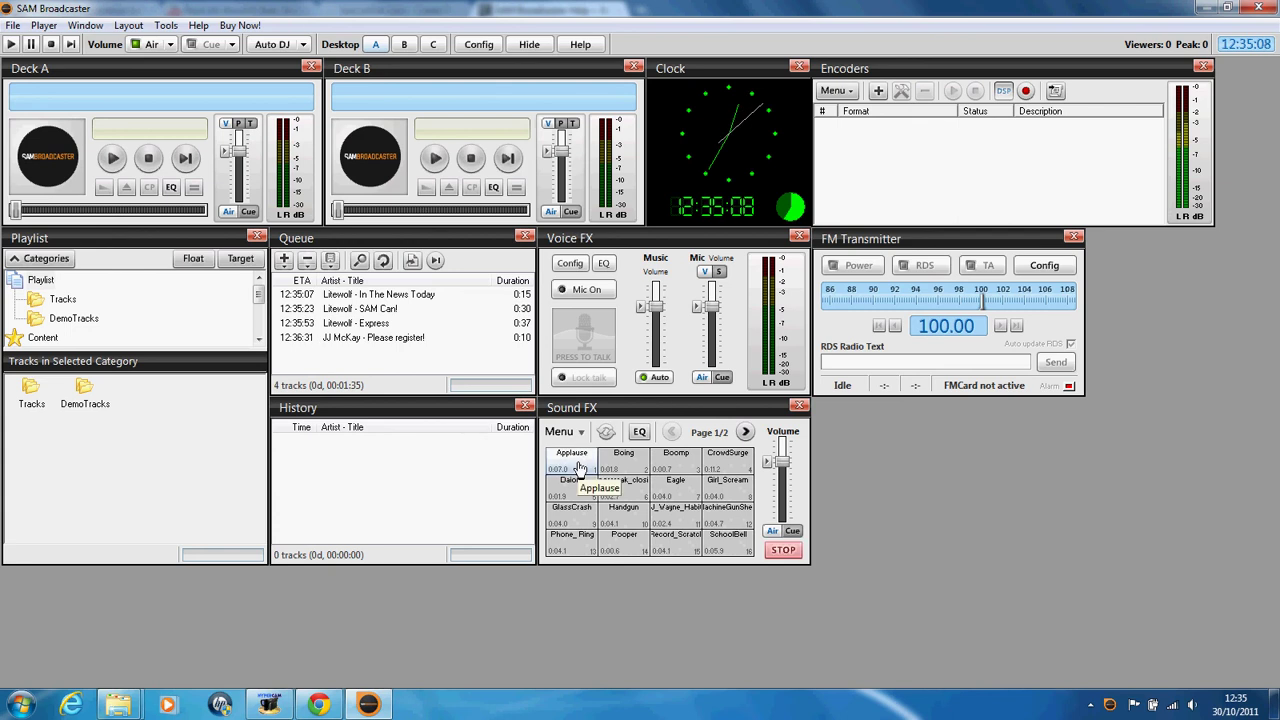
{"action": "left_click", "coordinate": [745, 432]}
{"action": "left_click", "coordinate": [742, 542]}
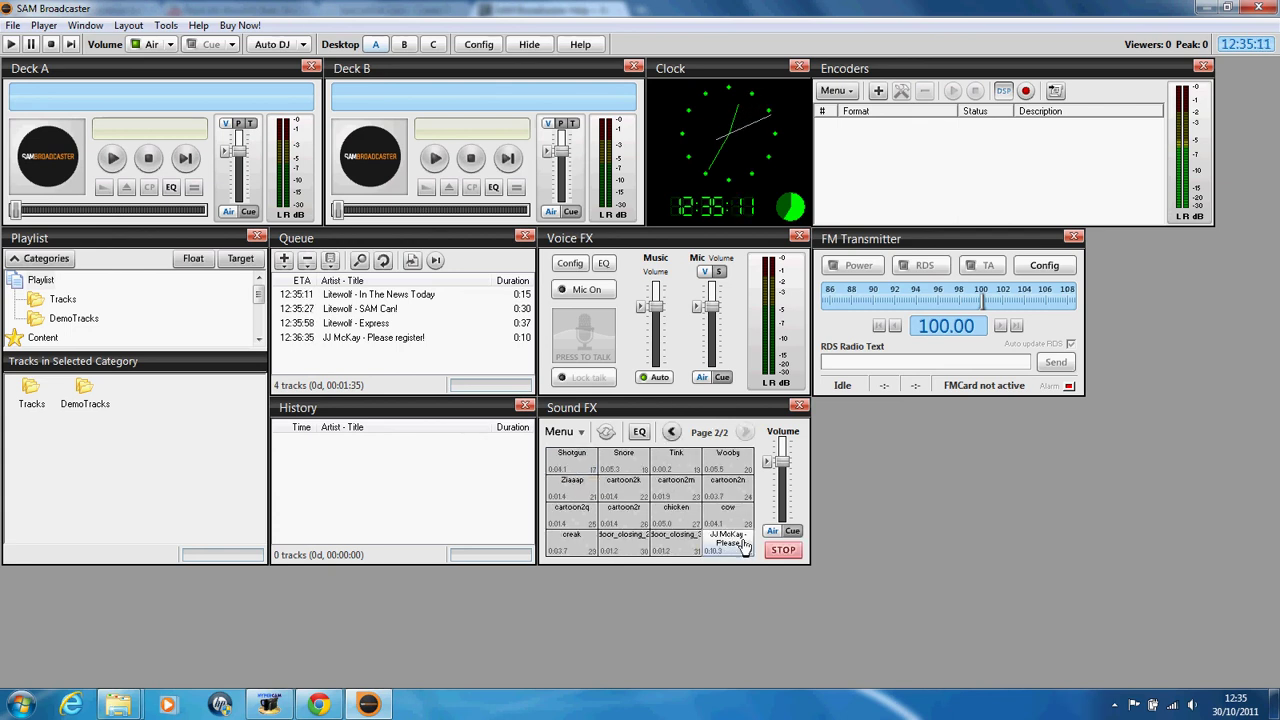
Step: Play the first queued tracks, then stop and eject Deck B
{"action": "left_click", "coordinate": [352, 339]}
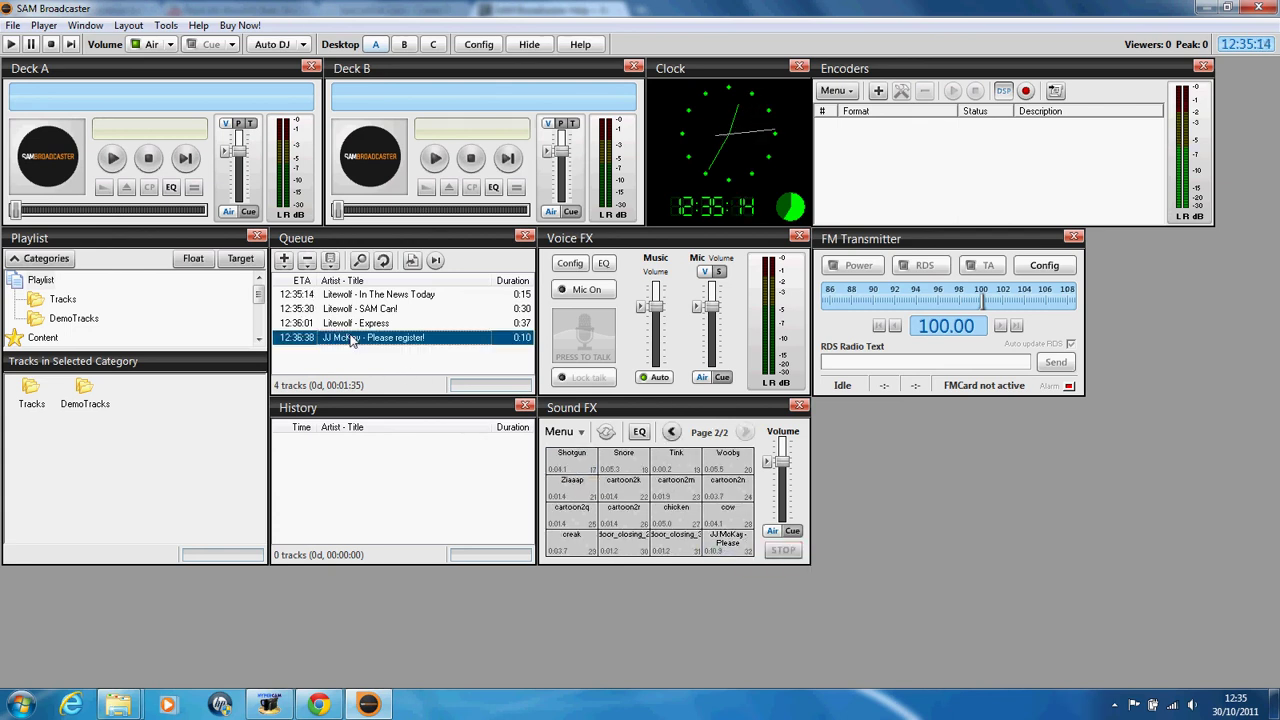
{"action": "left_click", "coordinate": [113, 157]}
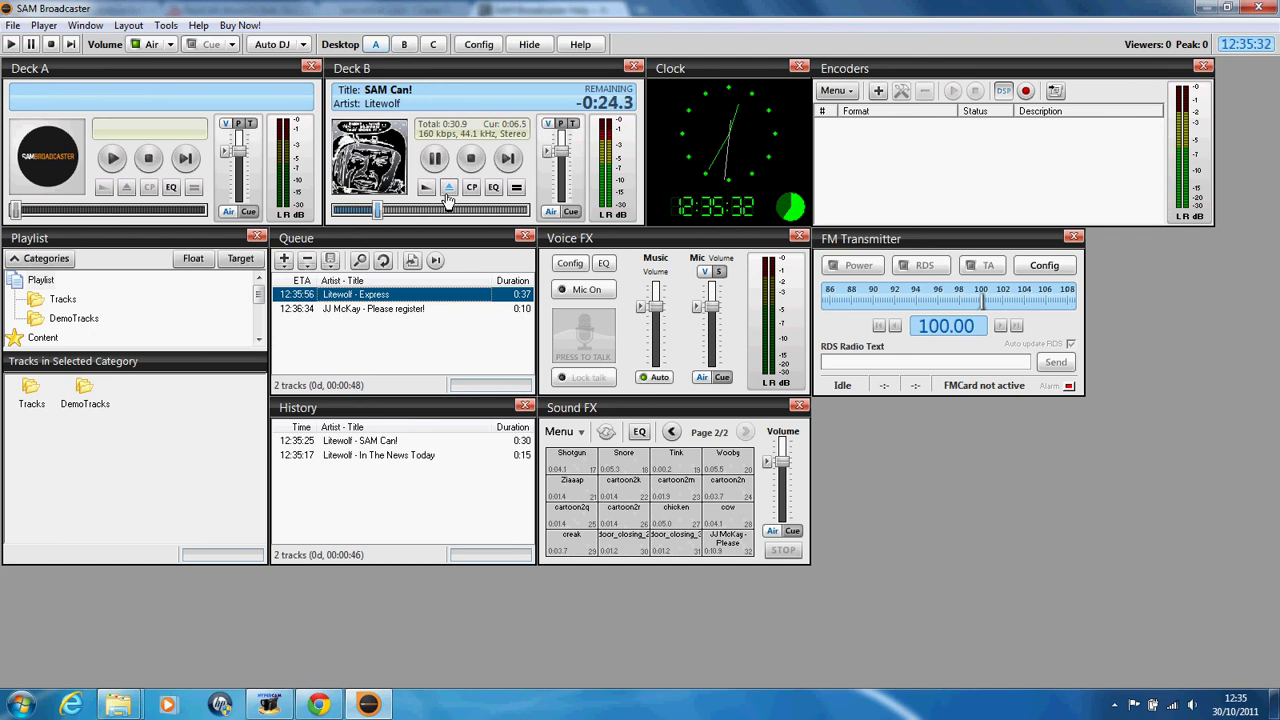
{"action": "left_click", "coordinate": [447, 192]}
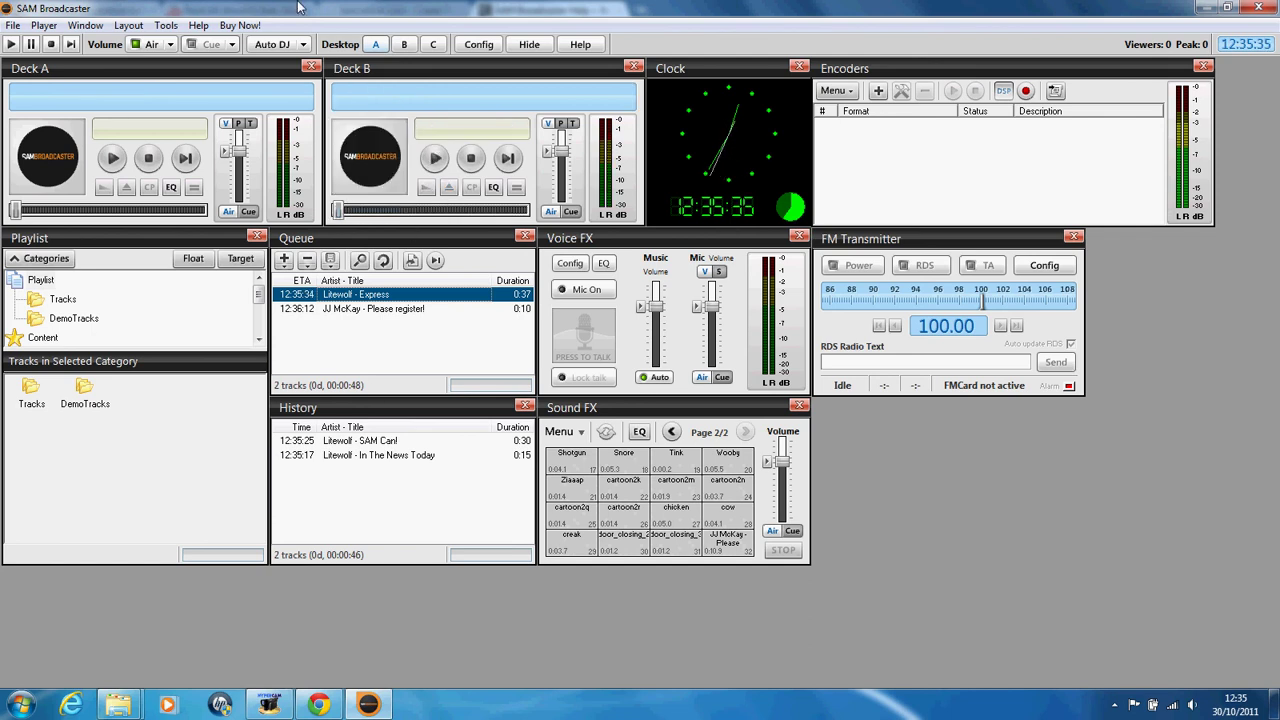
{"action": "left_click", "coordinate": [85, 25]}
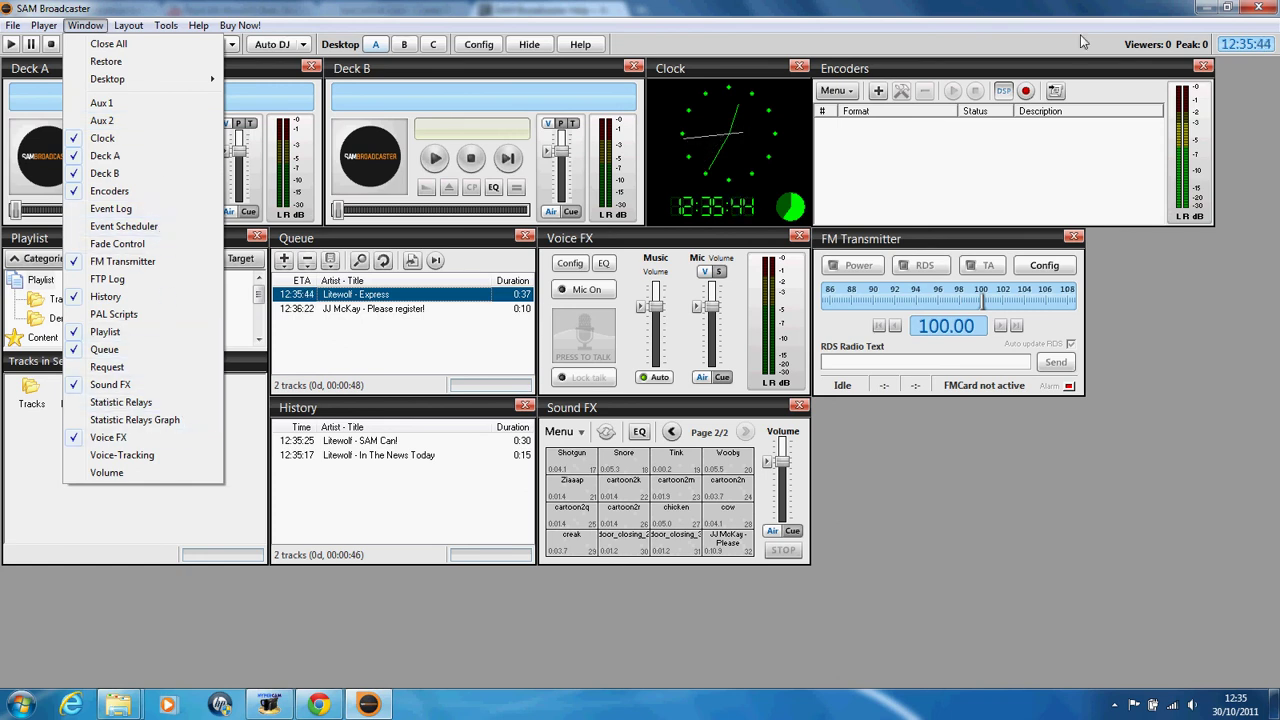
{"action": "left_click", "coordinate": [1253, 62]}
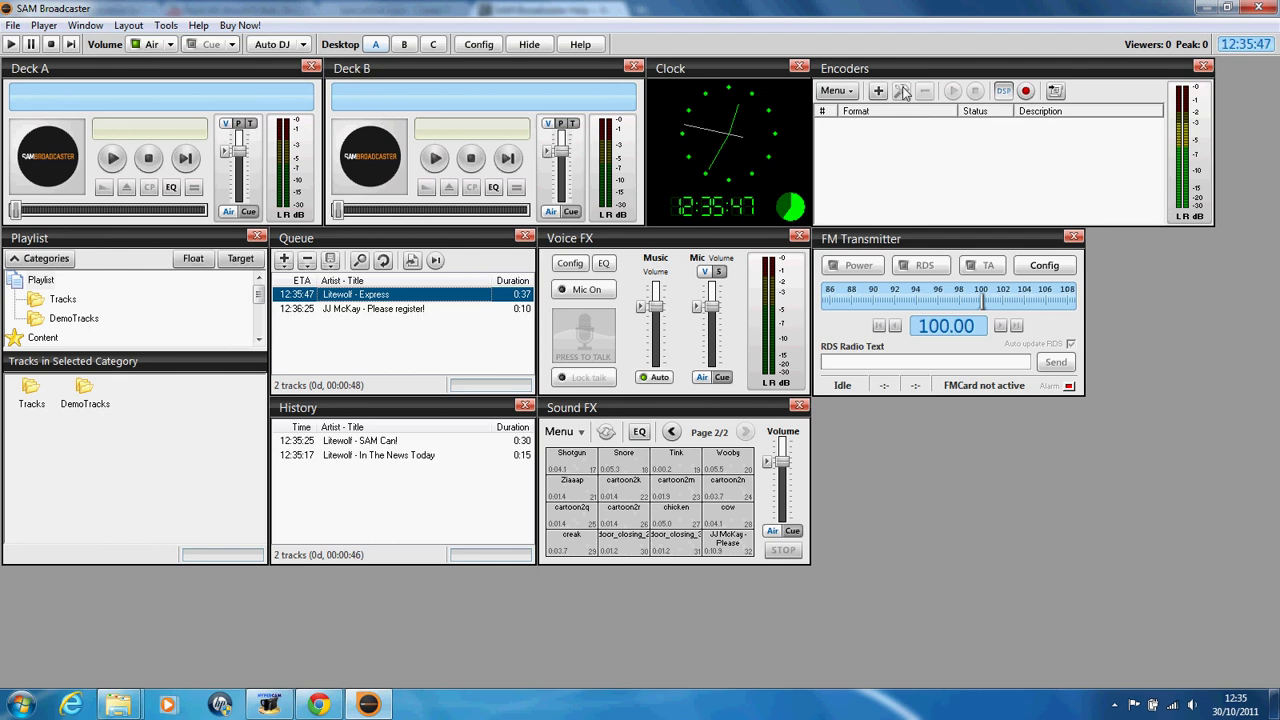
Step: Try an mp3PRO encoder at High Quality with 96 kb/s, 44.1 kHz Stereo format
{"action": "left_click", "coordinate": [878, 91]}
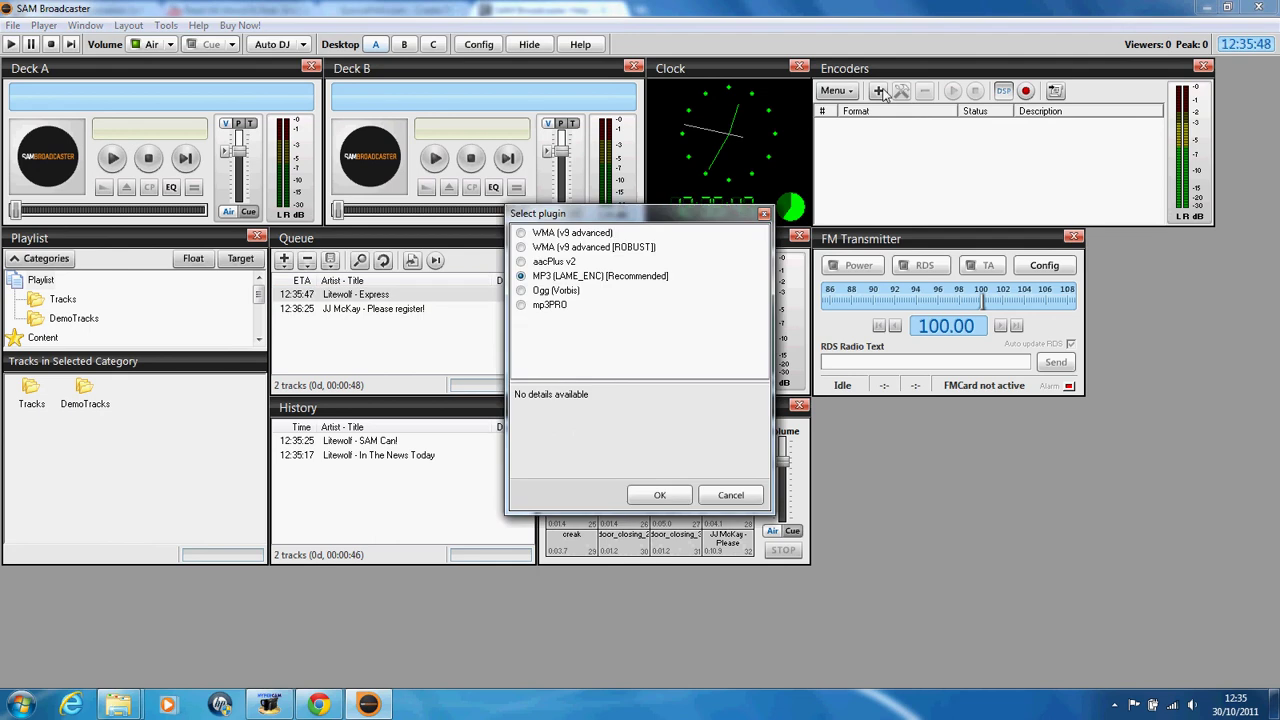
{"action": "left_click", "coordinate": [542, 278]}
{"action": "left_click", "coordinate": [540, 305]}
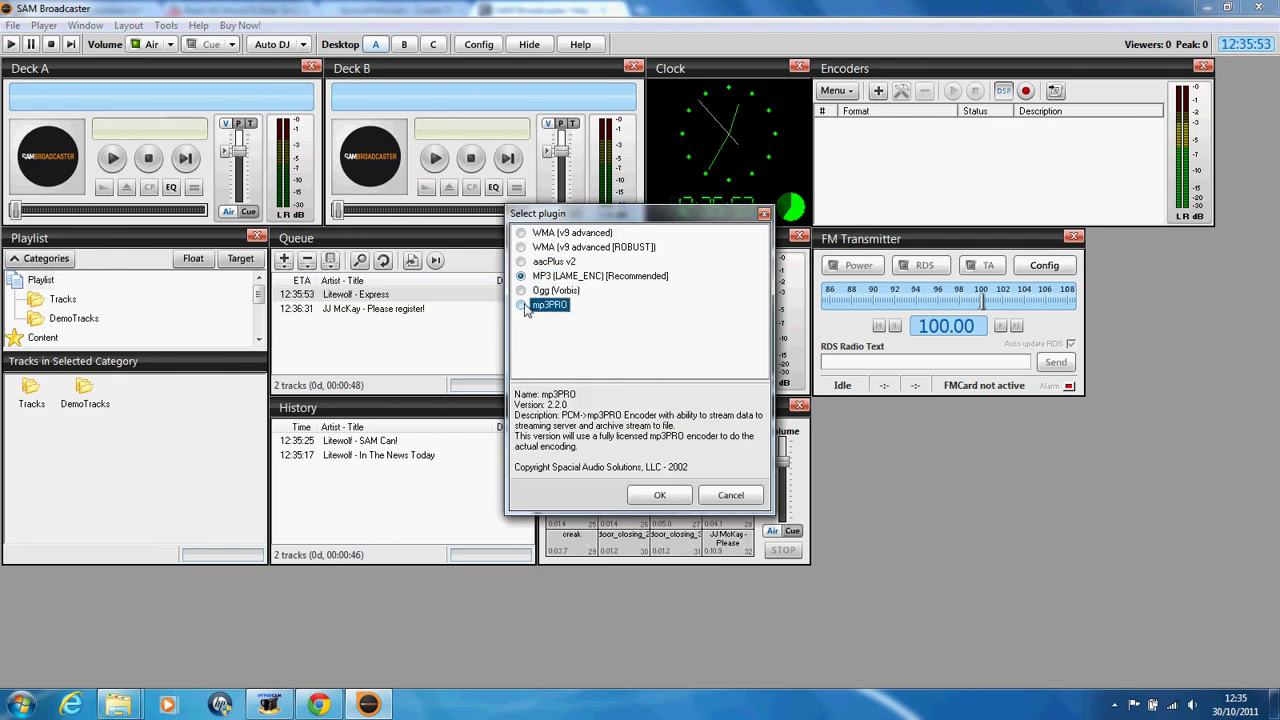
{"action": "left_click", "coordinate": [660, 495]}
{"action": "left_click", "coordinate": [519, 237]}
{"action": "left_click", "coordinate": [499, 274]}
{"action": "left_click", "coordinate": [499, 270]}
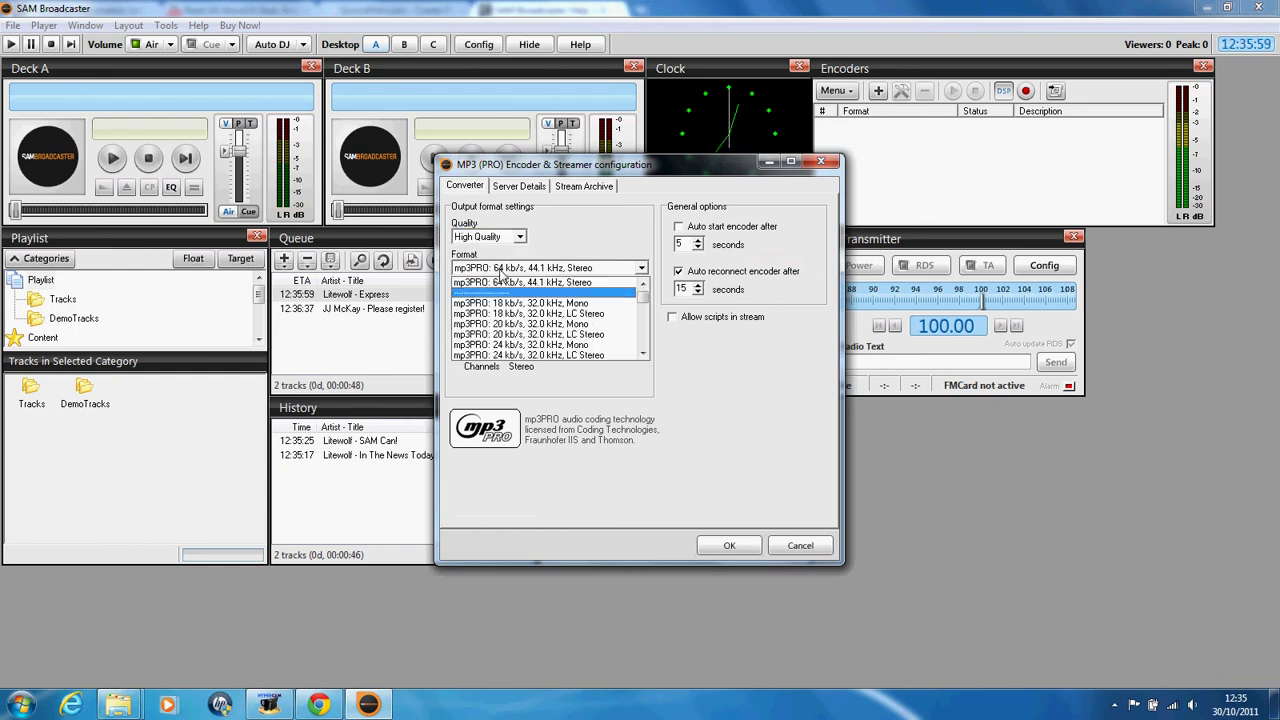
{"action": "left_click_drag", "start_coordinate": [645, 298], "coordinate": [646, 343]}
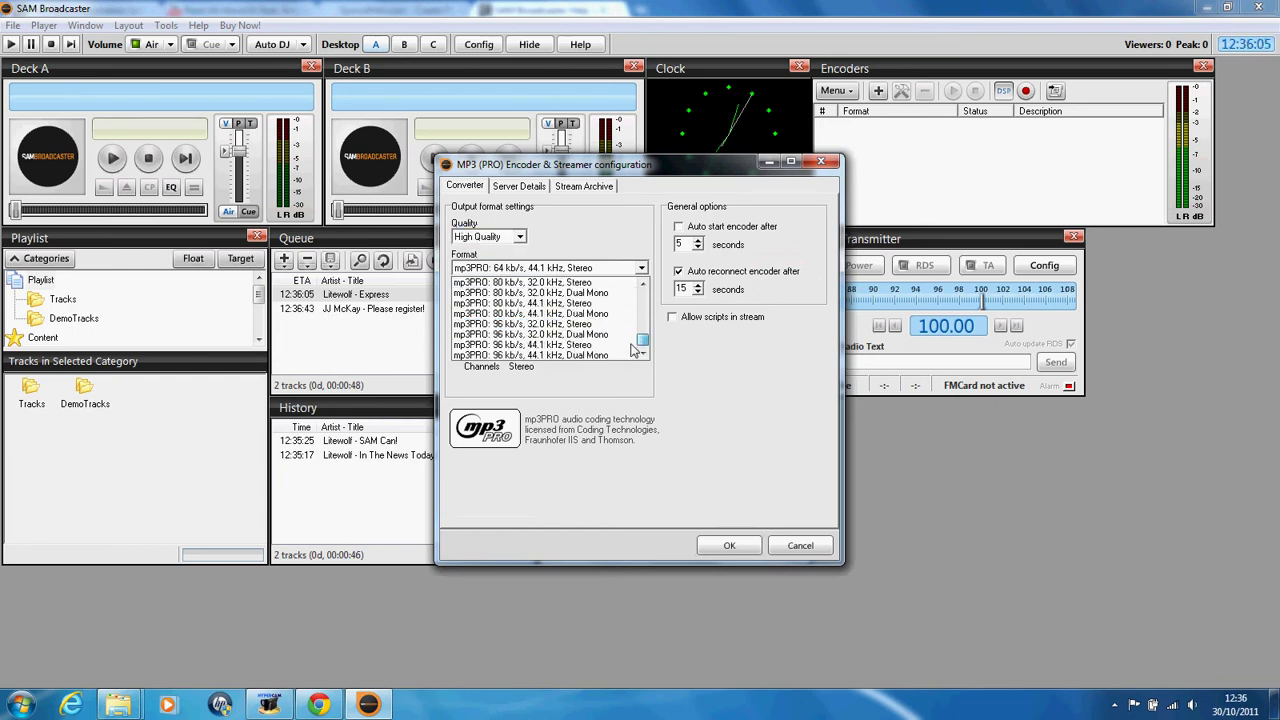
{"action": "left_click", "coordinate": [560, 344]}
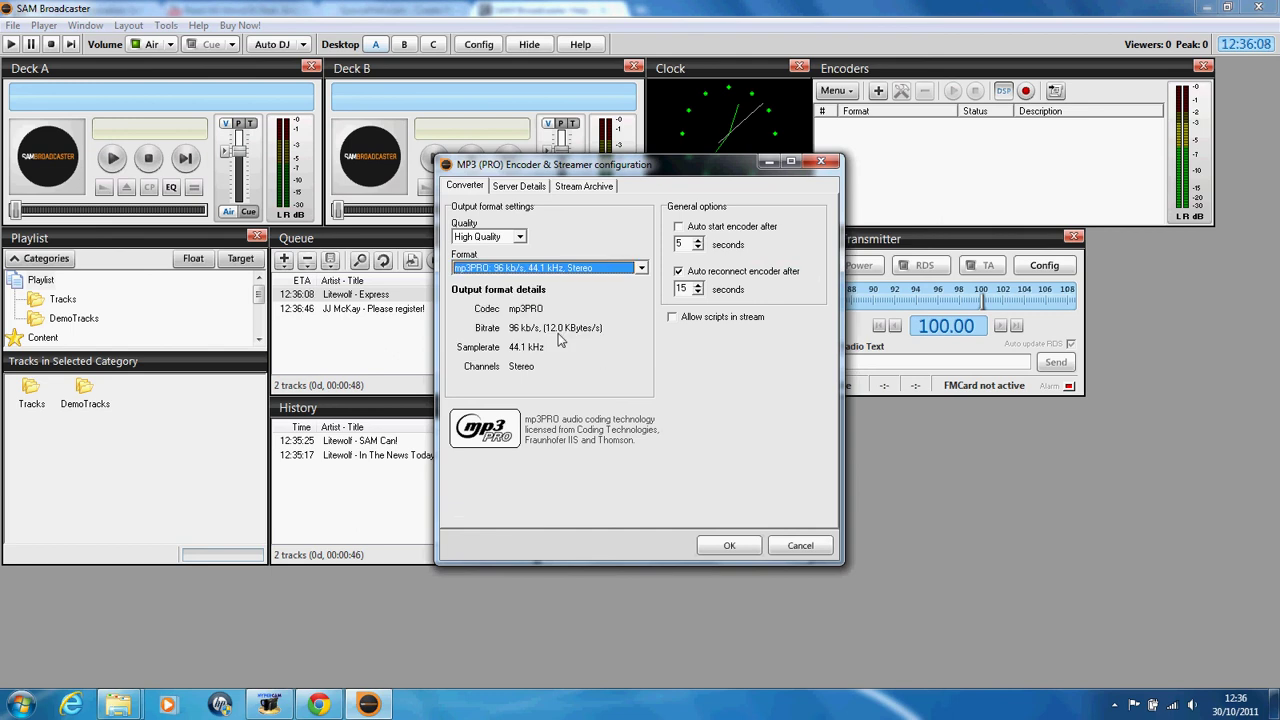
{"action": "left_click", "coordinate": [520, 237]}
{"action": "left_click", "coordinate": [822, 163]}
Step: Add an MP3 LAME encoder instead, at 320 kbps, Stereo, sampling rate Auto
{"action": "left_click", "coordinate": [878, 91]}
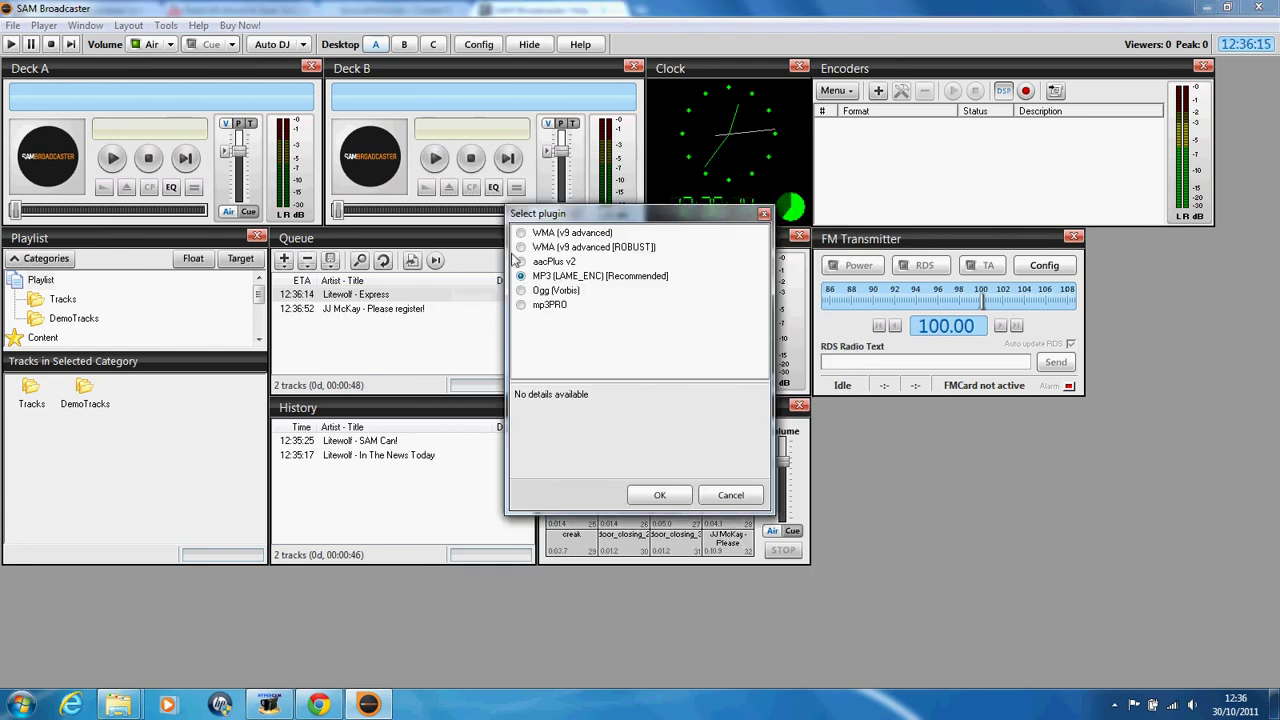
{"action": "left_click", "coordinate": [659, 495]}
{"action": "left_click", "coordinate": [557, 227]}
{"action": "left_click", "coordinate": [559, 314]}
{"action": "left_click", "coordinate": [535, 314]}
{"action": "left_click", "coordinate": [541, 249]}
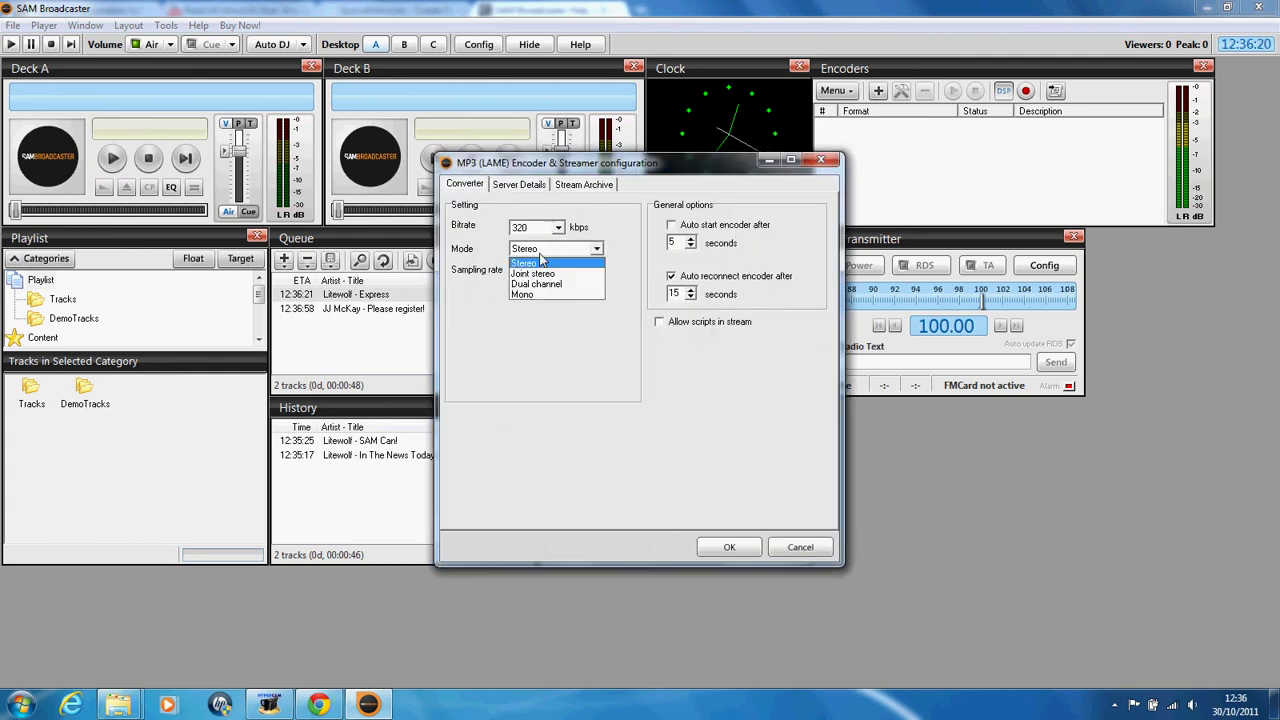
{"action": "left_click", "coordinate": [541, 263]}
{"action": "left_click", "coordinate": [541, 270]}
{"action": "left_click", "coordinate": [545, 276]}
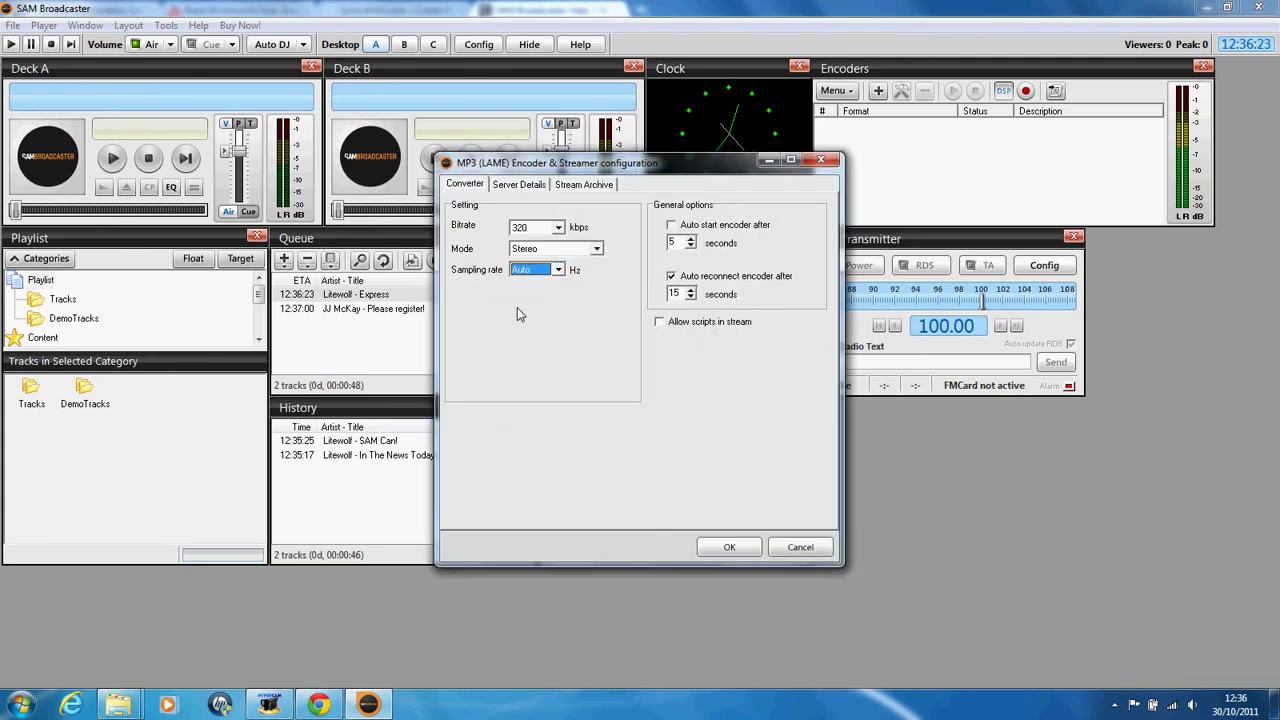
Step: Select SHOUTcast v1 on the encoder's Server Details tab
{"action": "left_click", "coordinate": [516, 185]}
{"action": "double_click", "coordinate": [505, 270]}
{"action": "left_click", "coordinate": [516, 235]}
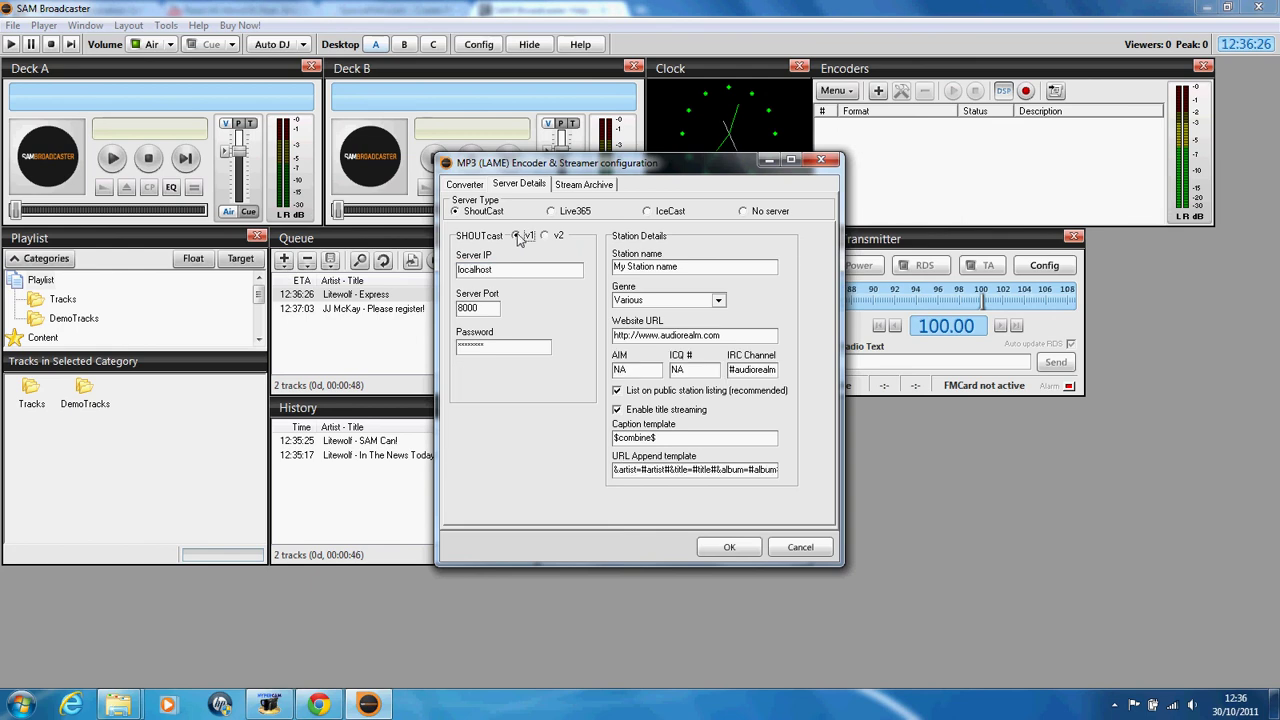
Step: Replace the localhost server address and password, then fill in the station name and website URL
{"action": "double_click", "coordinate": [530, 273]}
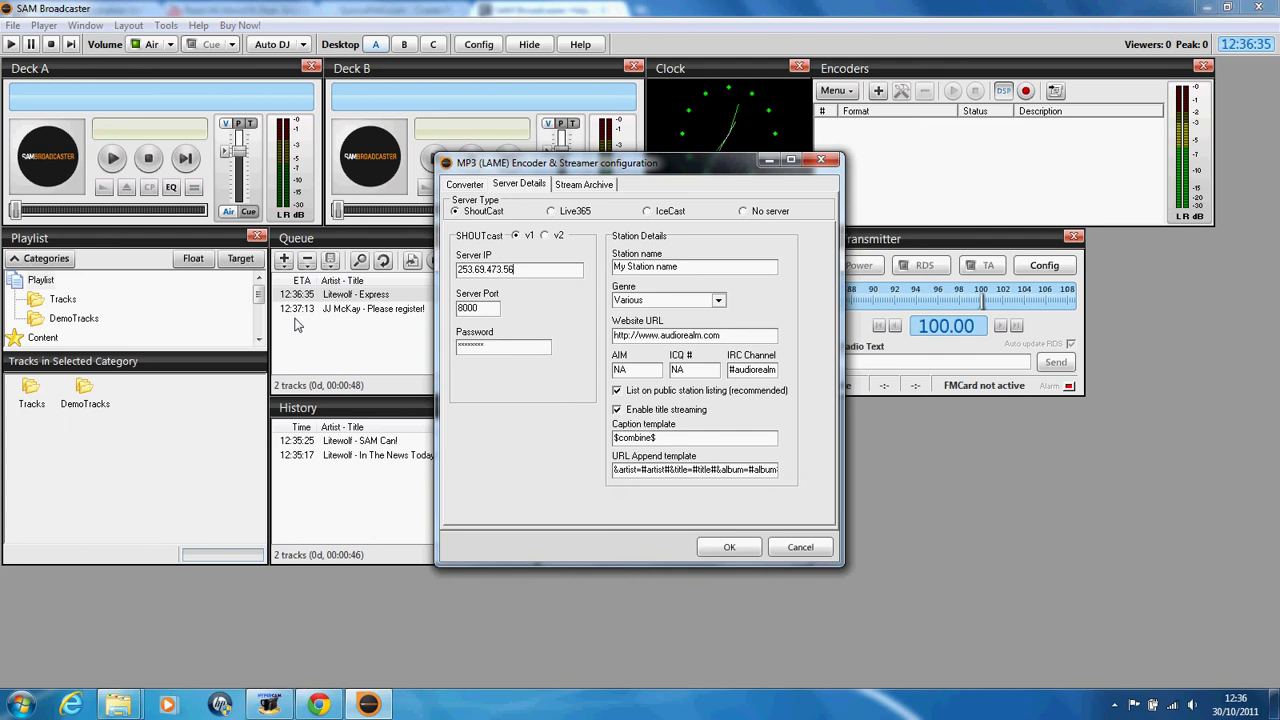
{"action": "key", "text": "BackSpace"}
{"action": "key", "text": "BackSpace"}
{"action": "key", "text": "BackSpace"}
{"action": "key", "text": "BackSpace"}
{"action": "key", "text": "Tab"}
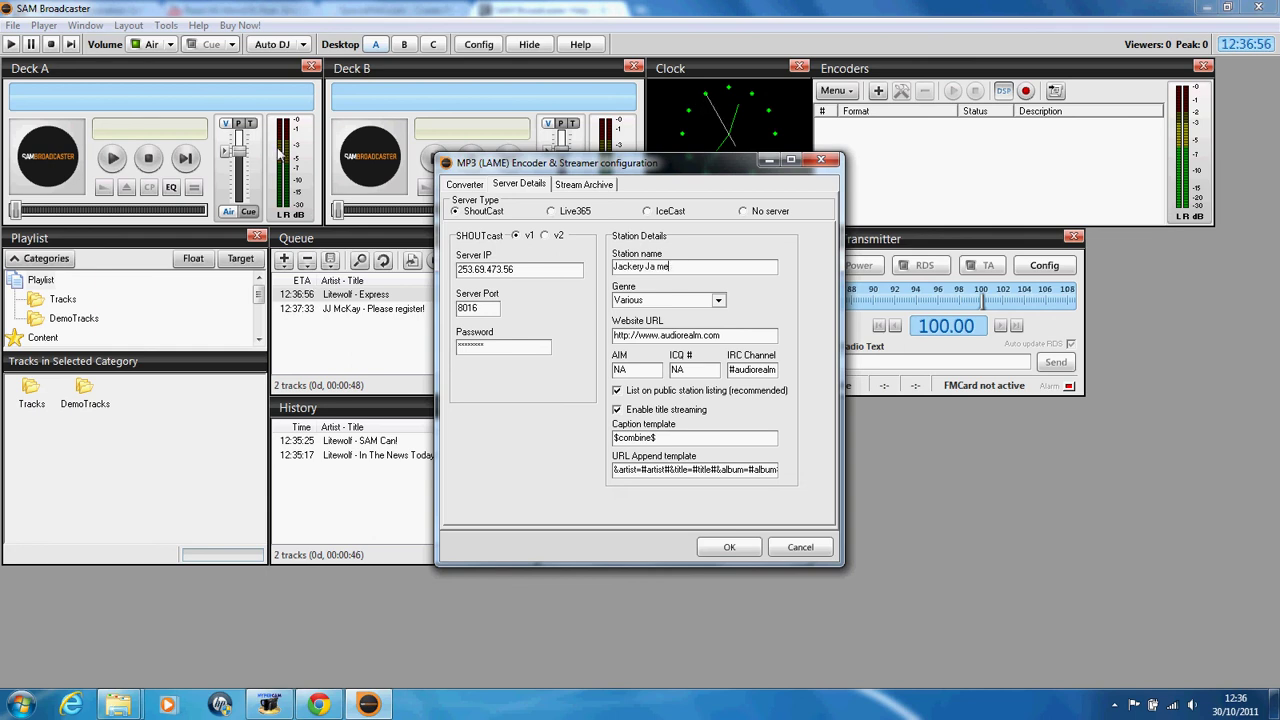
{"action": "key", "text": "Tab"}
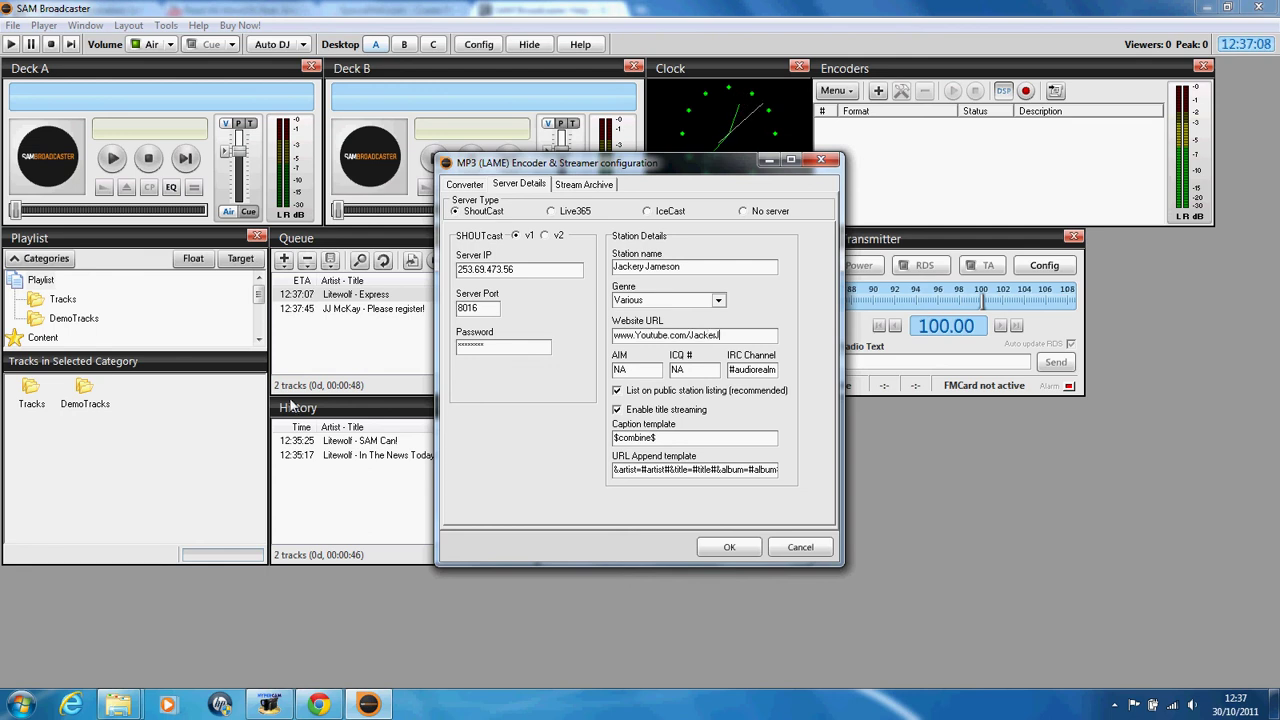
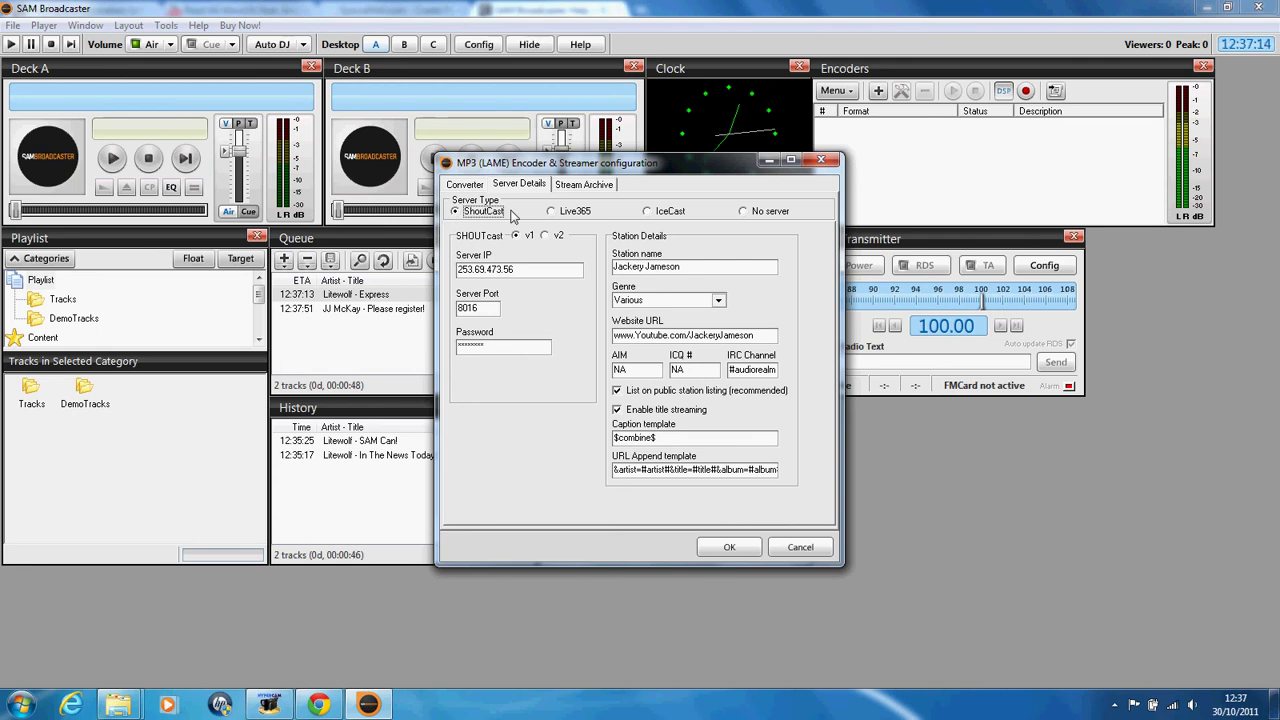
Step: Review the Live365, IceCast and no-server options, reselect ShoutCast, and save the encoder
{"action": "left_click", "coordinate": [566, 214]}
{"action": "left_click", "coordinate": [664, 212]}
{"action": "left_click", "coordinate": [552, 212]}
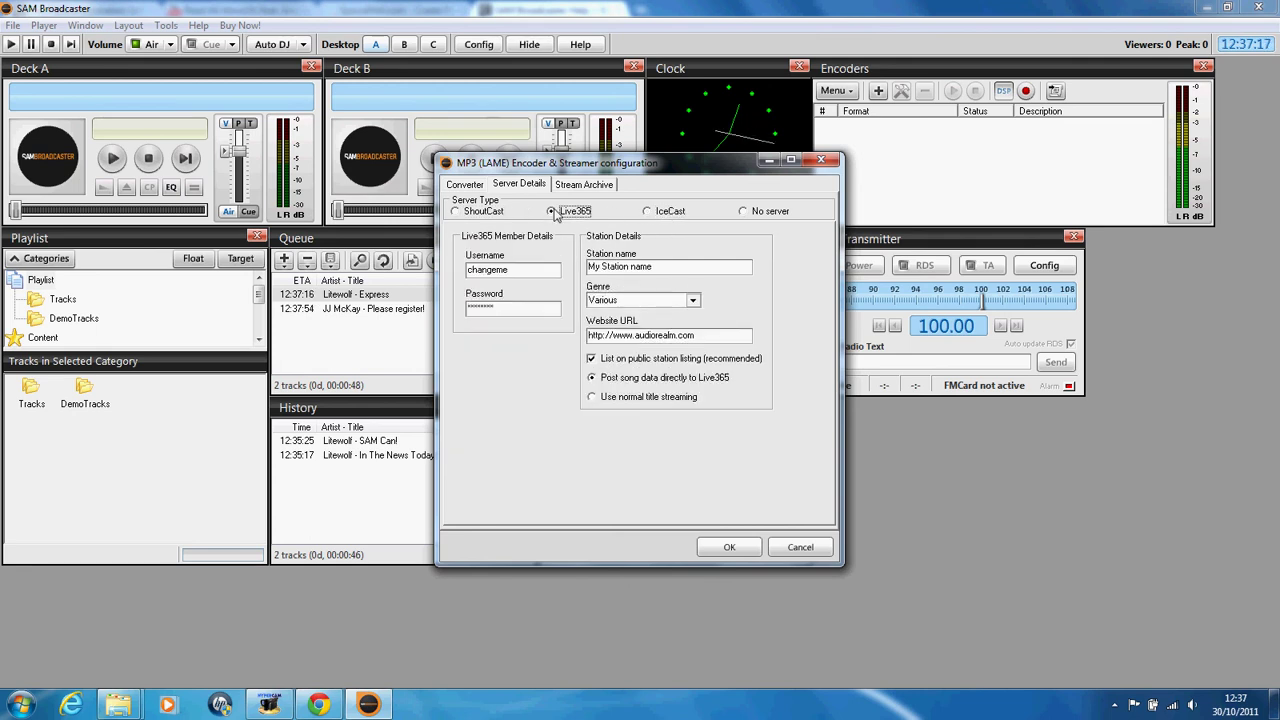
{"action": "left_click", "coordinate": [669, 212]}
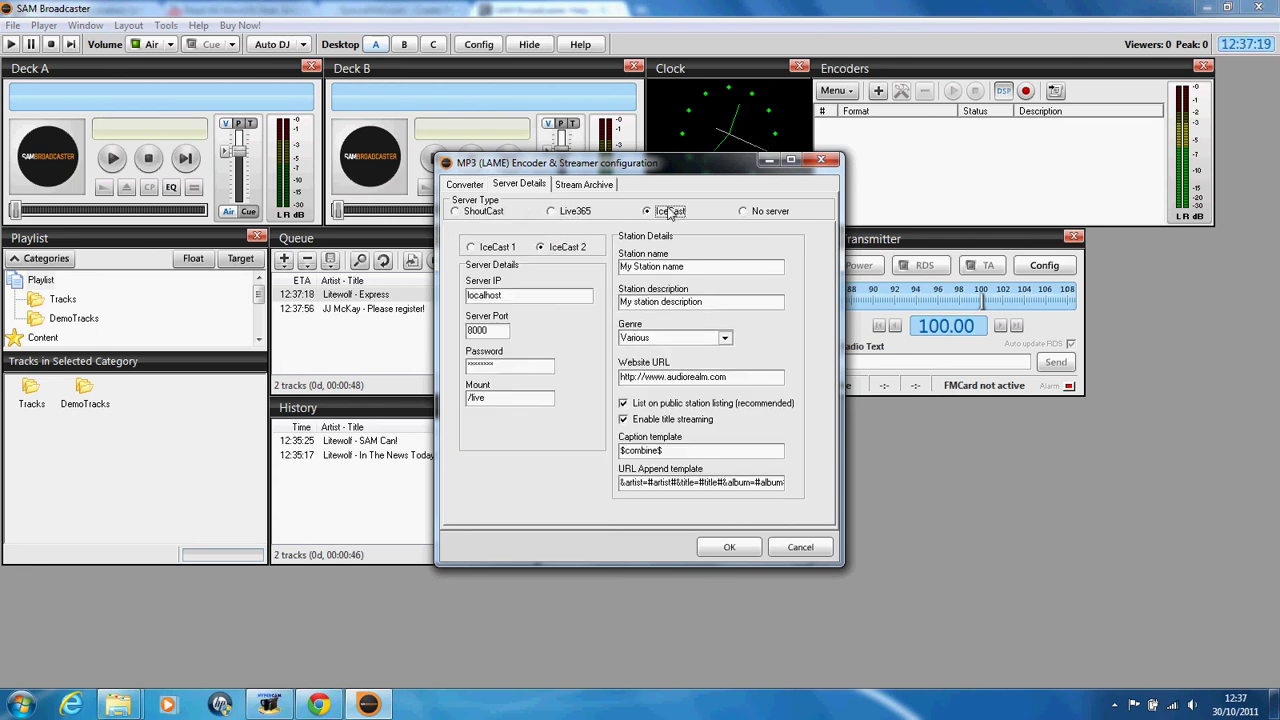
{"action": "left_click", "coordinate": [758, 214]}
{"action": "left_click", "coordinate": [484, 212]}
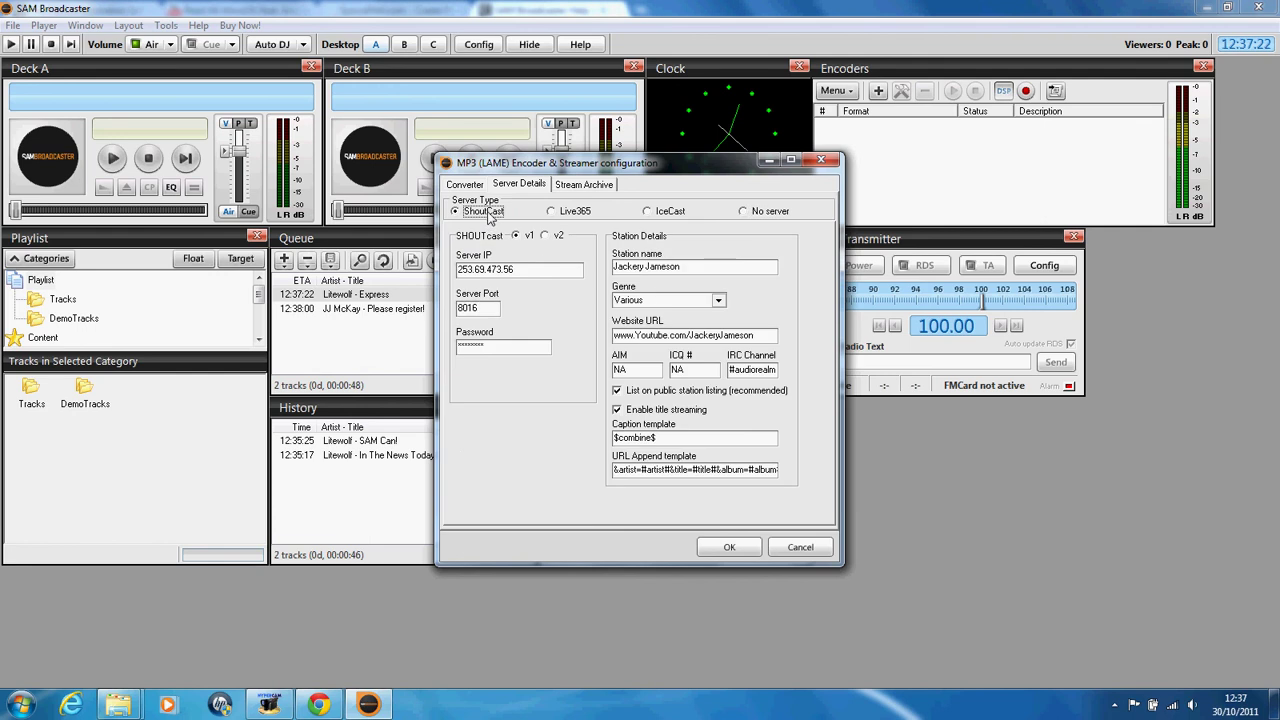
{"action": "left_click", "coordinate": [584, 184]}
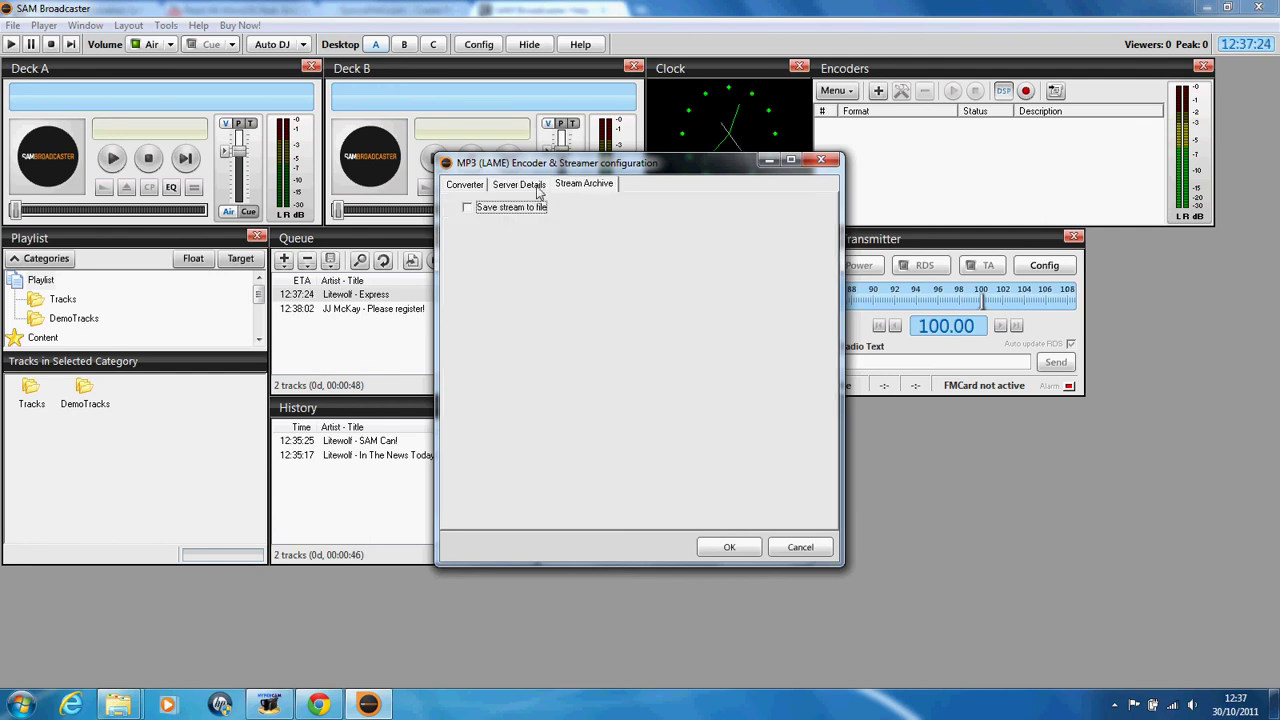
{"action": "left_click", "coordinate": [477, 184]}
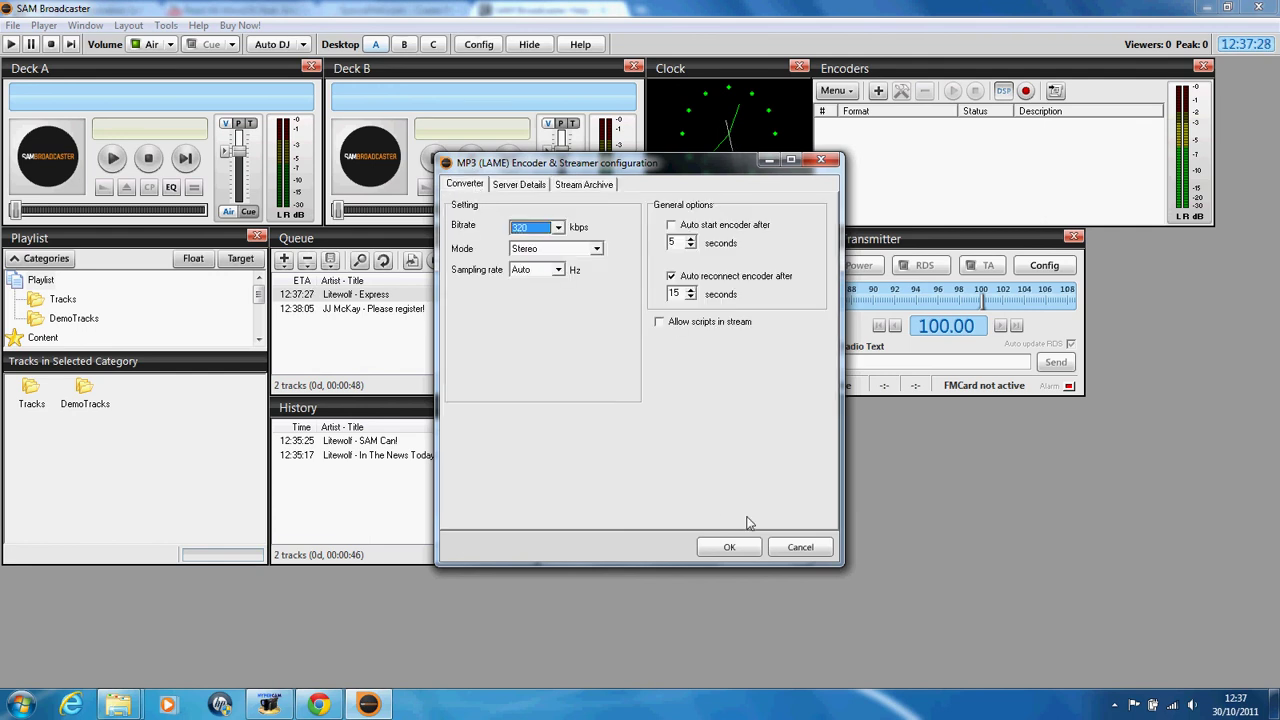
{"action": "left_click", "coordinate": [731, 546]}
Step: Start the 320 kb/s encoder, stop it after the Disconnected error, and open Config
{"action": "left_click", "coordinate": [972, 124]}
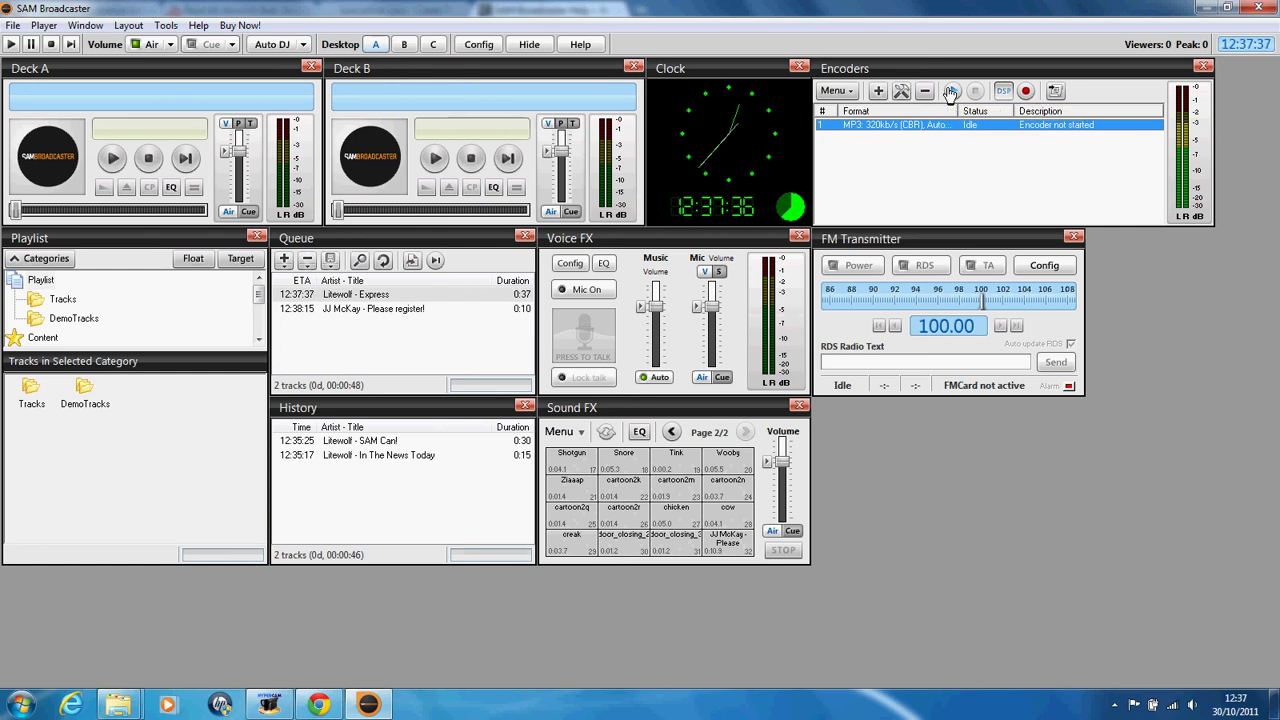
{"action": "left_click", "coordinate": [951, 92]}
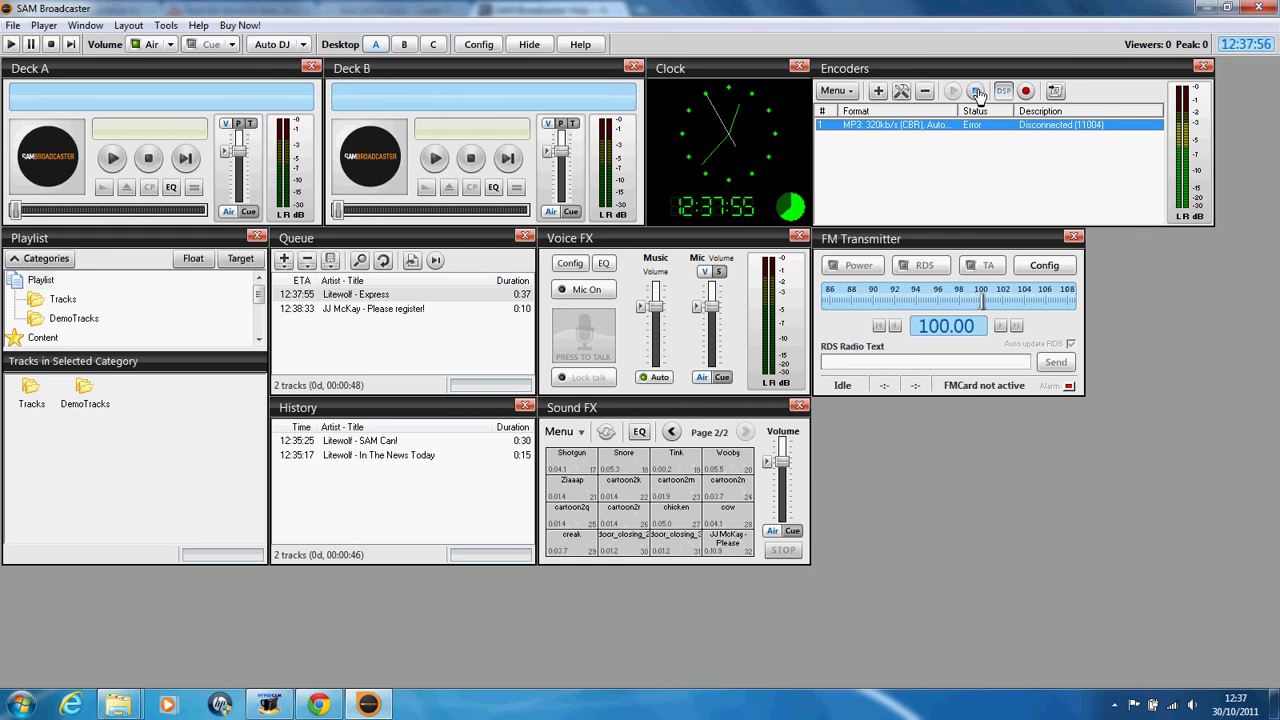
{"action": "left_click", "coordinate": [978, 94]}
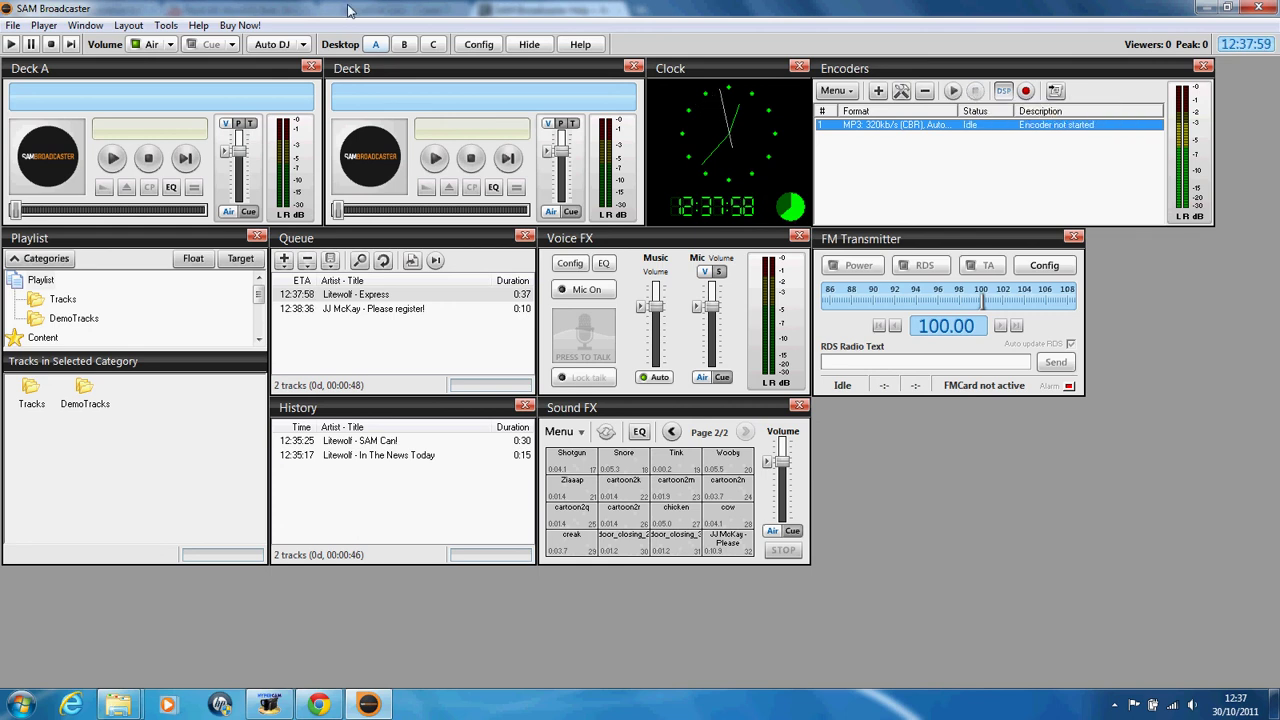
{"action": "left_click", "coordinate": [480, 44]}
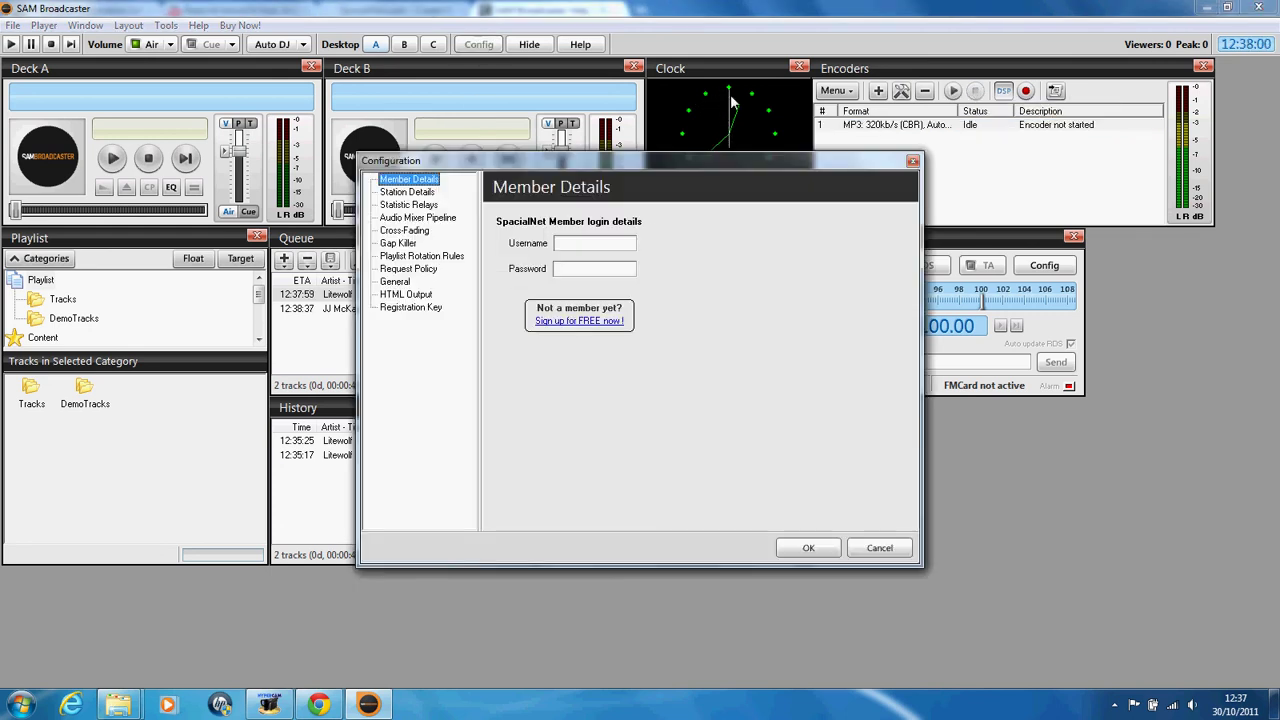
Step: Add a new Shoutcast relay on the Statistic Relays page
{"action": "left_click", "coordinate": [399, 192]}
{"action": "left_click", "coordinate": [405, 204]}
{"action": "left_click", "coordinate": [402, 217]}
{"action": "left_click", "coordinate": [402, 204]}
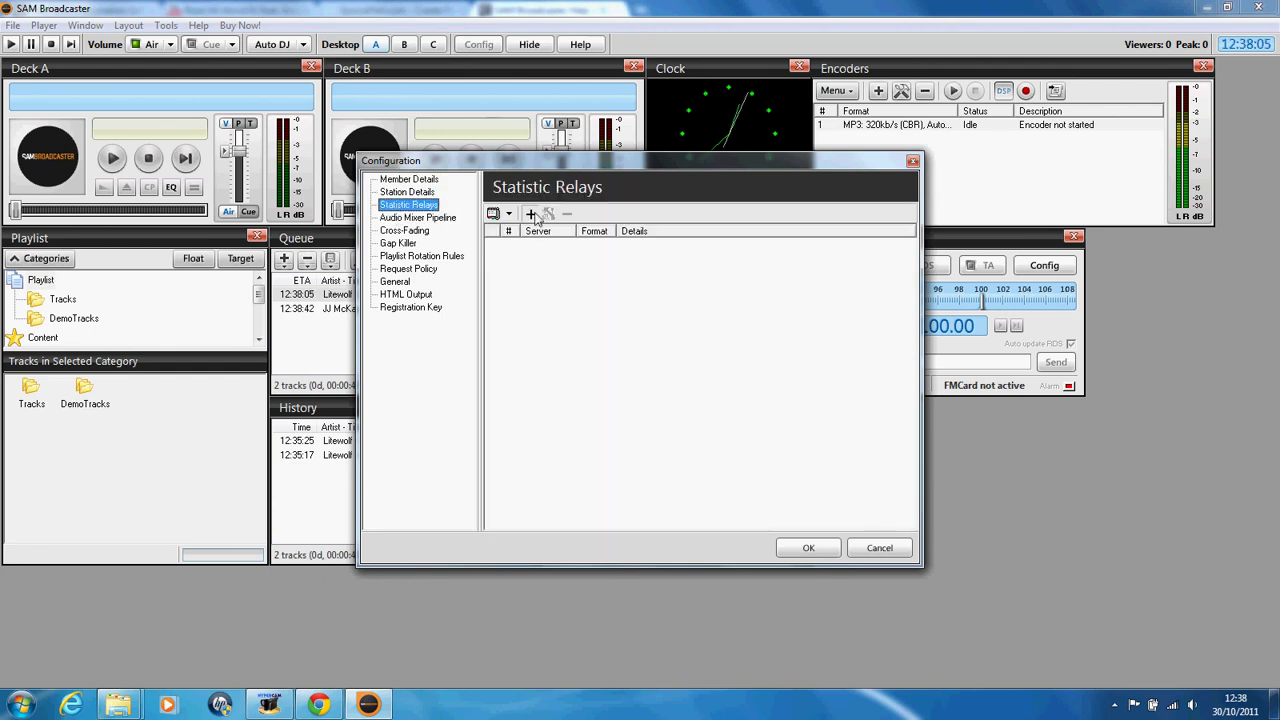
{"action": "left_click", "coordinate": [514, 212]}
{"action": "left_click", "coordinate": [522, 305]}
{"action": "left_click", "coordinate": [660, 495]}
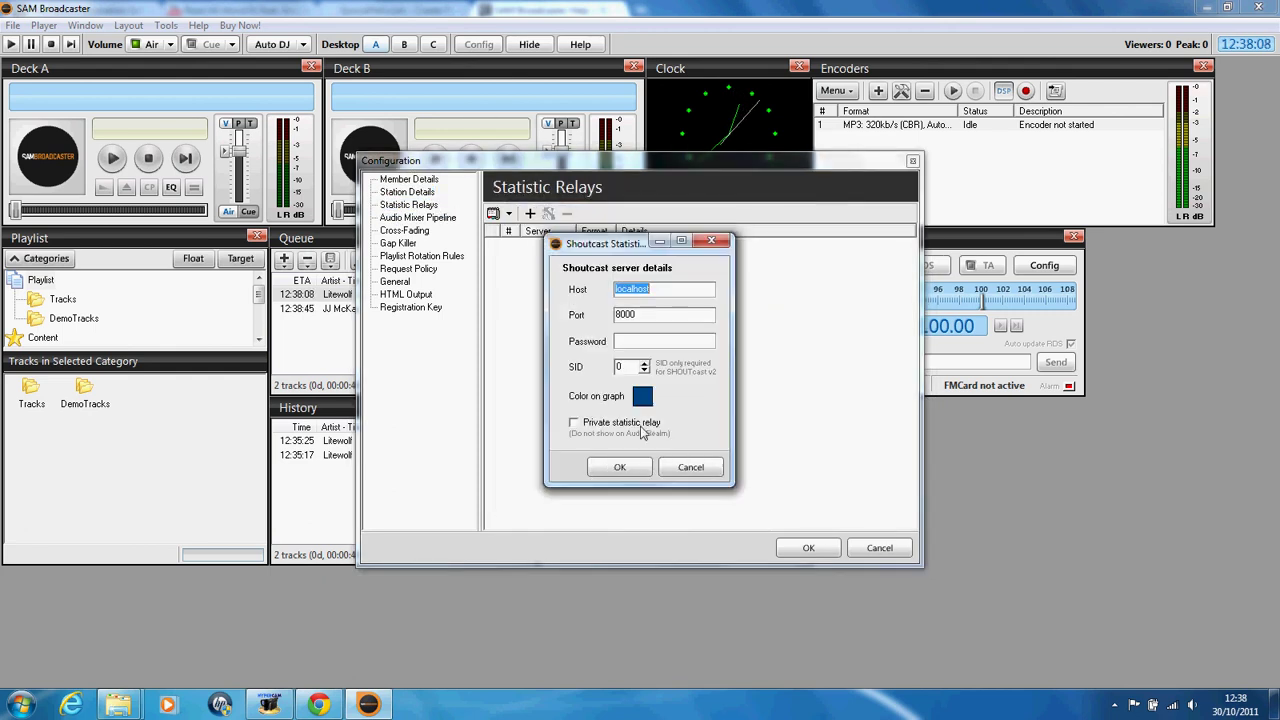
Step: Enter host 234.46.335.6969, port 8160 and the relay password
{"action": "type", "text": "234"}
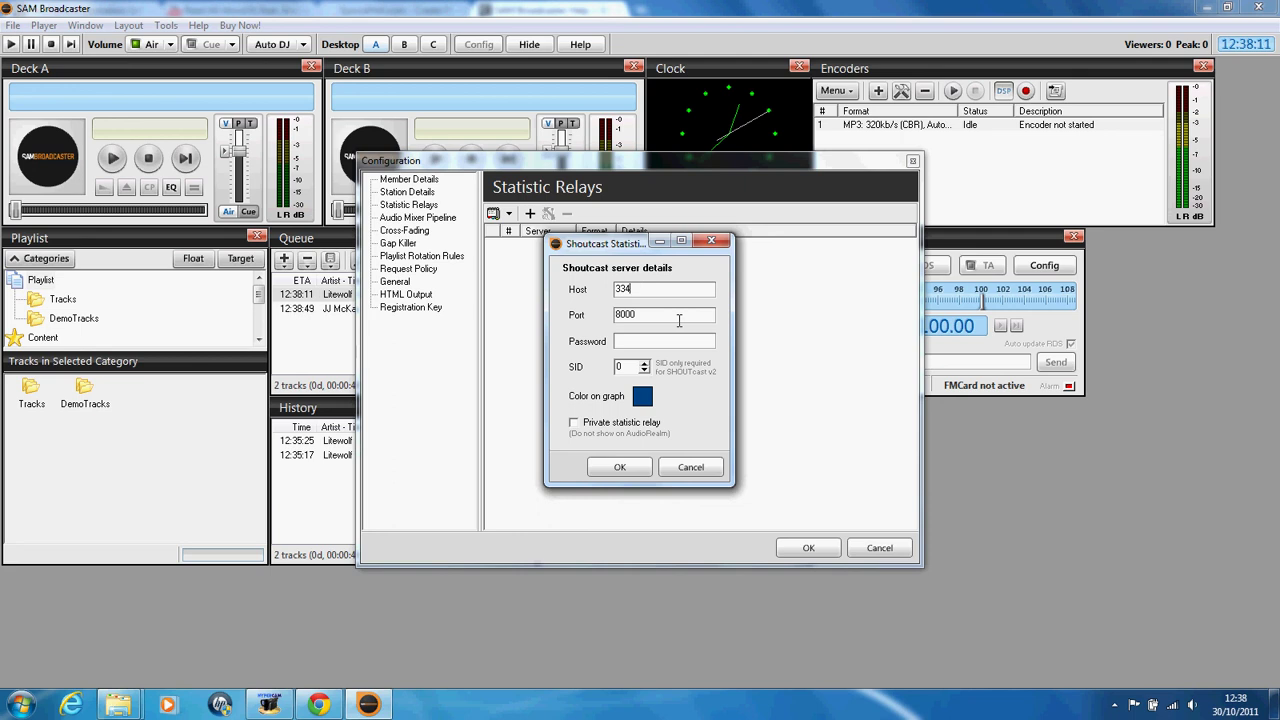
{"action": "type", "text": ".46.335.6969.3"}
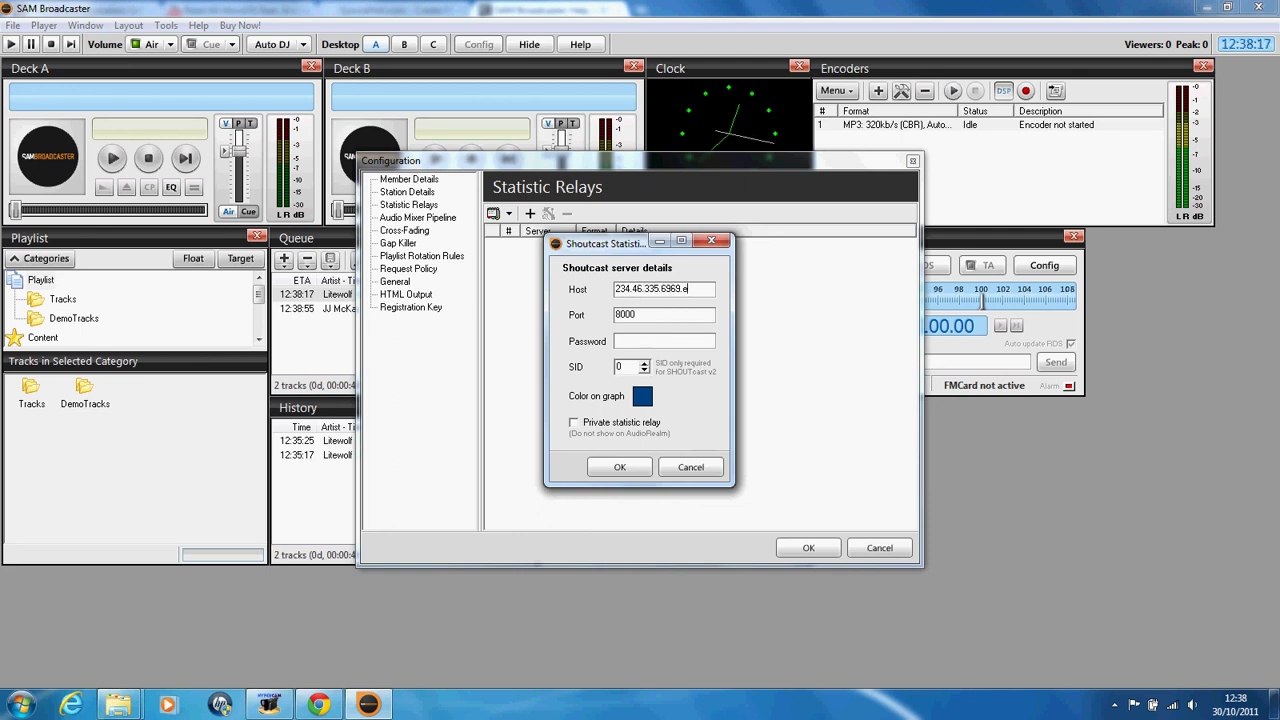
{"action": "left_click_drag", "start_coordinate": [680, 318], "coordinate": [400, 308]}
{"action": "type", "text": "8"}
{"action": "key", "text": "Tab"}
{"action": "type", "text": "**********"}
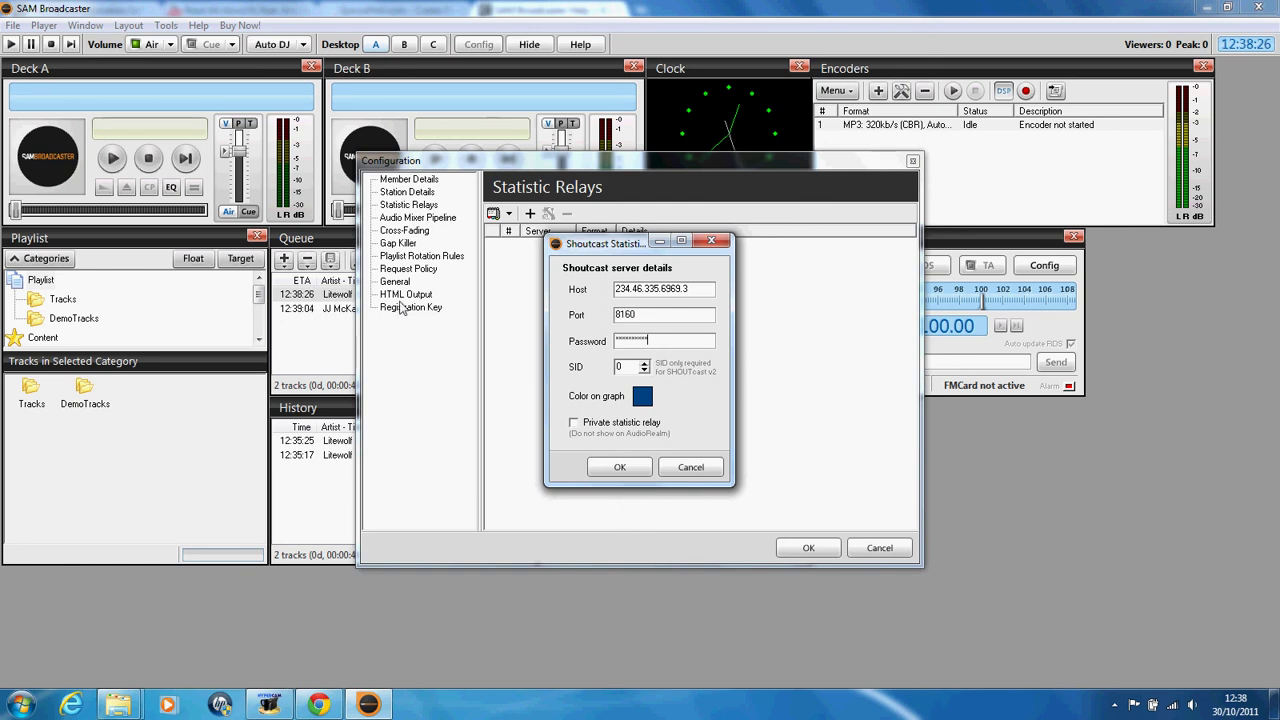
{"action": "left_click", "coordinate": [645, 363]}
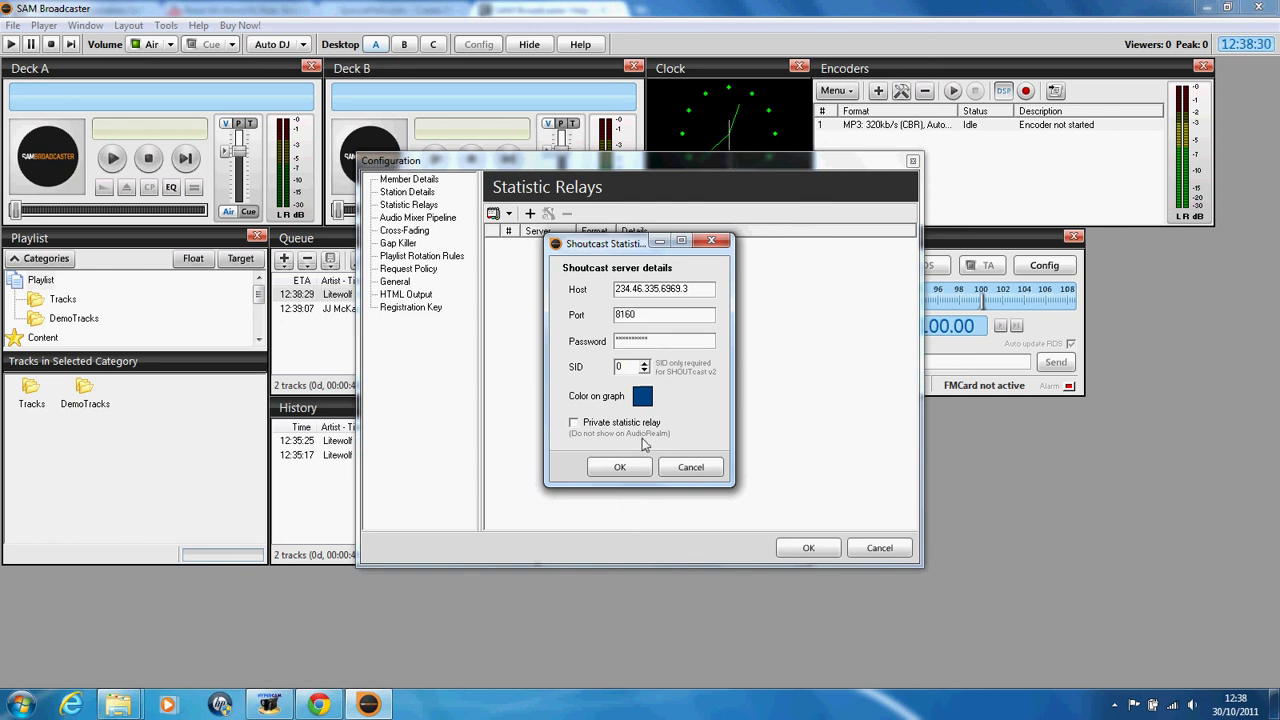
Step: Set the graph colour to magenta, keep the relay public, and save it
{"action": "left_click", "coordinate": [642, 396]}
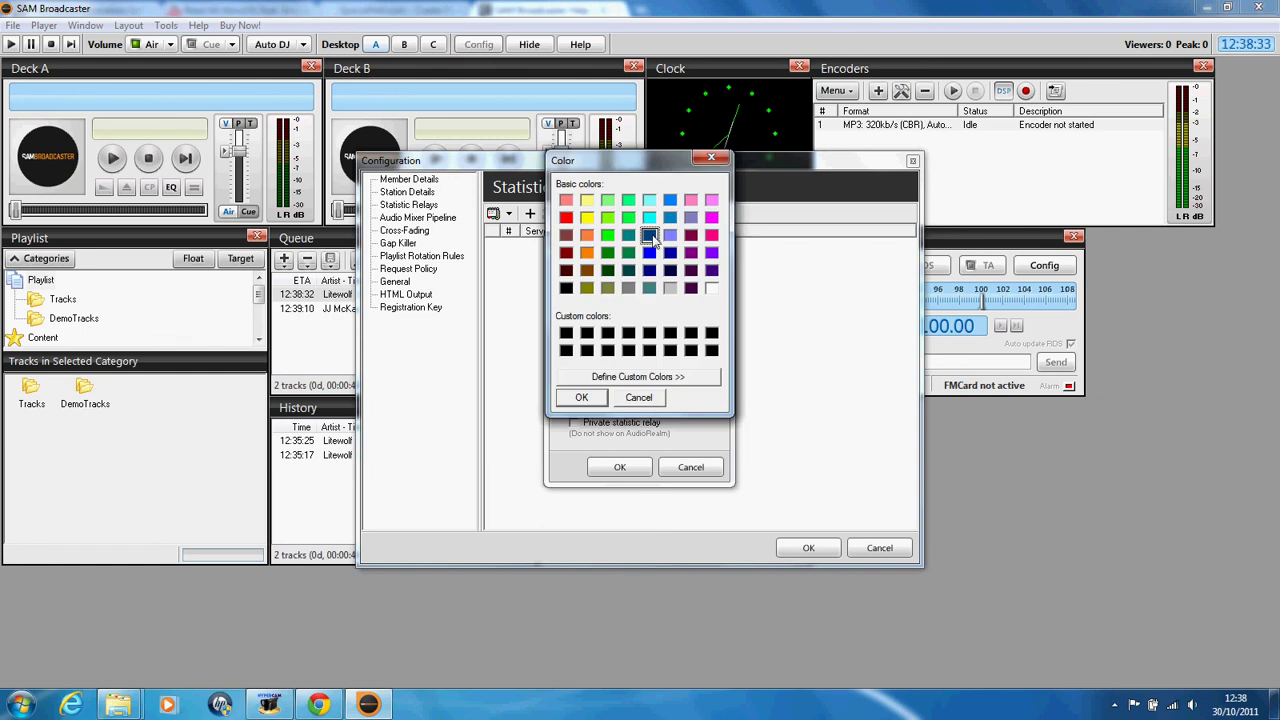
{"action": "left_click", "coordinate": [711, 235]}
{"action": "left_click", "coordinate": [581, 397]}
{"action": "left_click", "coordinate": [574, 423]}
{"action": "left_click", "coordinate": [620, 423]}
{"action": "left_click", "coordinate": [619, 469]}
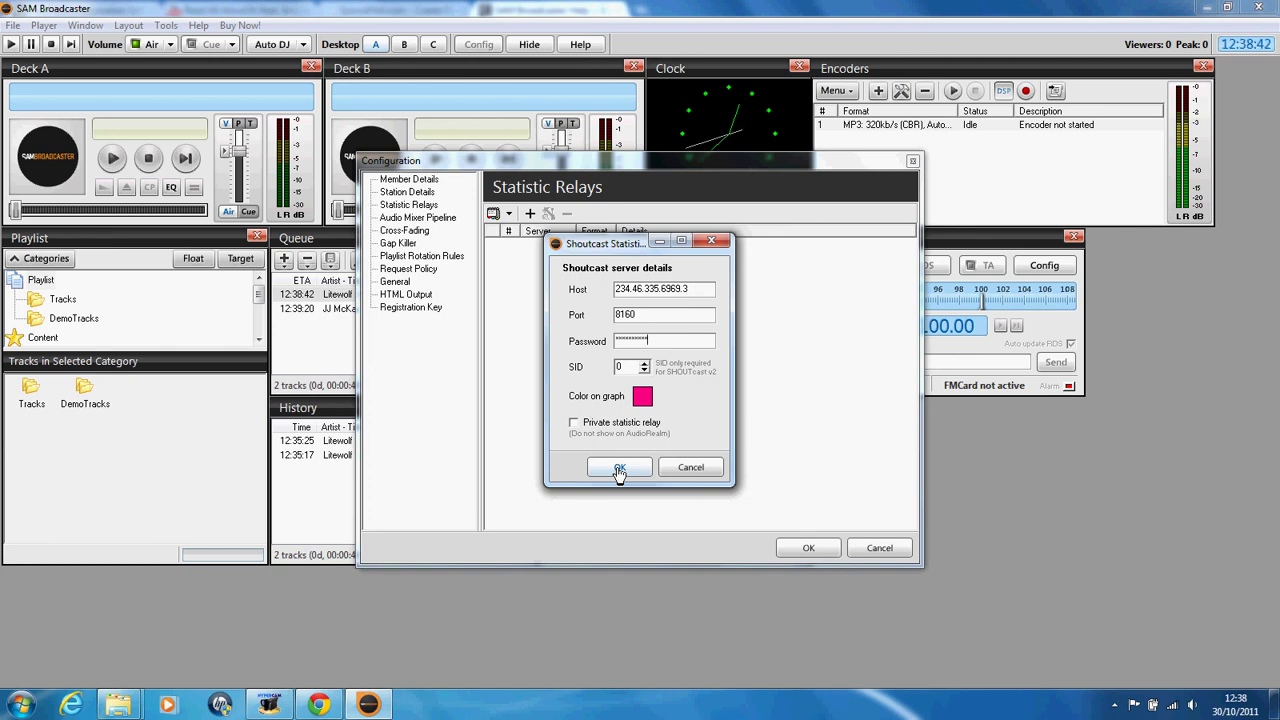
{"action": "left_click", "coordinate": [590, 247]}
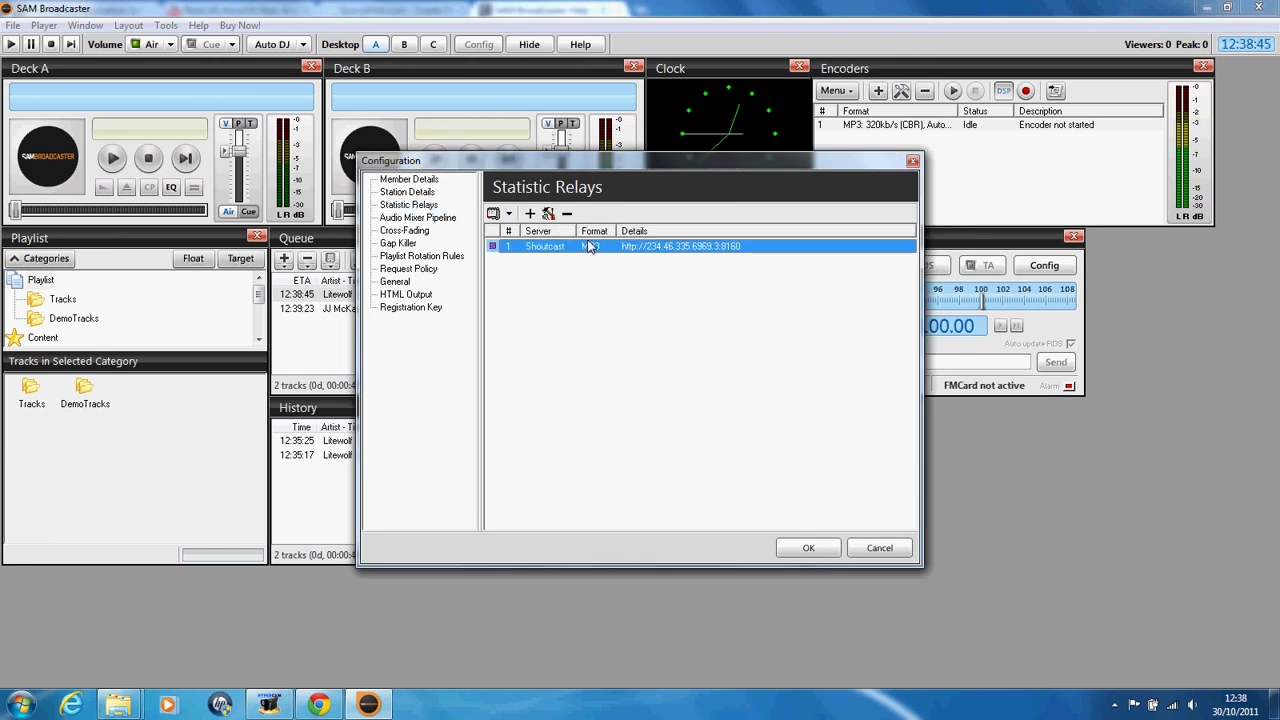
Step: Recheck the relay's settings unchanged and save the station configuration
{"action": "left_click", "coordinate": [548, 214]}
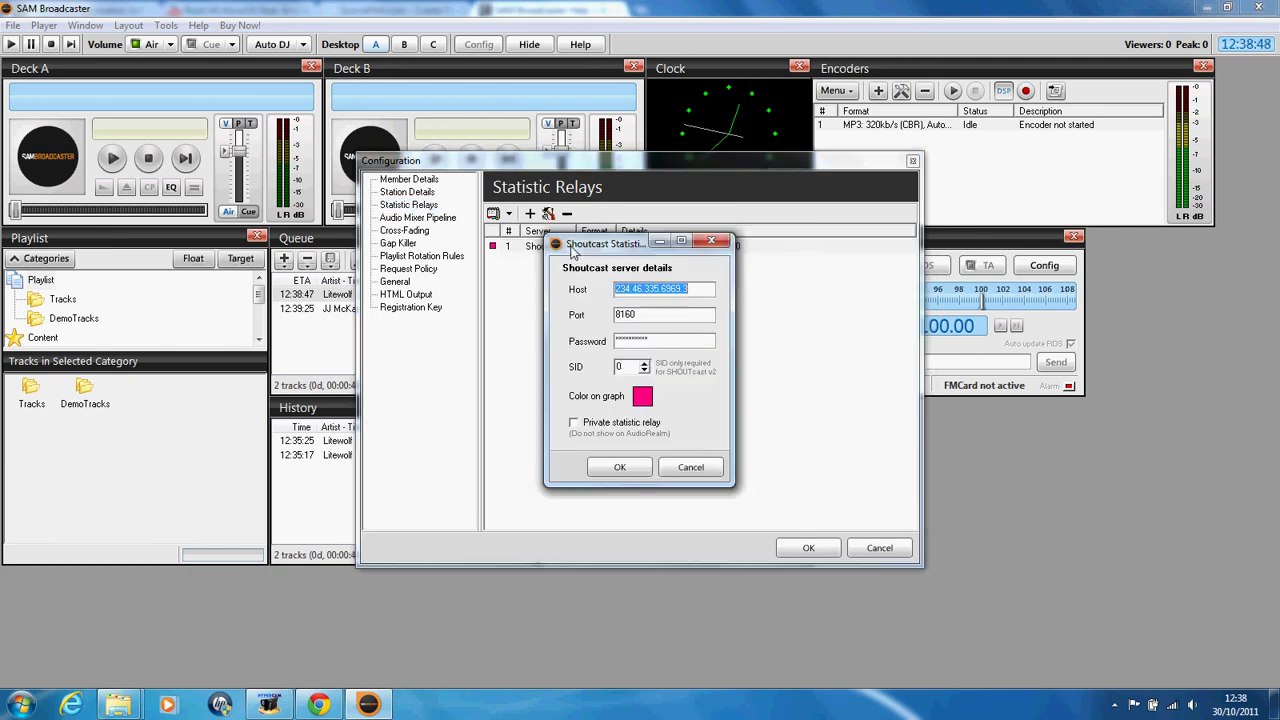
{"action": "left_click", "coordinate": [711, 240]}
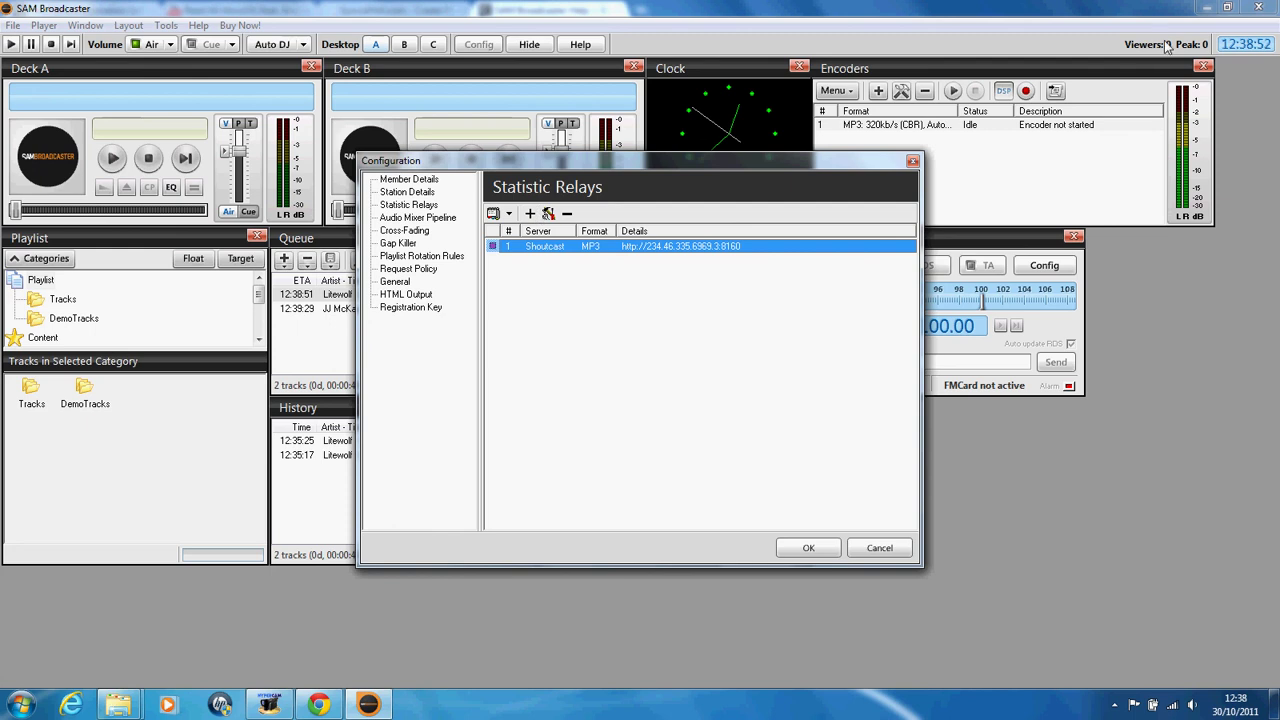
{"action": "left_click", "coordinate": [909, 161]}
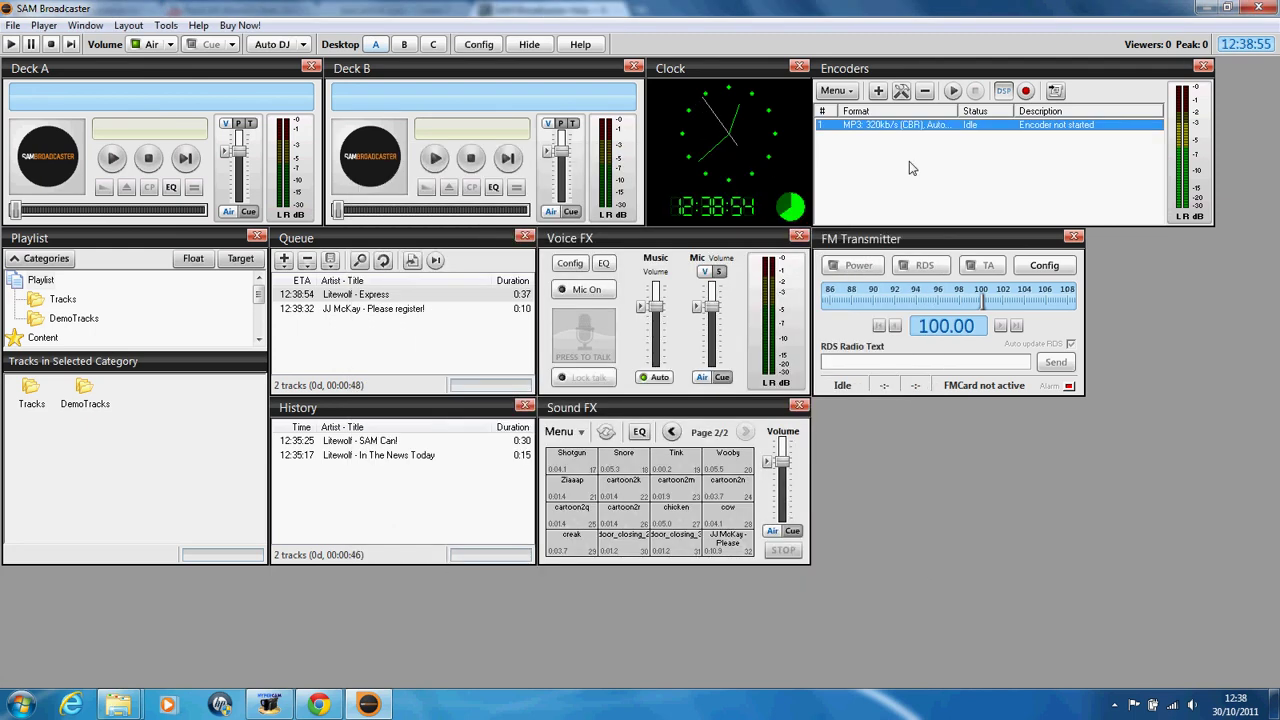
Step: Close SAM Broadcaster and both SAMBC program folder windows
{"action": "left_click", "coordinate": [1228, 7]}
{"action": "left_click", "coordinate": [810, 12]}
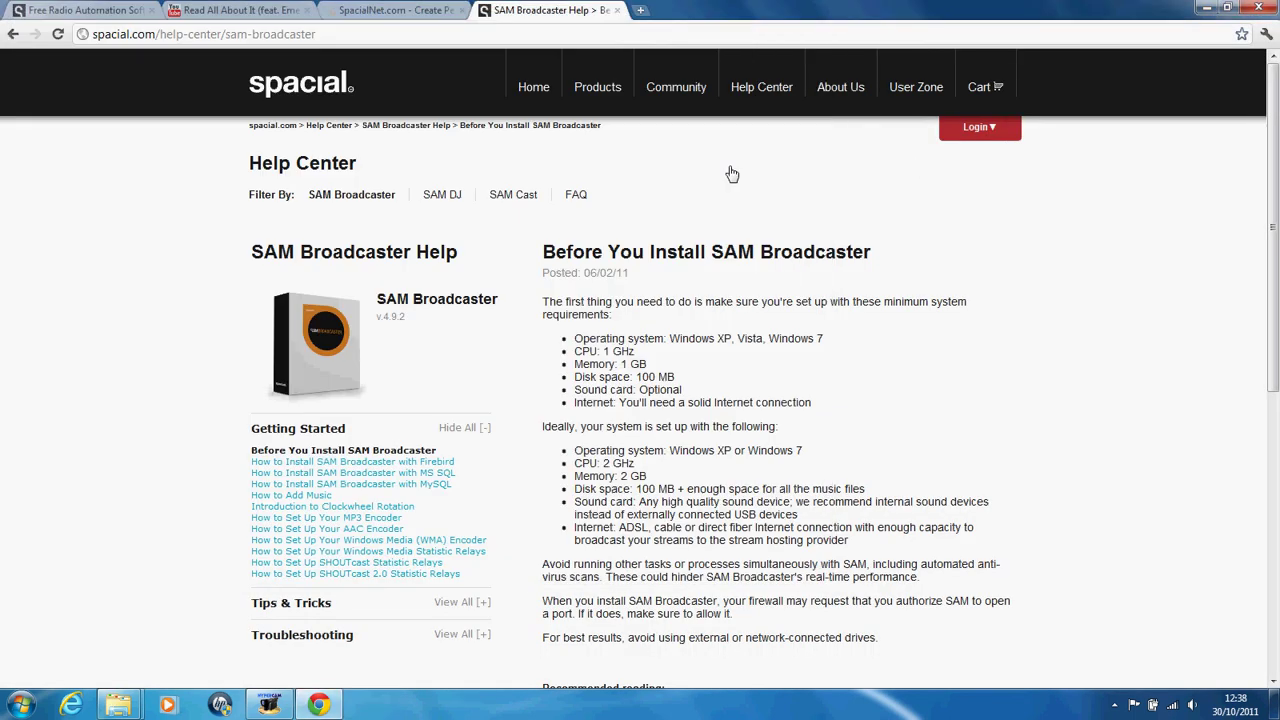
{"action": "mouse_move", "coordinate": [118, 705]}
{"action": "left_click", "coordinate": [180, 600]}
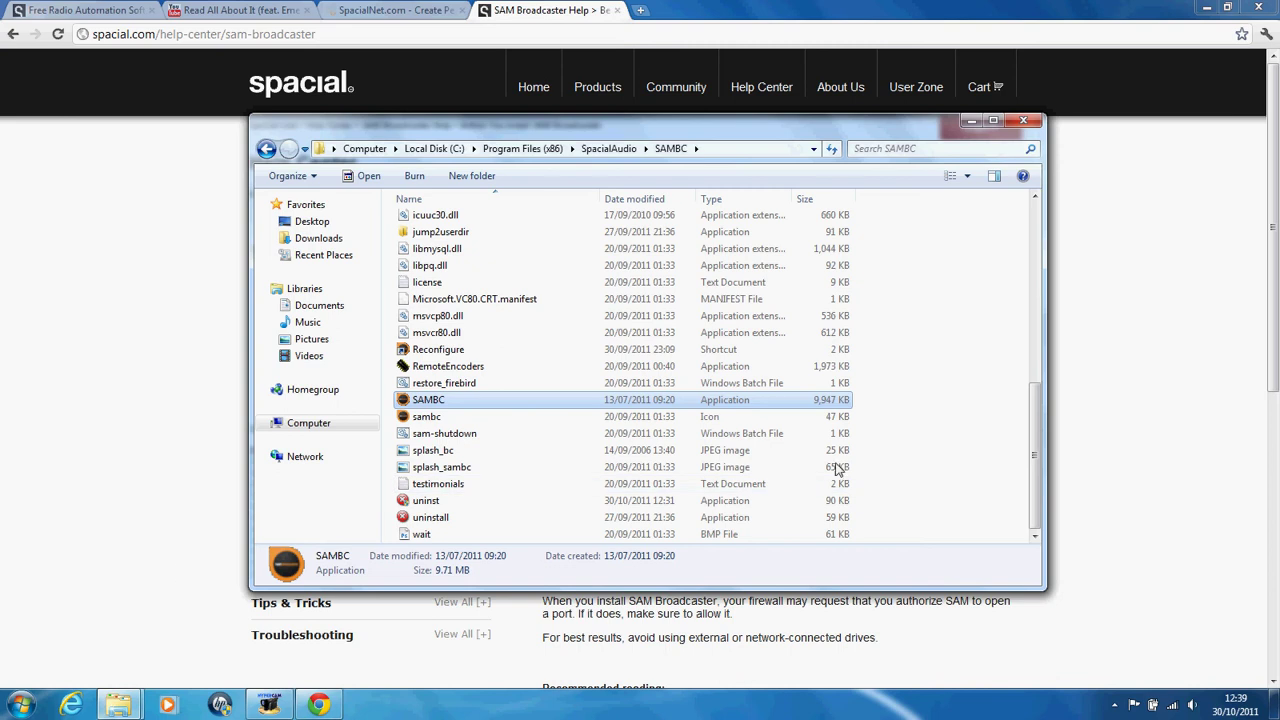
{"action": "left_click", "coordinate": [1022, 120]}
{"action": "left_click", "coordinate": [1043, 147]}
Step: Open the Games folder and the Computer window from the Start menu
{"action": "left_click", "coordinate": [20, 705]}
{"action": "left_click", "coordinate": [260, 467]}
{"action": "left_click", "coordinate": [20, 705]}
{"action": "left_click", "coordinate": [282, 496]}
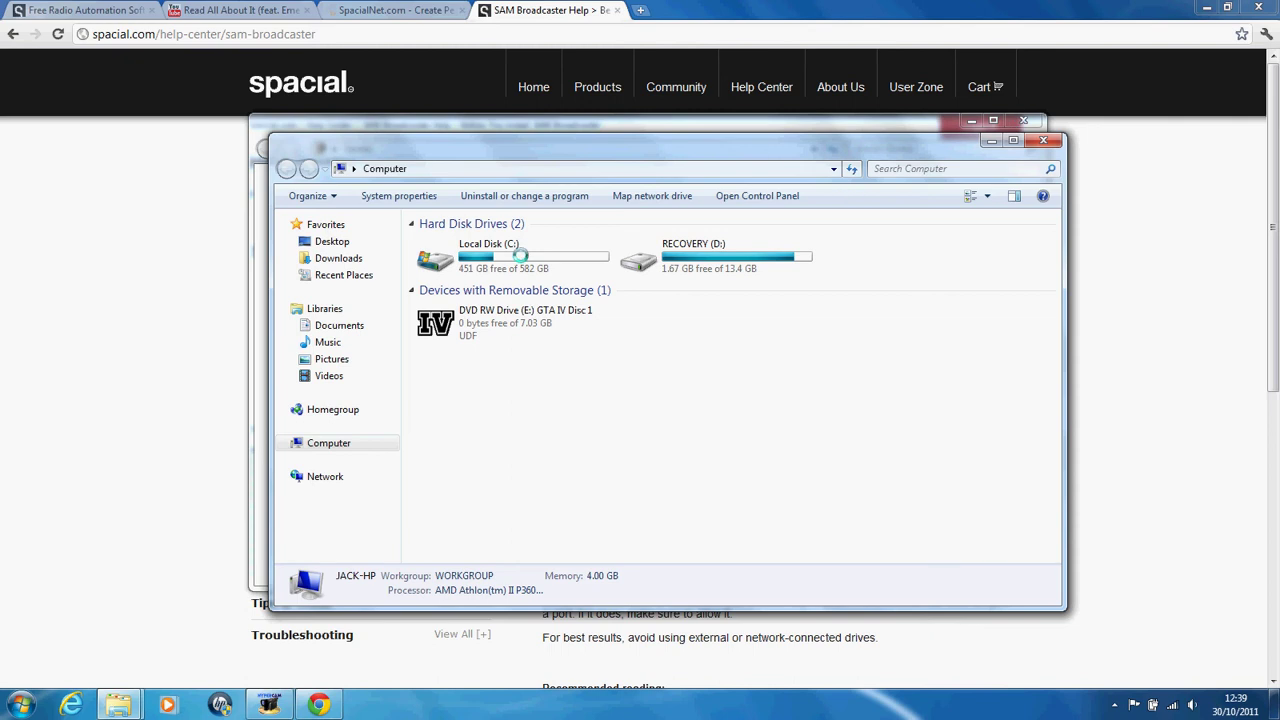
{"action": "left_click", "coordinate": [241, 396]}
{"action": "mouse_move", "coordinate": [118, 705]}
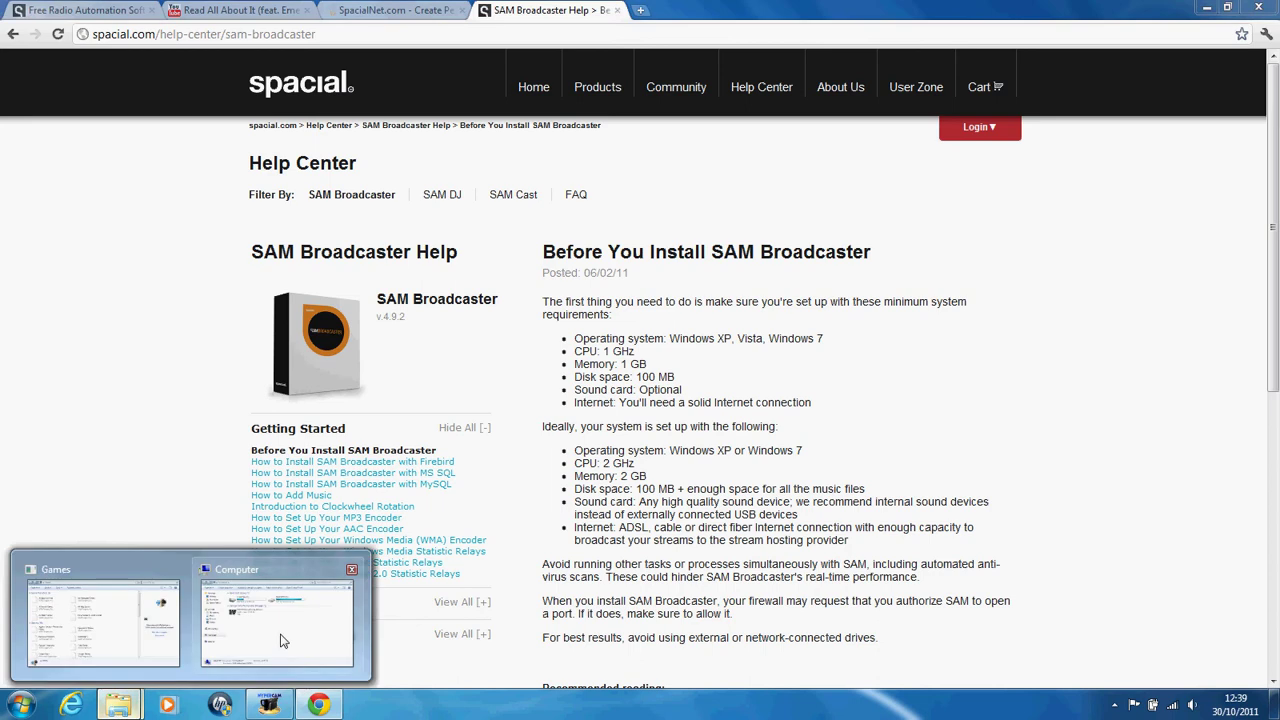
{"action": "left_click", "coordinate": [277, 622]}
Step: Go to Local Disk (C:) > Users > Jack, permanently granting access to the Jack folder
{"action": "double_click", "coordinate": [490, 258]}
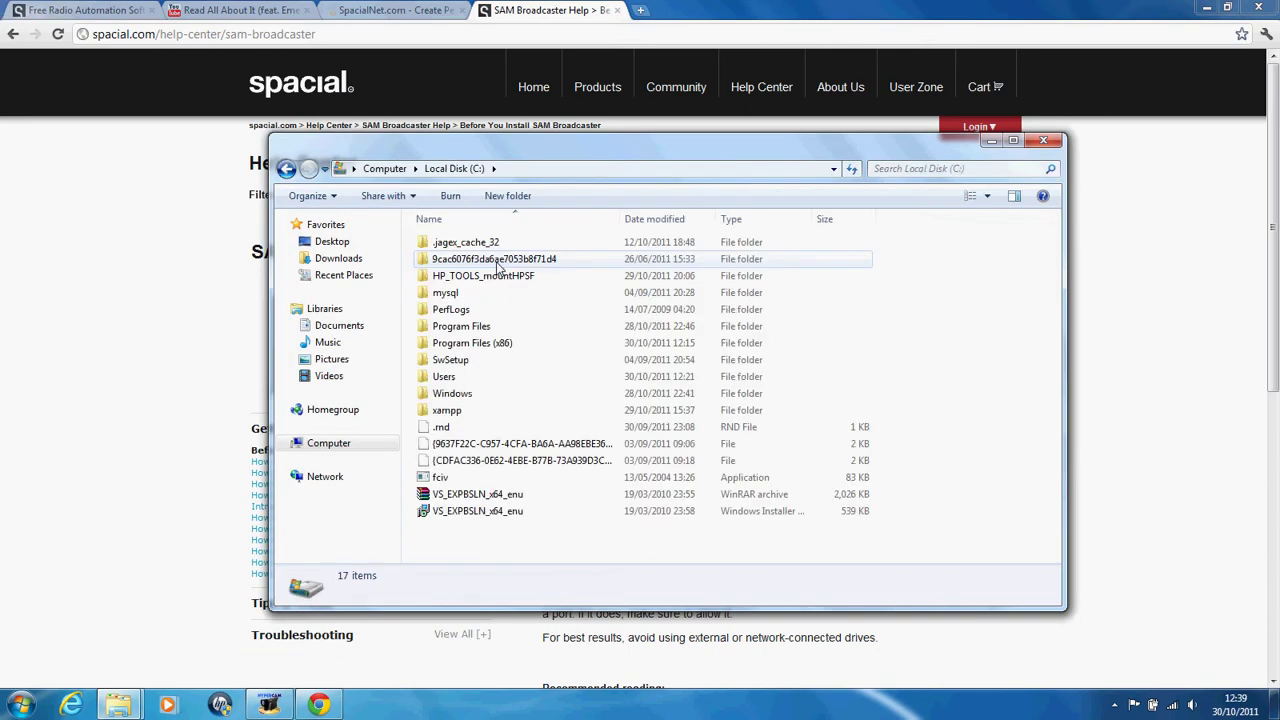
{"action": "double_click", "coordinate": [485, 376]}
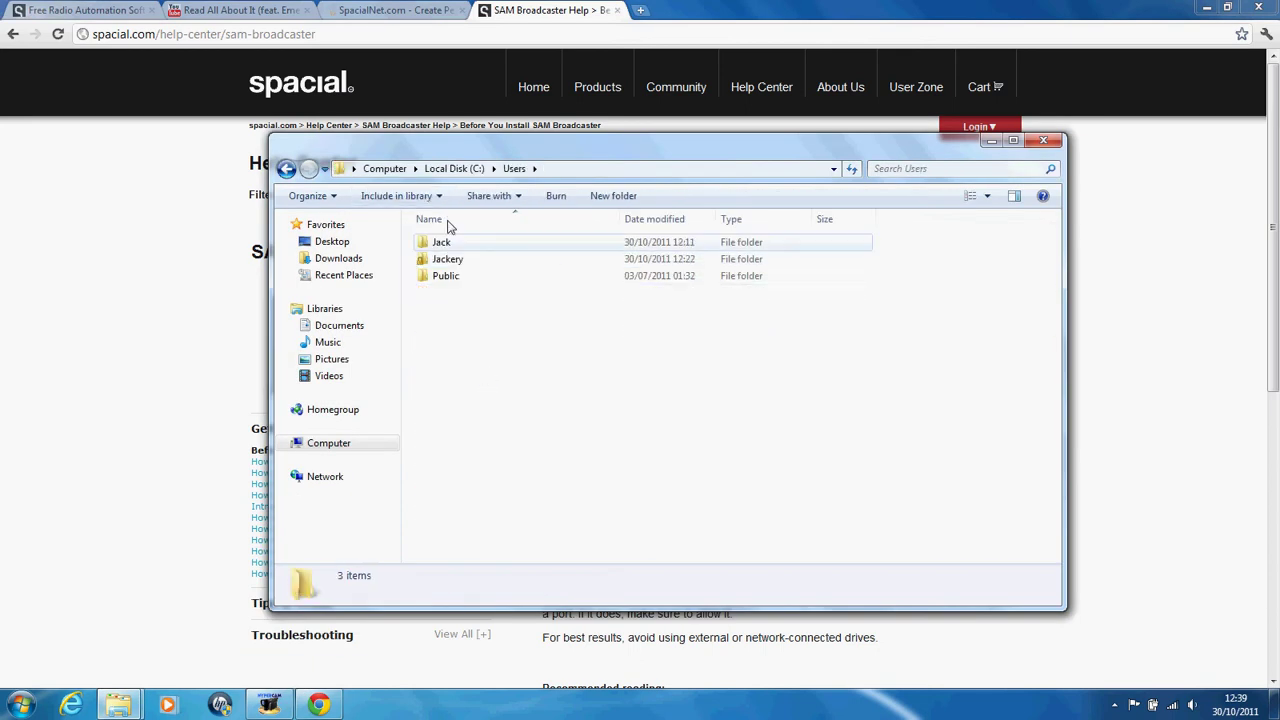
{"action": "left_click", "coordinate": [450, 260]}
{"action": "double_click", "coordinate": [445, 245]}
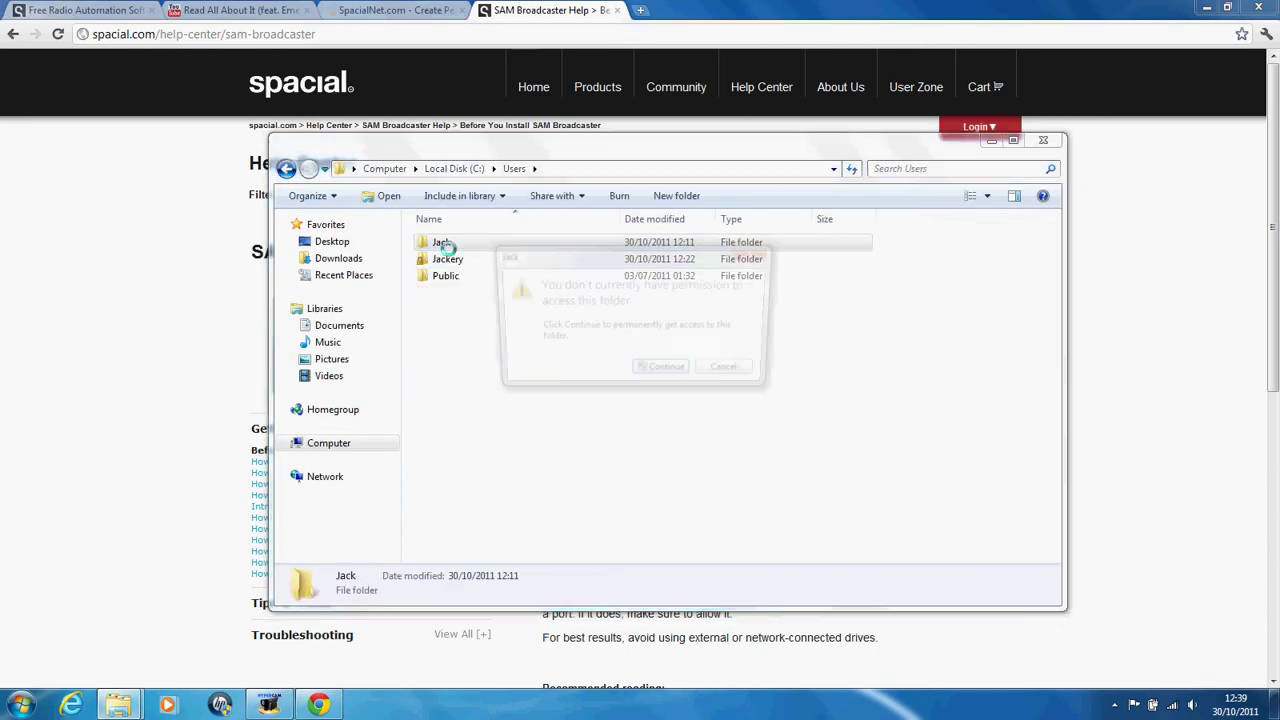
{"action": "left_click", "coordinate": [660, 384]}
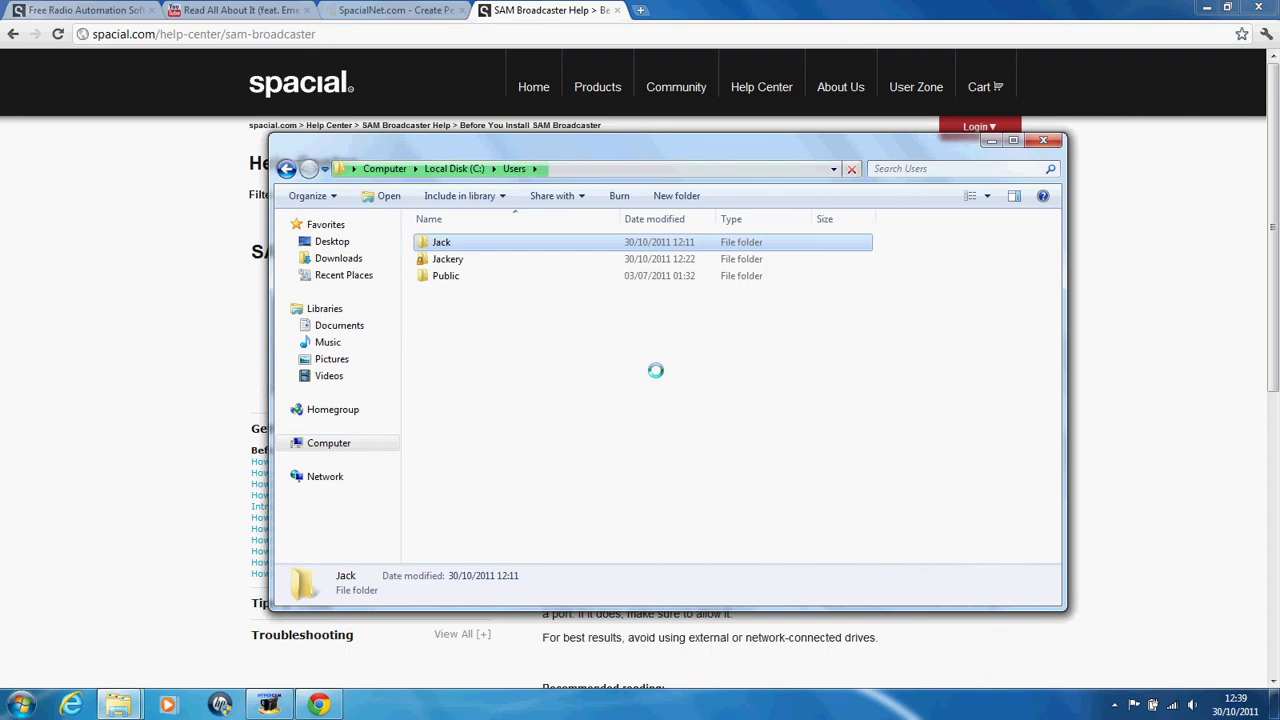
Step: Dismiss the Games window's update options dialog to return to Users
{"action": "mouse_move", "coordinate": [118, 705]}
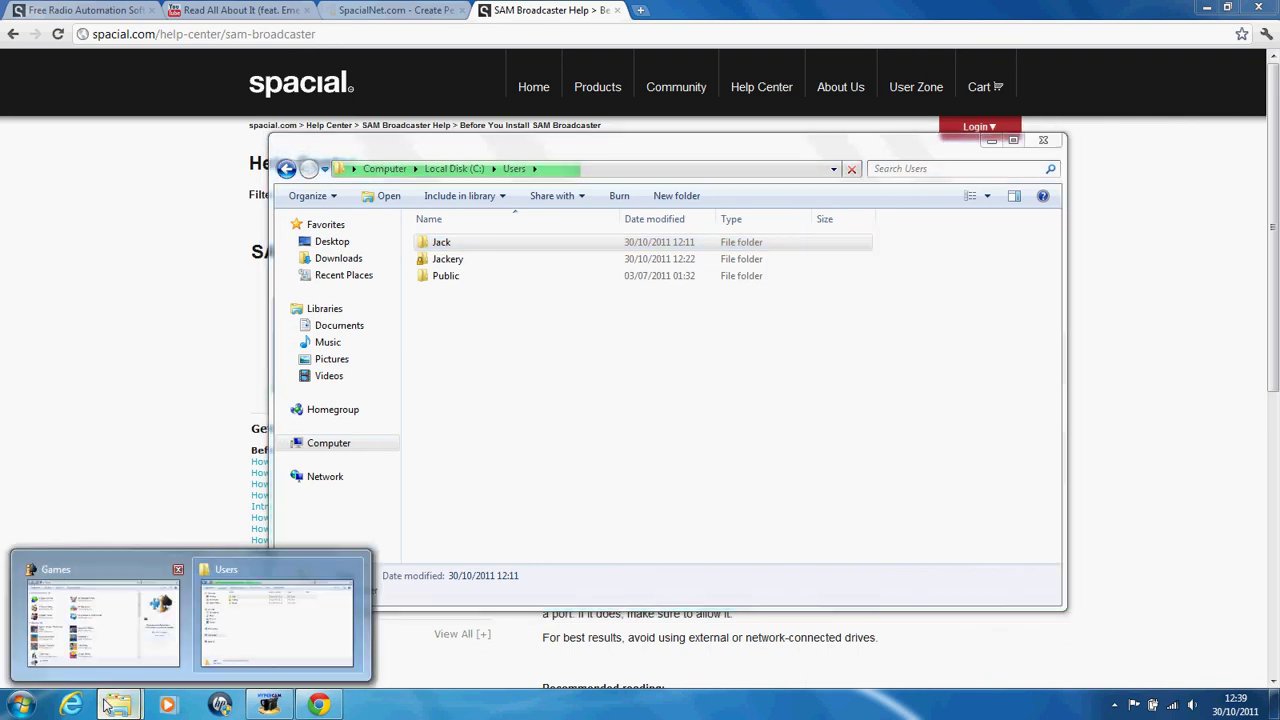
{"action": "left_click", "coordinate": [120, 610]}
{"action": "left_click", "coordinate": [775, 220]}
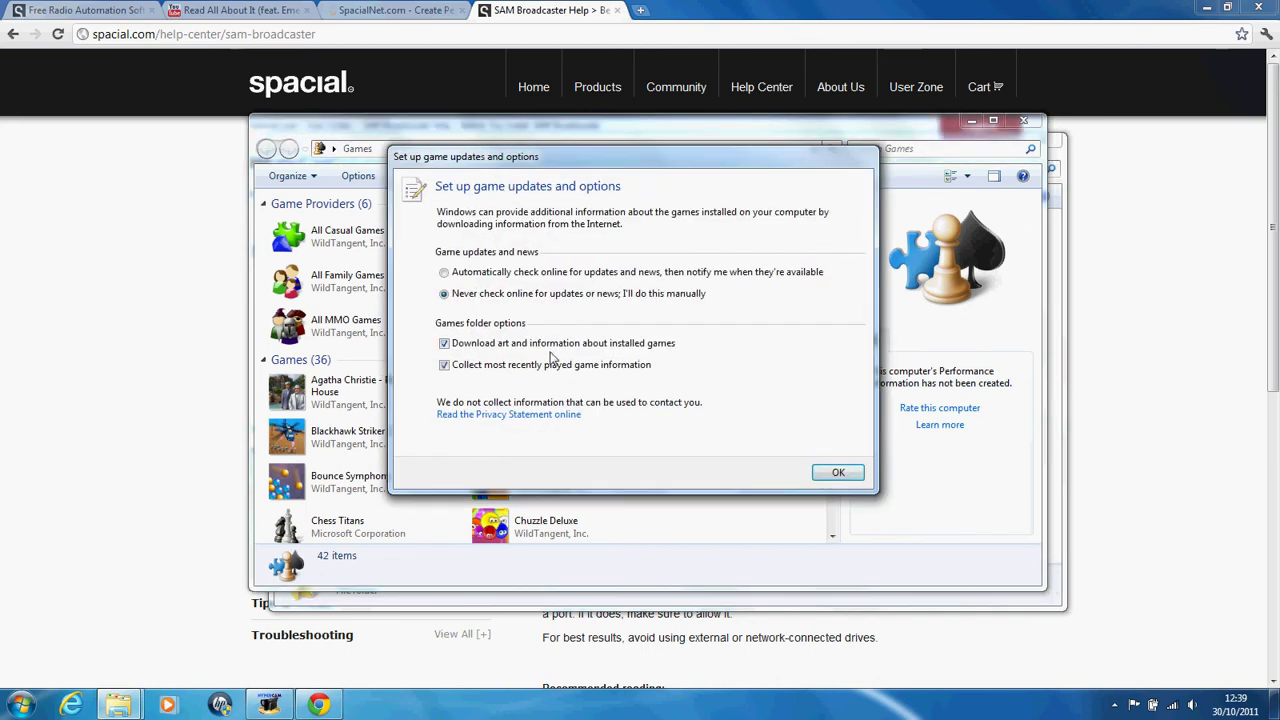
{"action": "left_click", "coordinate": [838, 472]}
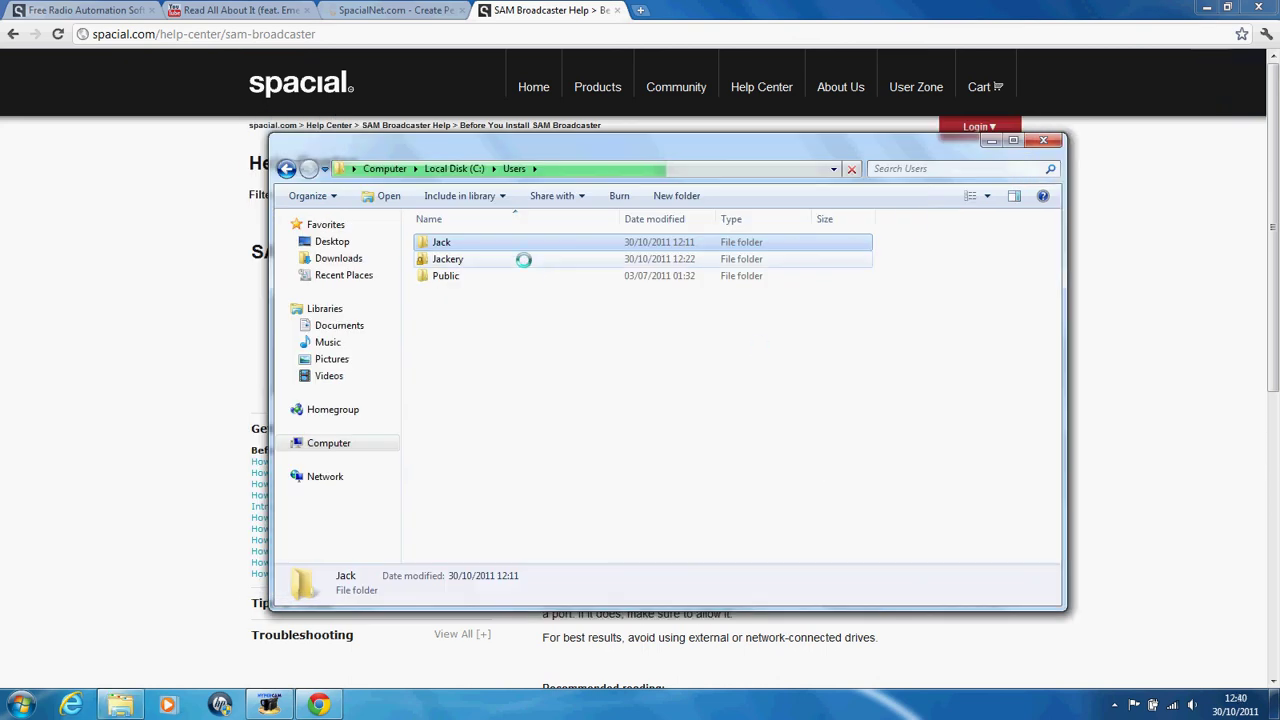
Step: On SpacialNet's order form, choose SHOUTcast at 128 kb/s with 250 maximum concurrent viewers
{"action": "left_click", "coordinate": [397, 10]}
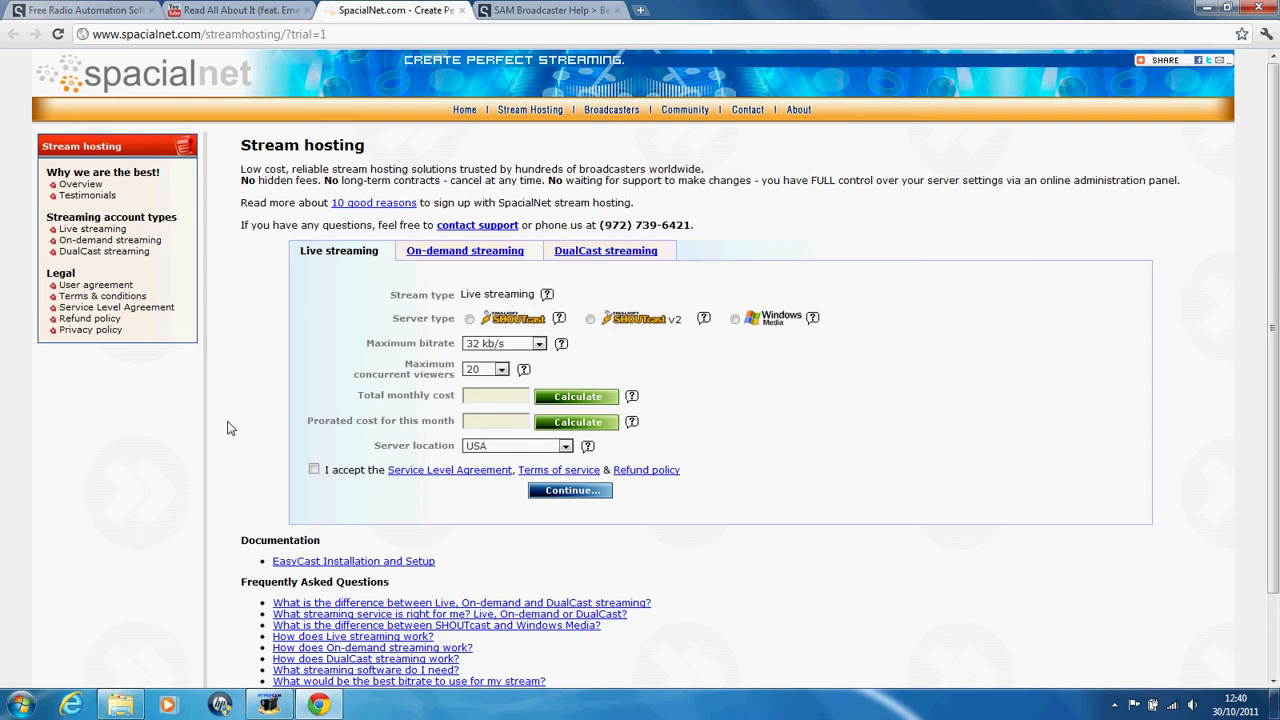
{"action": "left_click", "coordinate": [470, 319]}
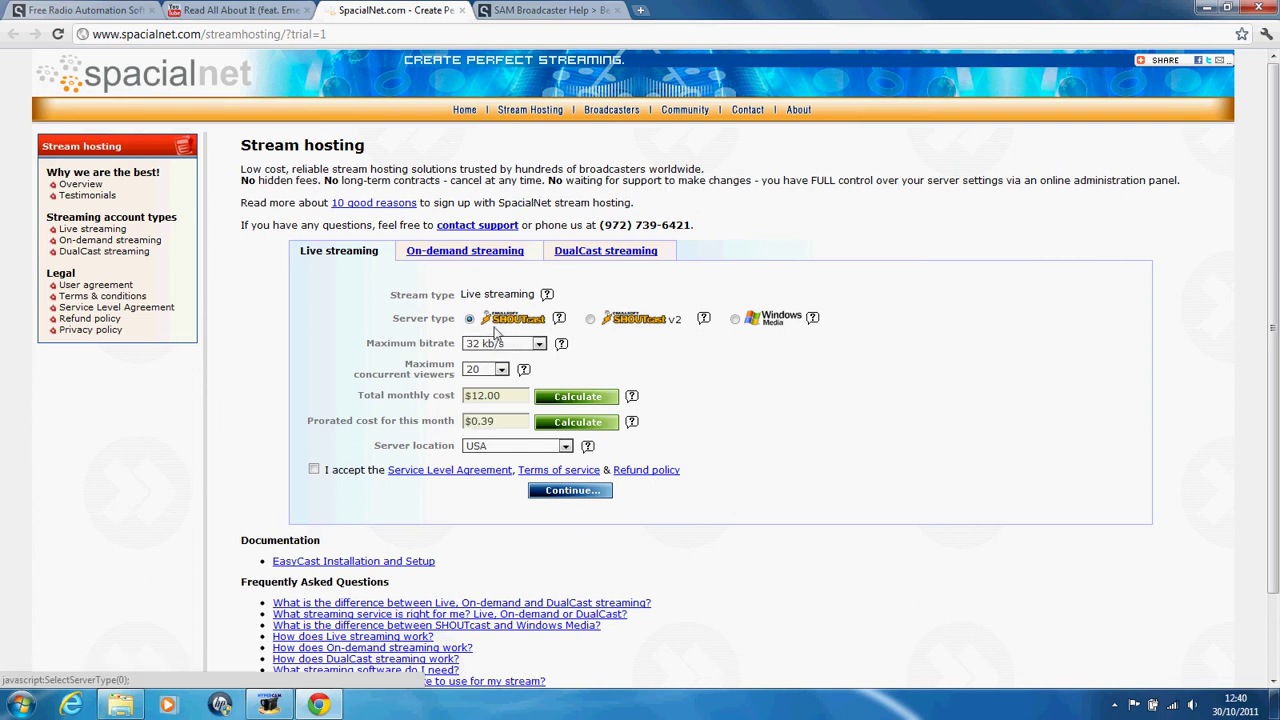
{"action": "left_click", "coordinate": [505, 343]}
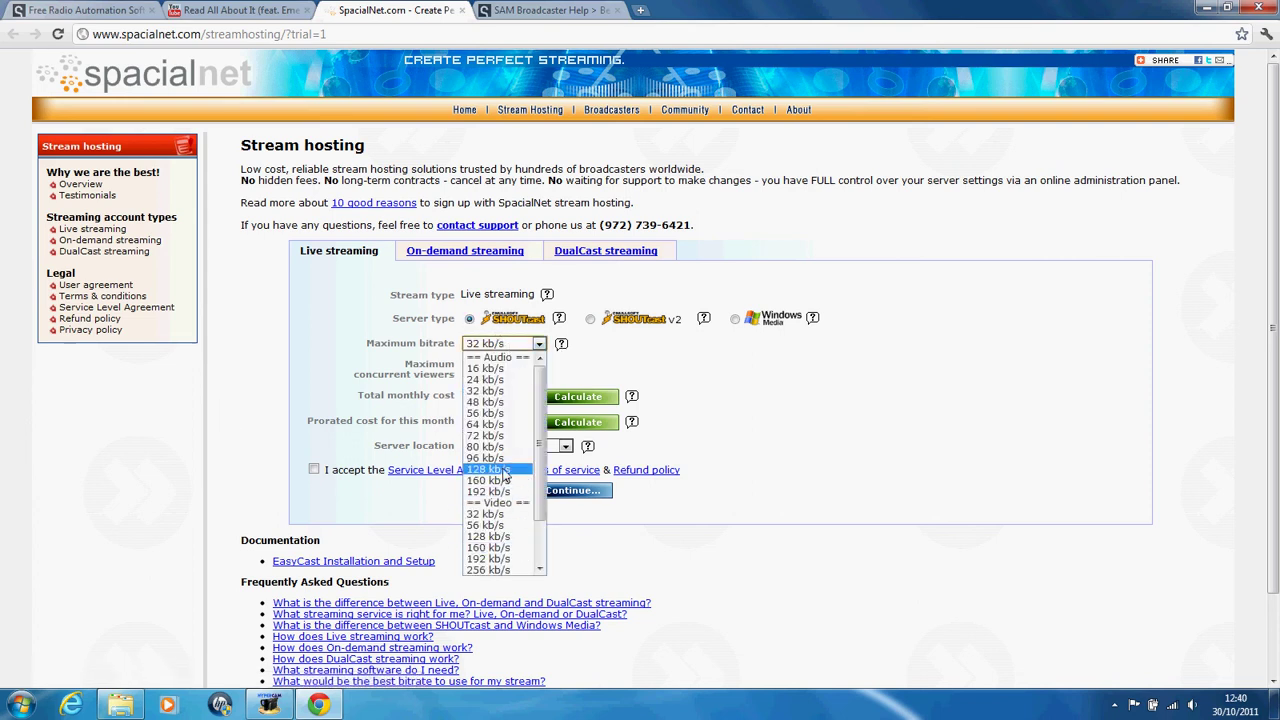
{"action": "left_click", "coordinate": [502, 469]}
{"action": "left_click", "coordinate": [490, 369]}
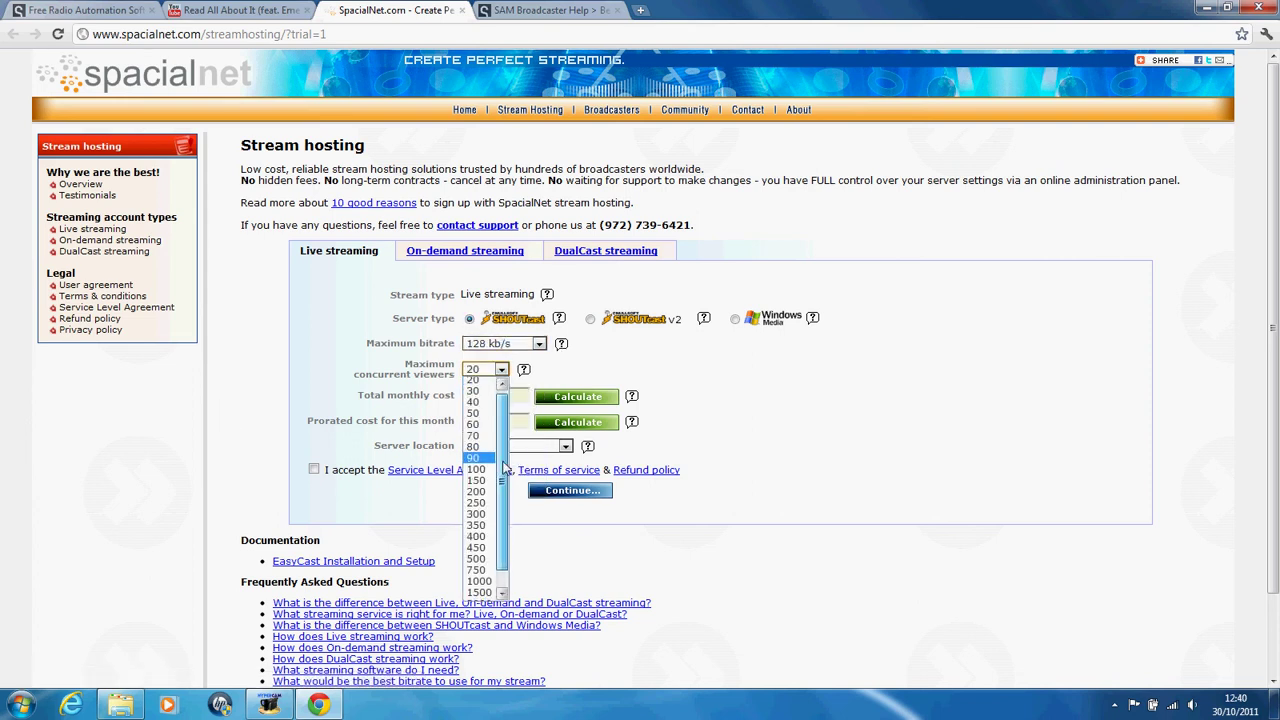
{"action": "left_click", "coordinate": [477, 505]}
{"action": "left_click", "coordinate": [708, 386]}
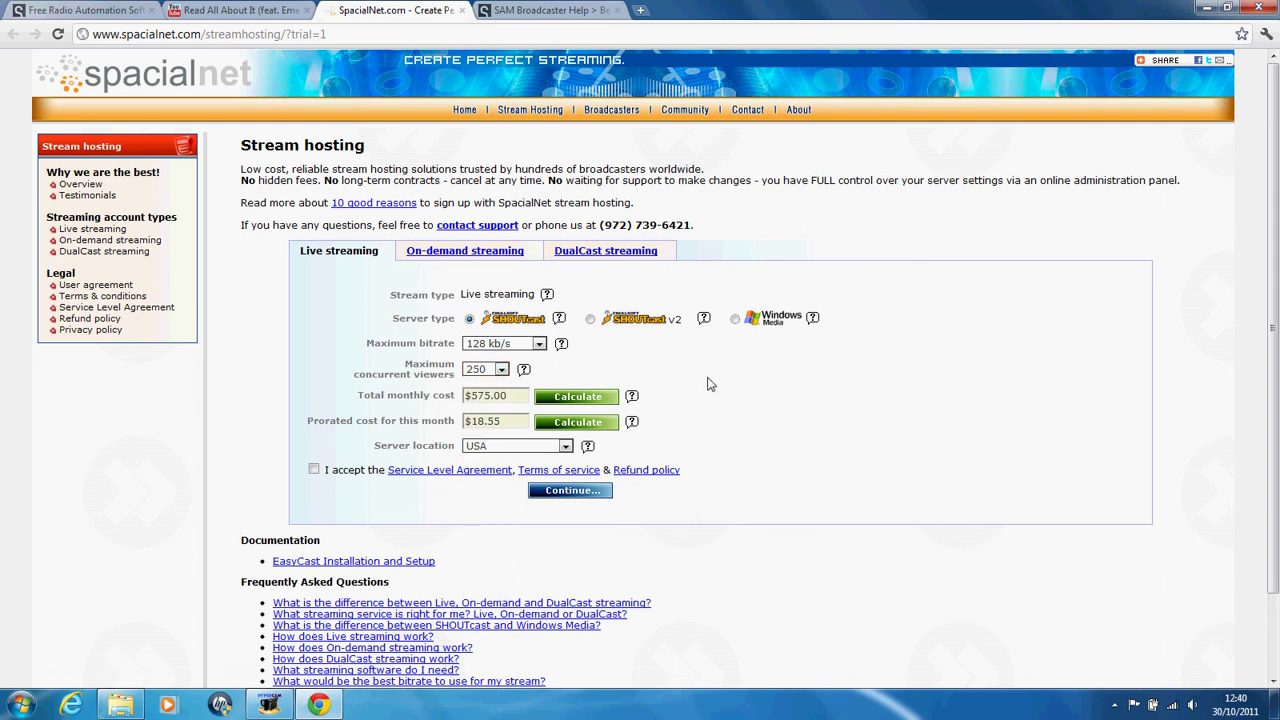
Step: Try Europe, then set the server location to USA, Central and accept the terms
{"action": "left_click", "coordinate": [565, 446]}
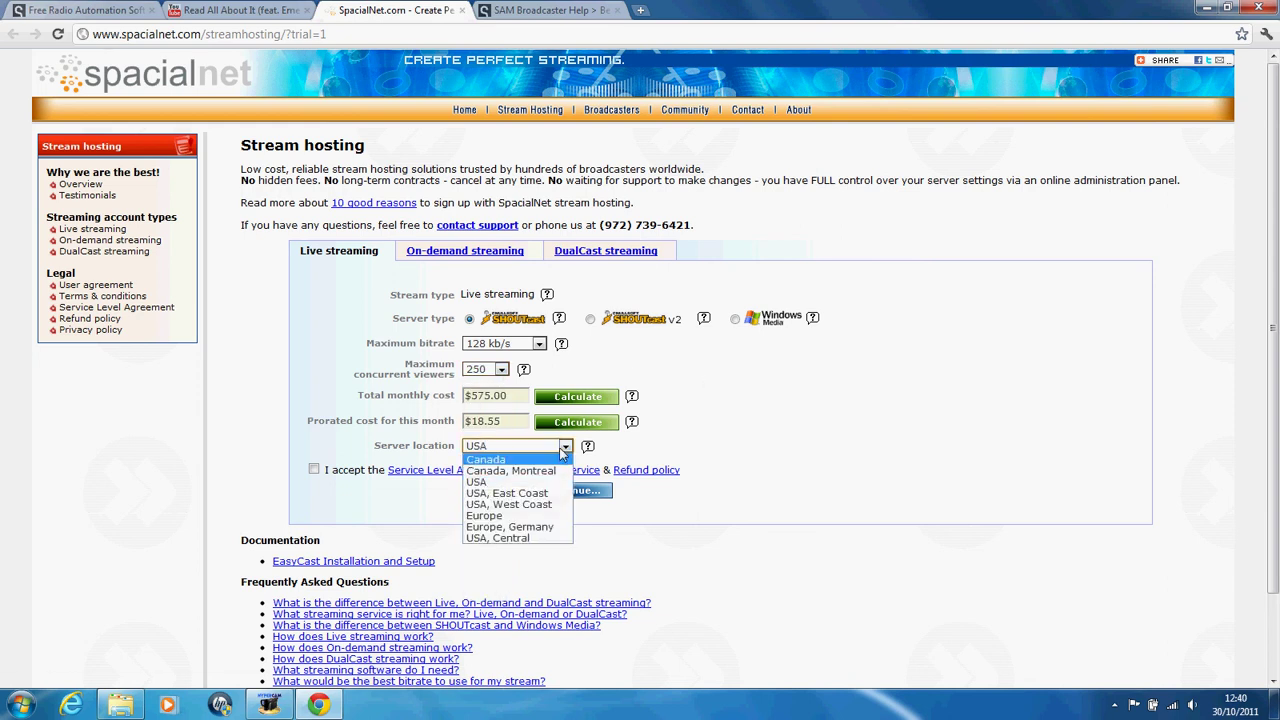
{"action": "left_click", "coordinate": [558, 516]}
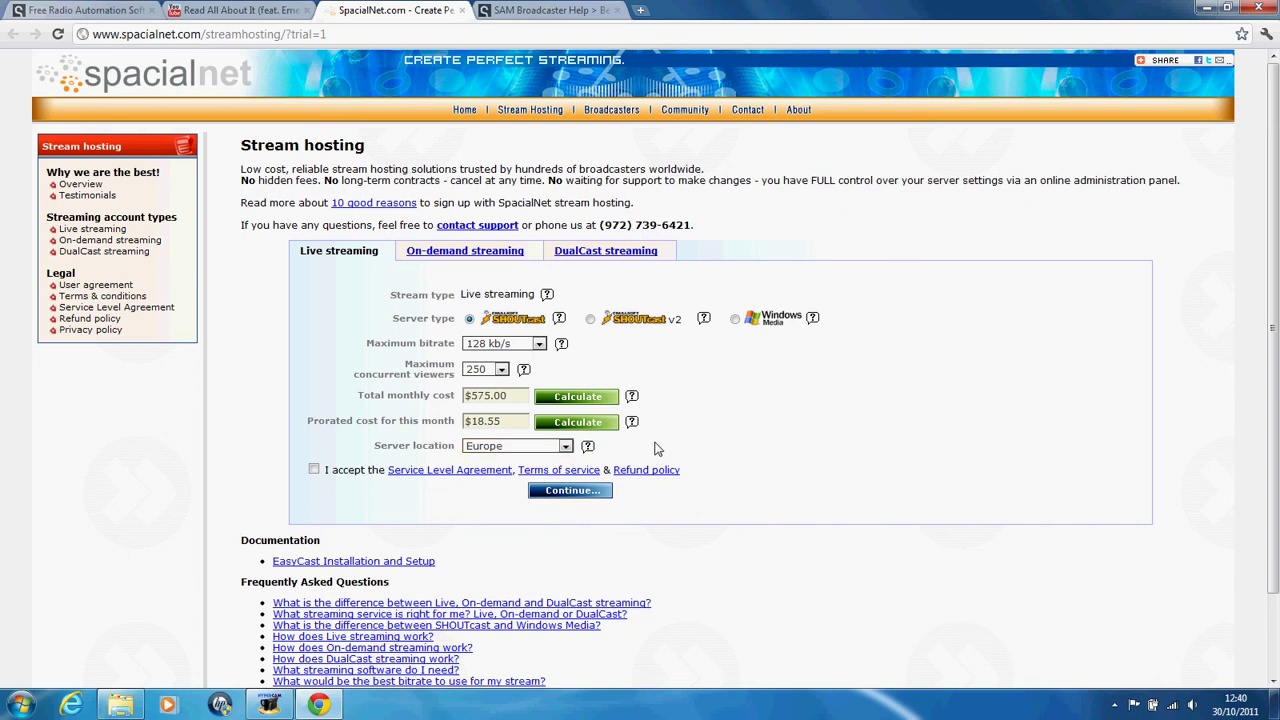
{"action": "left_click", "coordinate": [540, 446]}
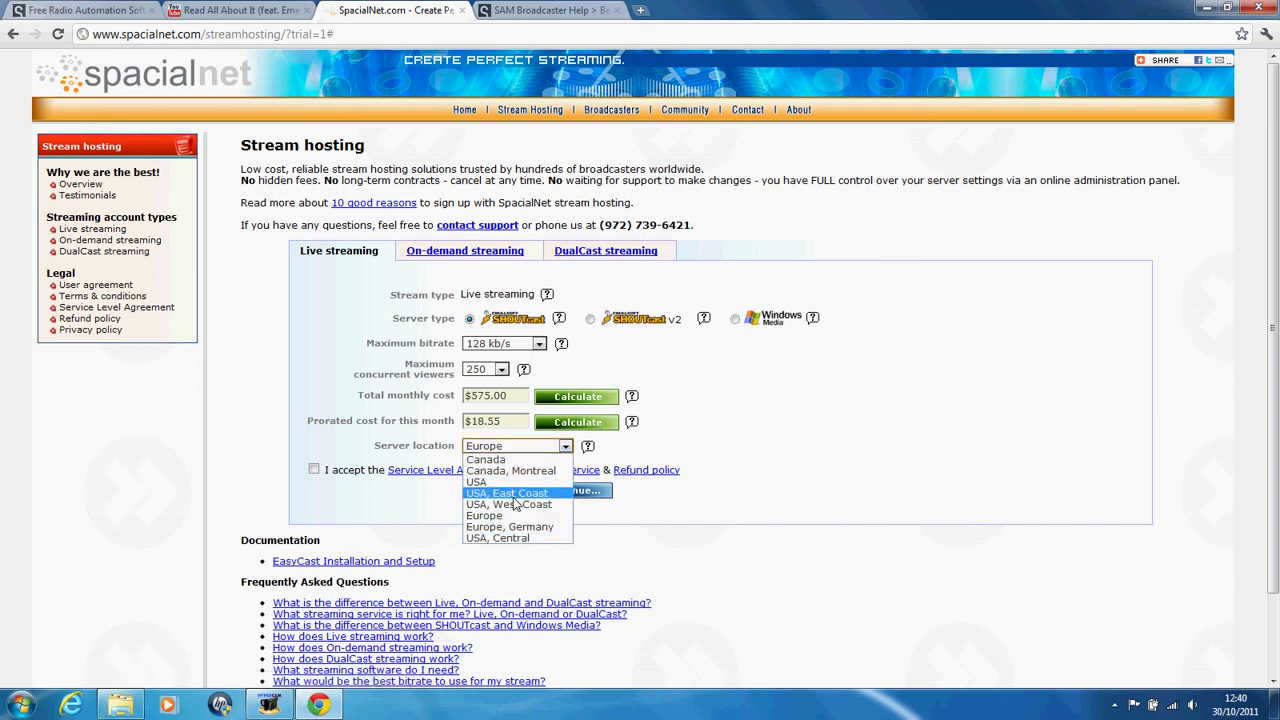
{"action": "left_click", "coordinate": [502, 537]}
{"action": "left_click", "coordinate": [314, 470]}
Step: Read the help popups for the $575.00 monthly total and $18.55 prorated cost
{"action": "left_click", "coordinate": [631, 396]}
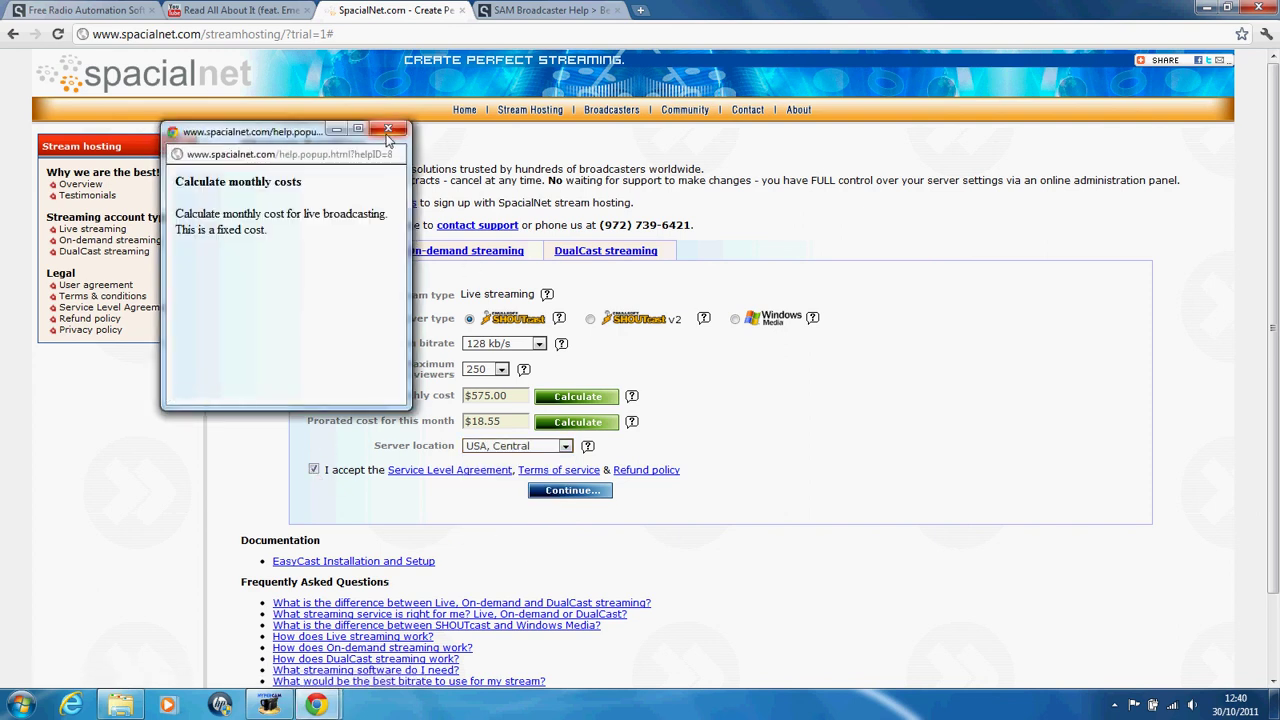
{"action": "left_click", "coordinate": [671, 366]}
{"action": "left_click", "coordinate": [631, 421]}
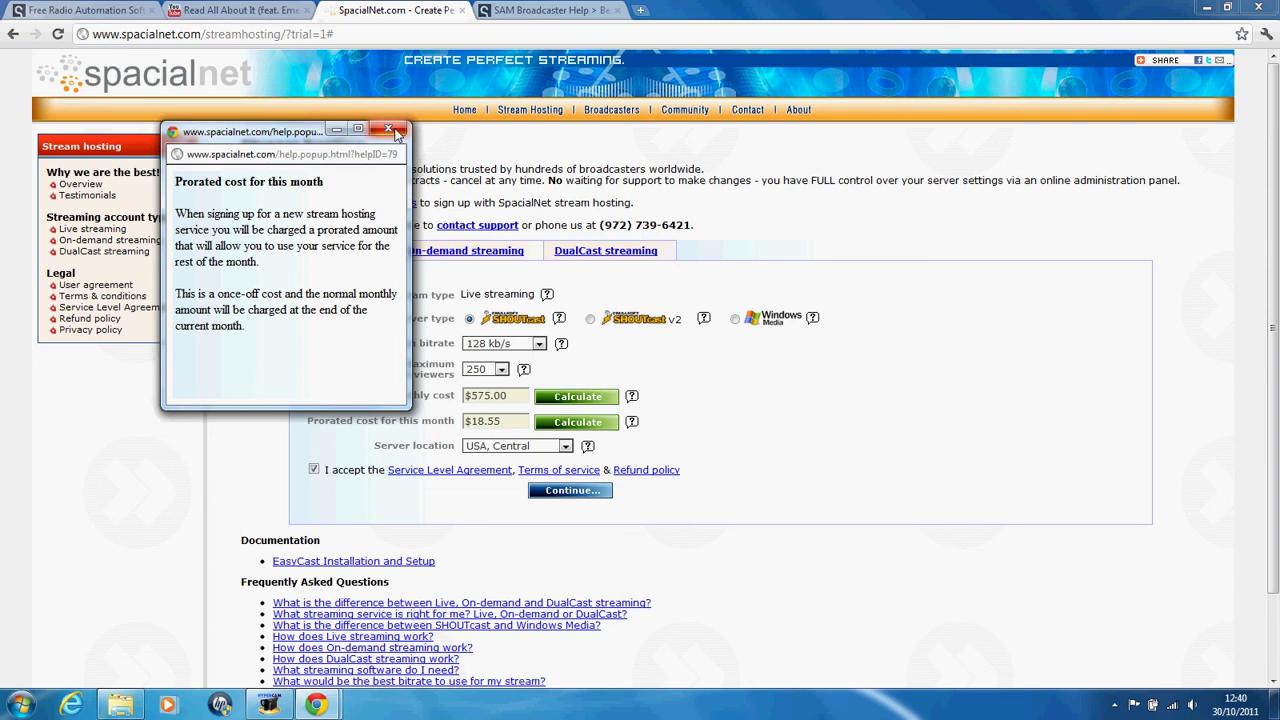
{"action": "left_click", "coordinate": [388, 128]}
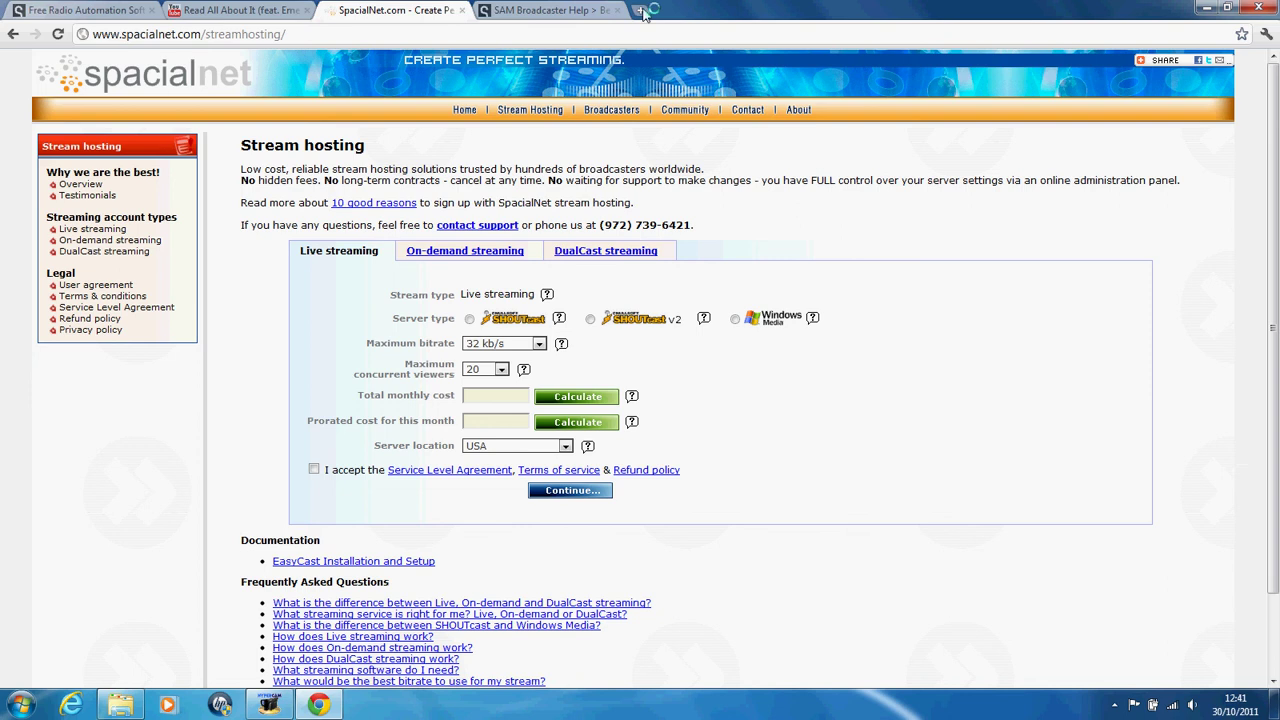
Step: Open simplexwebs.com's SHOUTcast hosting page, with chesc.co.uk entered in a second tab
{"action": "key", "text": "ctrl+t"}
{"action": "type", "text": "a"}
{"action": "key", "text": "BackSpace"}
{"action": "type", "text": "simplexwebs.com"}
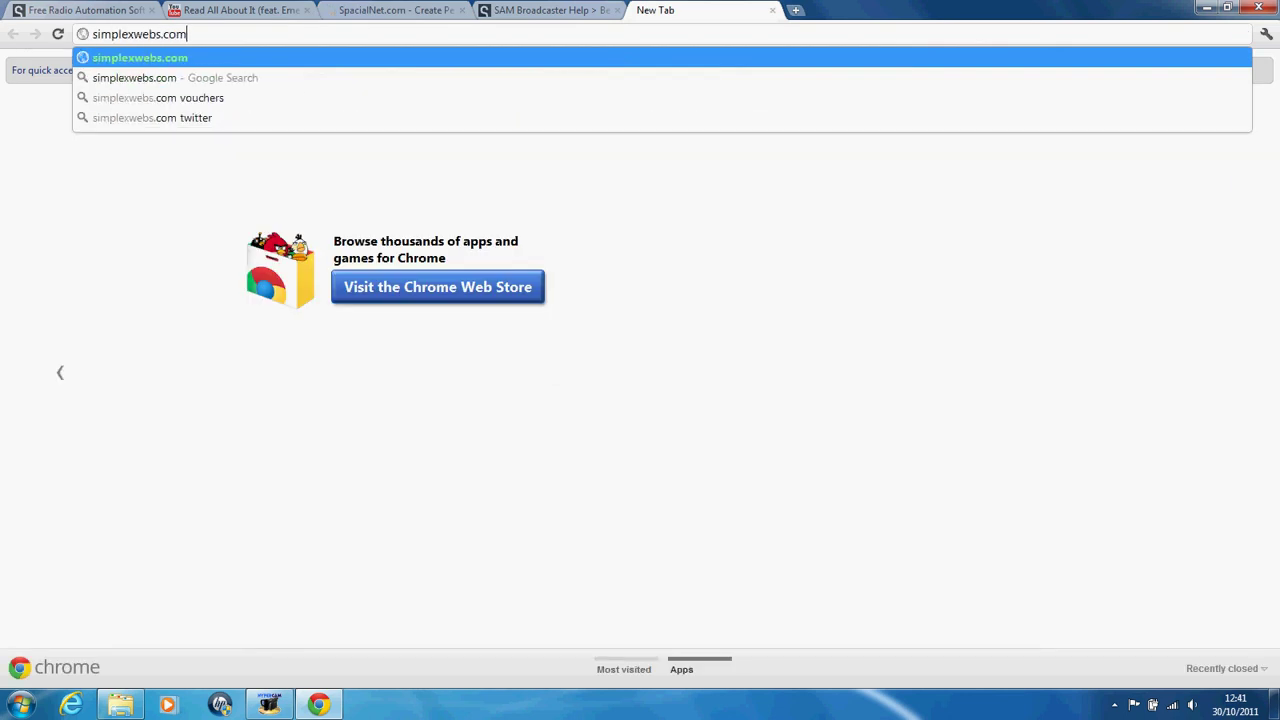
{"action": "key", "text": "Return"}
{"action": "key", "text": "ctrl+t"}
{"action": "type", "text": "chesc.co.uk"}
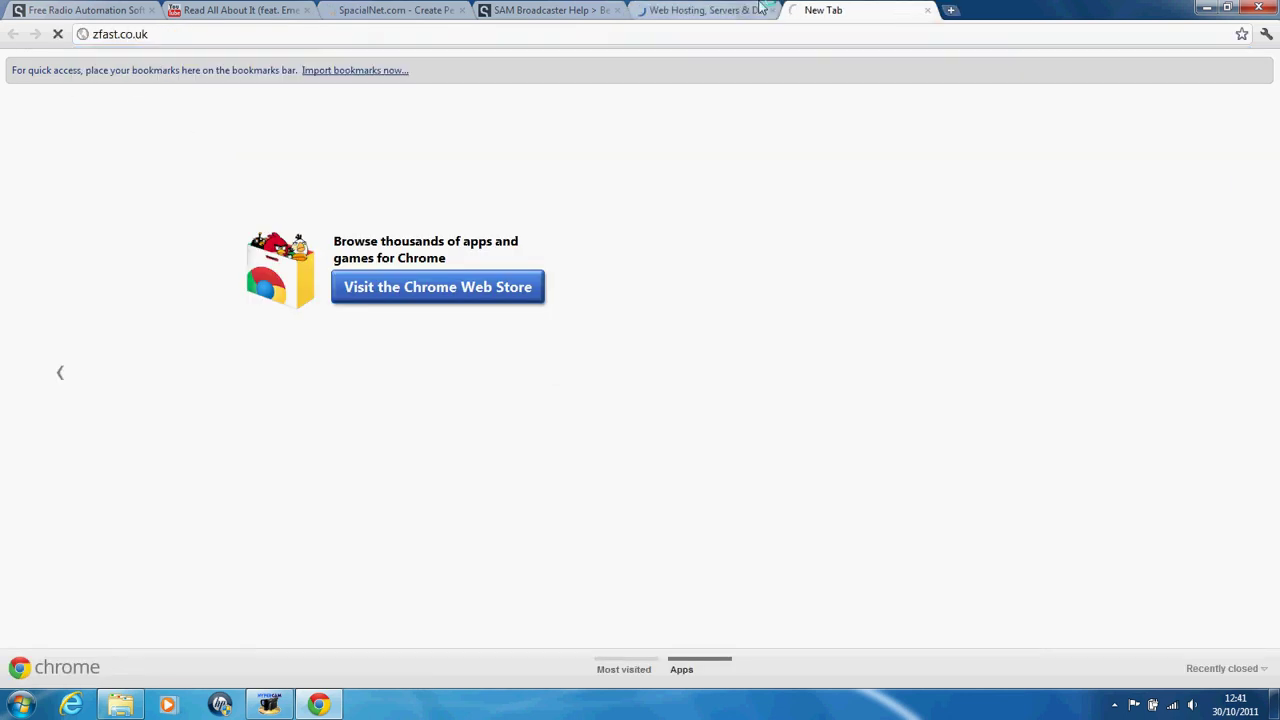
{"action": "left_click", "coordinate": [740, 8]}
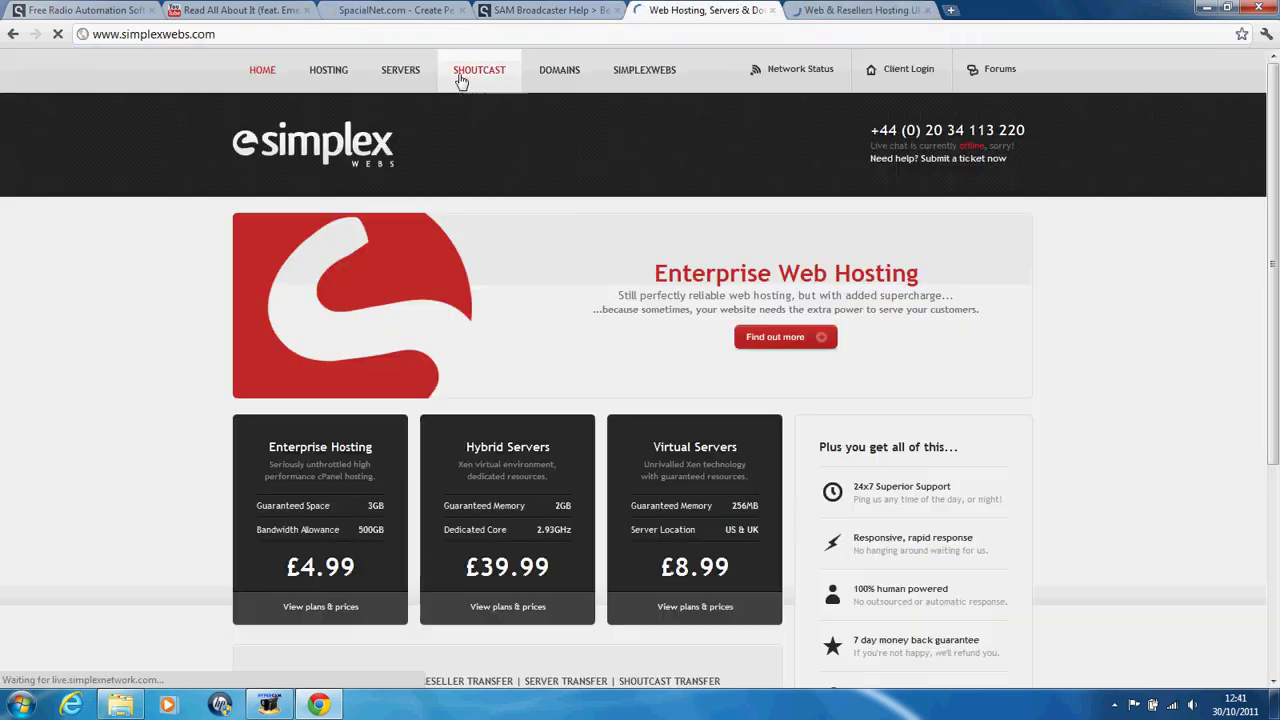
{"action": "left_click", "coordinate": [462, 80]}
Step: Choose Texas, USA as the server location and raise the bitrate to 128kbps
{"action": "scroll", "coordinate": [490, 305], "scroll_direction": "down", "scroll_amount": 3}
{"action": "scroll", "coordinate": [490, 305], "scroll_direction": "down", "scroll_amount": 1}
{"action": "left_click", "coordinate": [622, 145]}
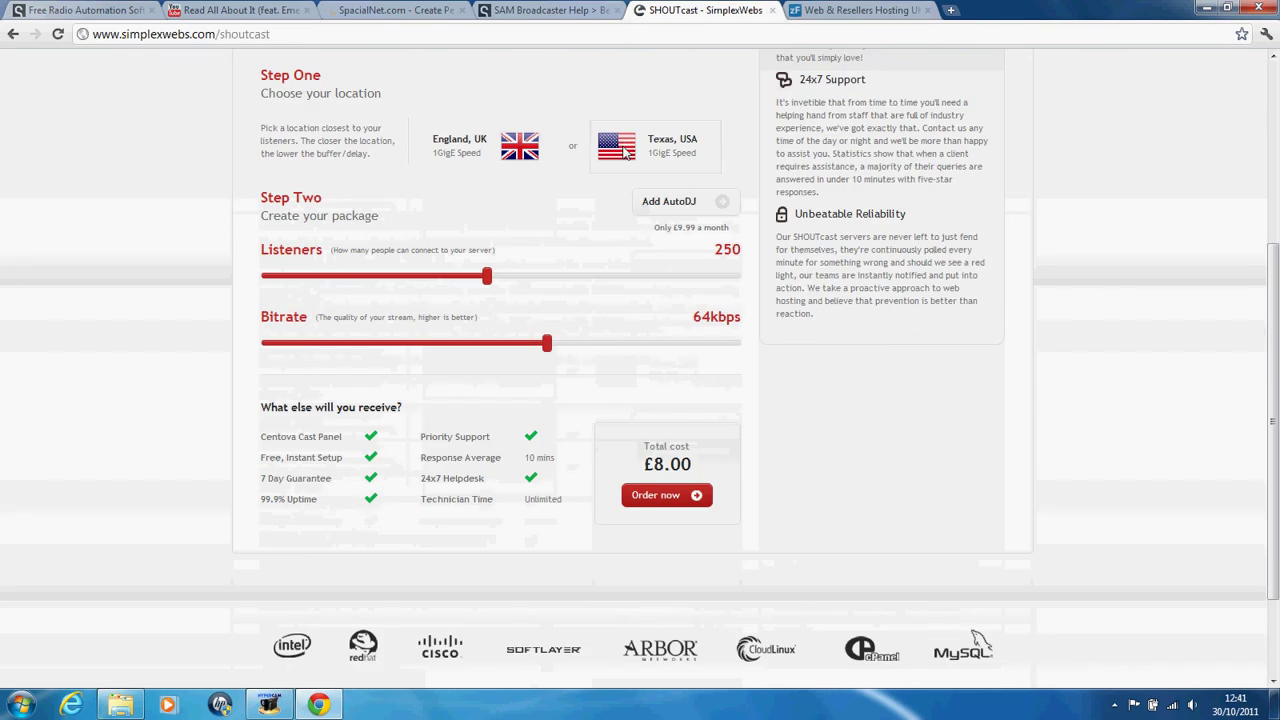
{"action": "left_click_drag", "start_coordinate": [548, 343], "coordinate": [745, 340]}
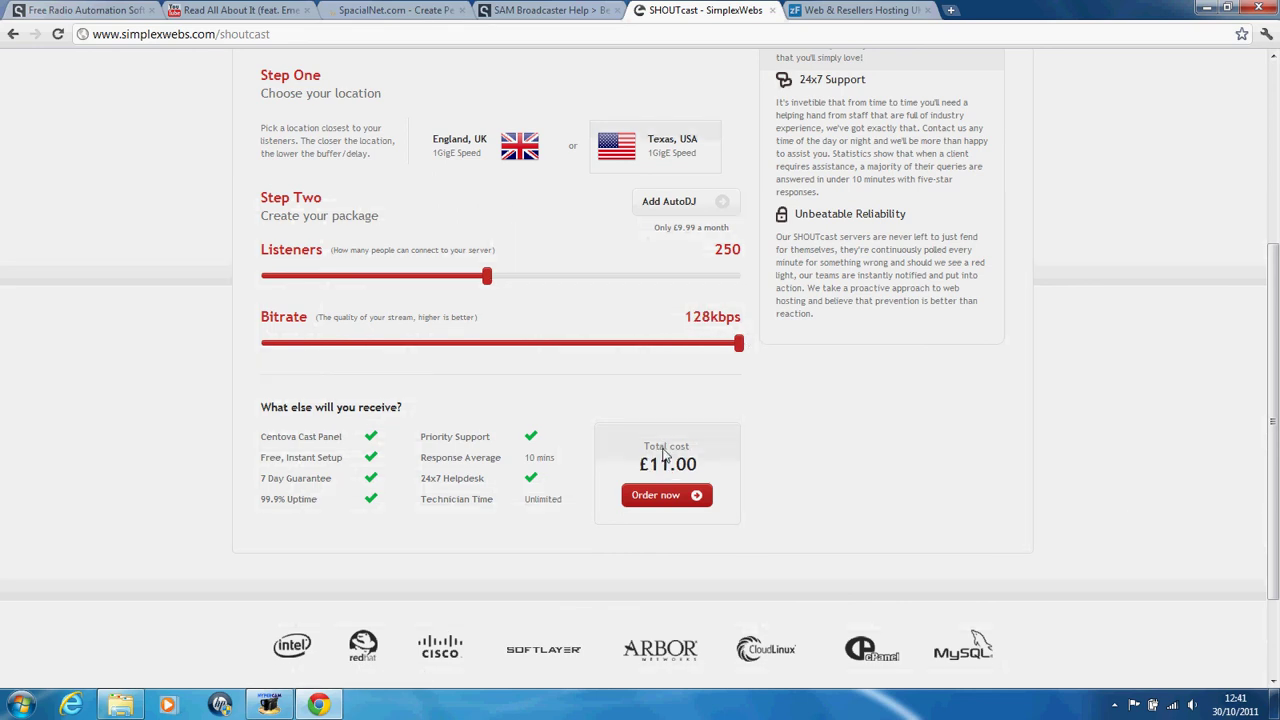
Step: Add Auto DJ to the package, leaving its storage at 1GB
{"action": "left_click", "coordinate": [655, 203]}
{"action": "left_click", "coordinate": [706, 212]}
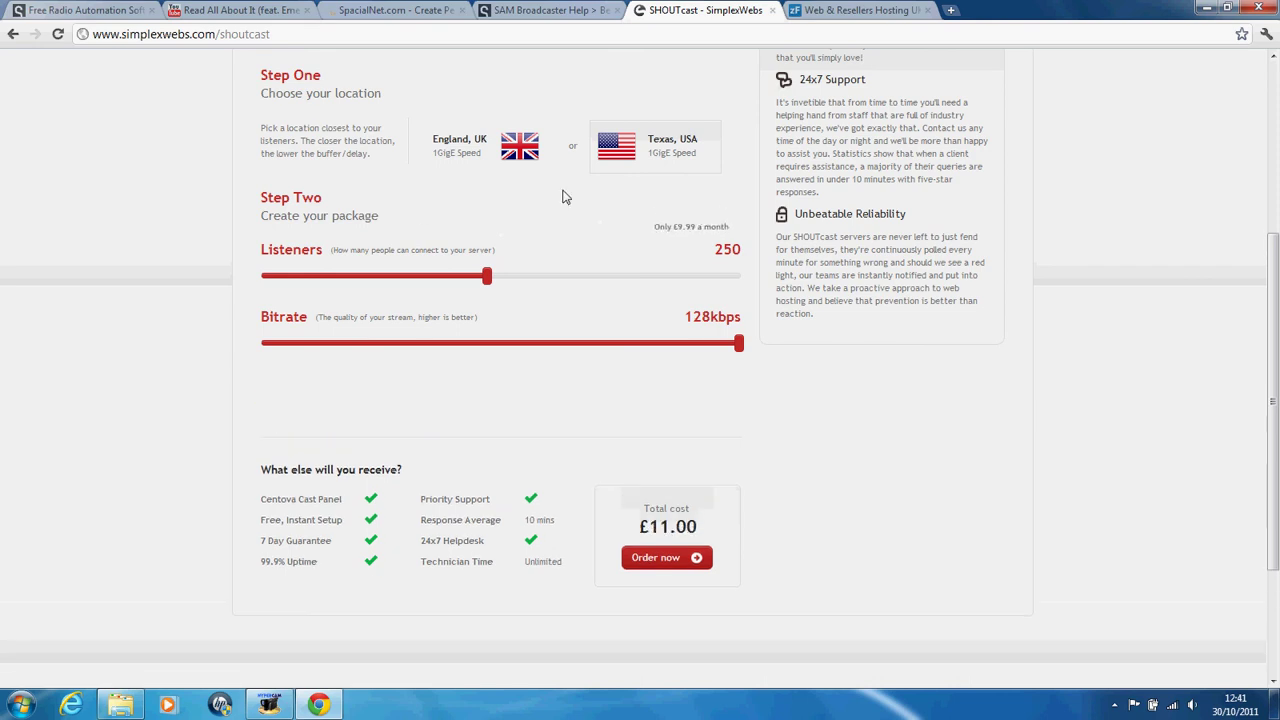
{"action": "left_click", "coordinate": [683, 210]}
{"action": "left_click_drag", "start_coordinate": [261, 410], "coordinate": [335, 412]}
{"action": "left_click_drag", "start_coordinate": [327, 475], "coordinate": [140, 431]}
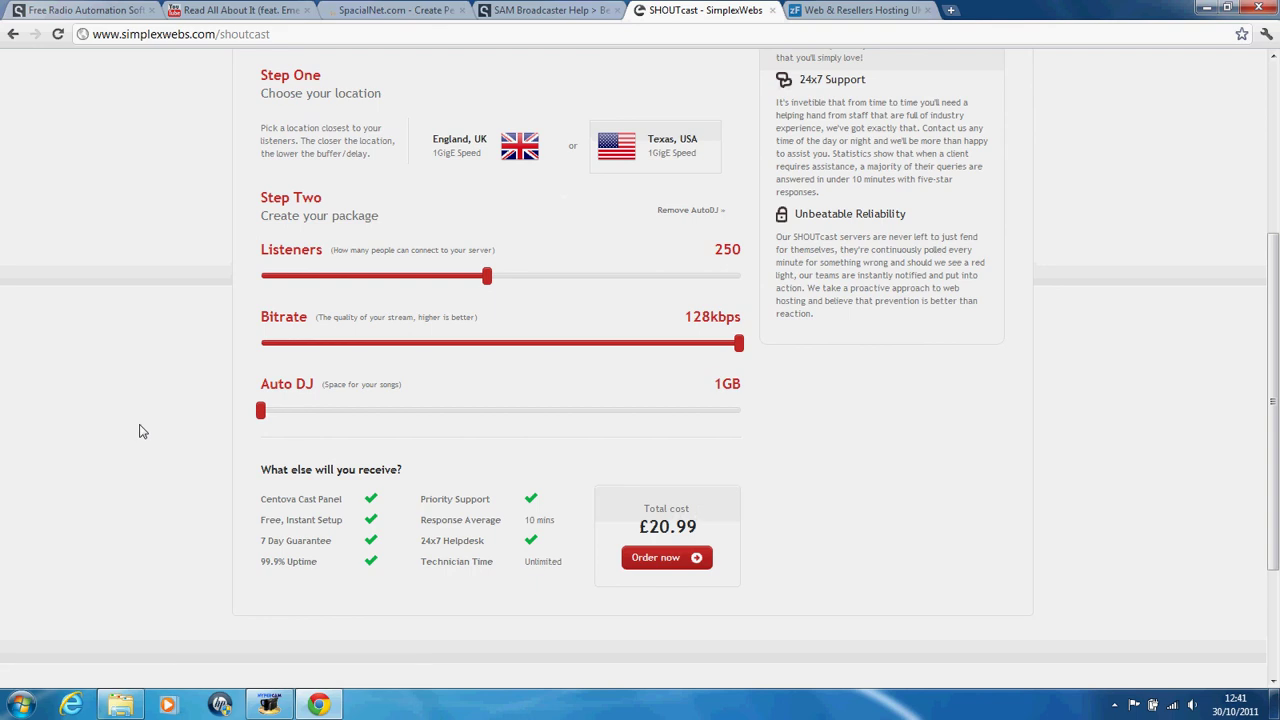
{"action": "scroll", "coordinate": [140, 431], "scroll_direction": "up", "scroll_amount": 5}
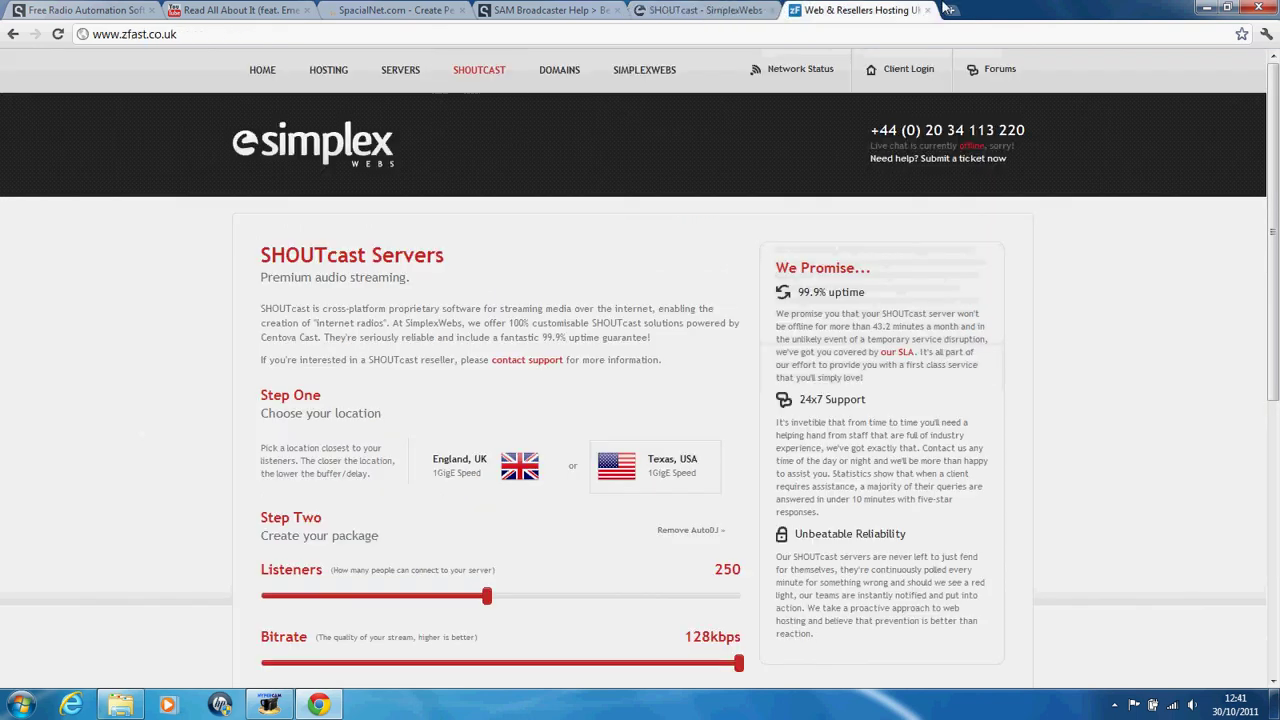
Step: Open zFast's SHOUTcast Servers calculator and set listeners to 250
{"action": "left_click", "coordinate": [858, 10]}
{"action": "left_click", "coordinate": [596, 78]}
{"action": "scroll", "coordinate": [338, 447], "scroll_direction": "down", "scroll_amount": 2}
{"action": "scroll", "coordinate": [337, 447], "scroll_direction": "down", "scroll_amount": 4}
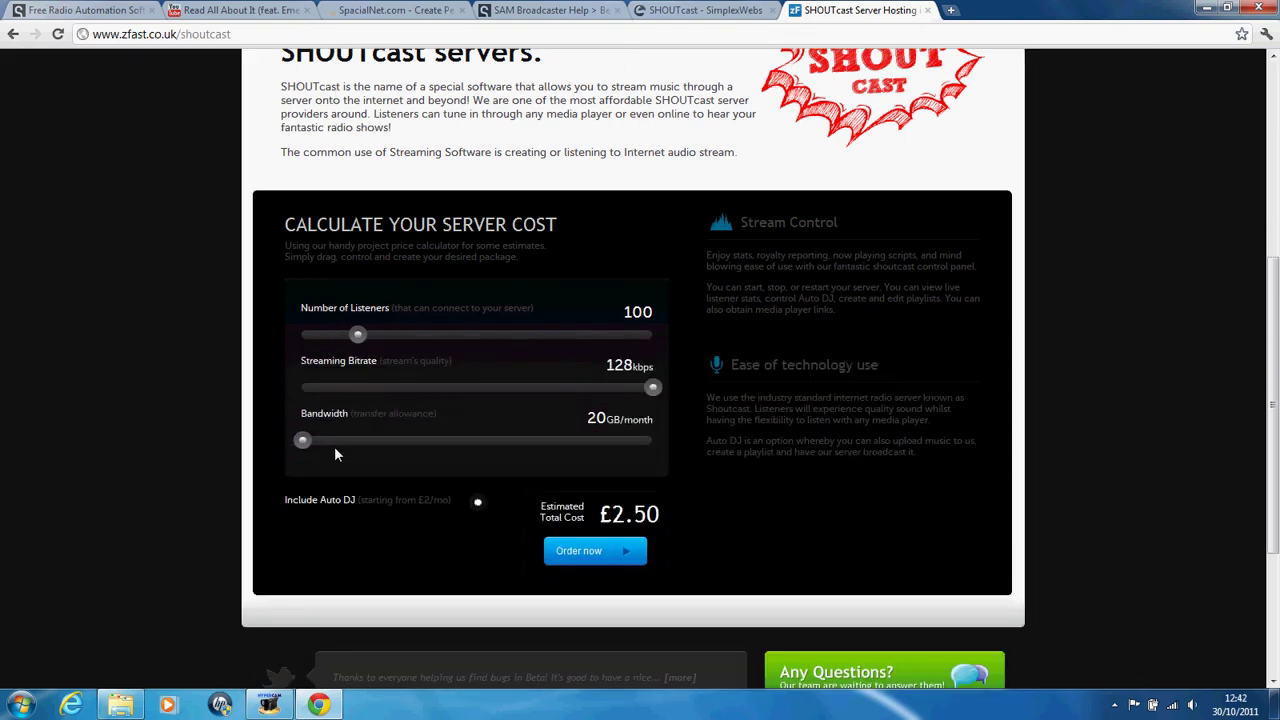
{"action": "left_click_drag", "start_coordinate": [358, 335], "coordinate": [469, 337]}
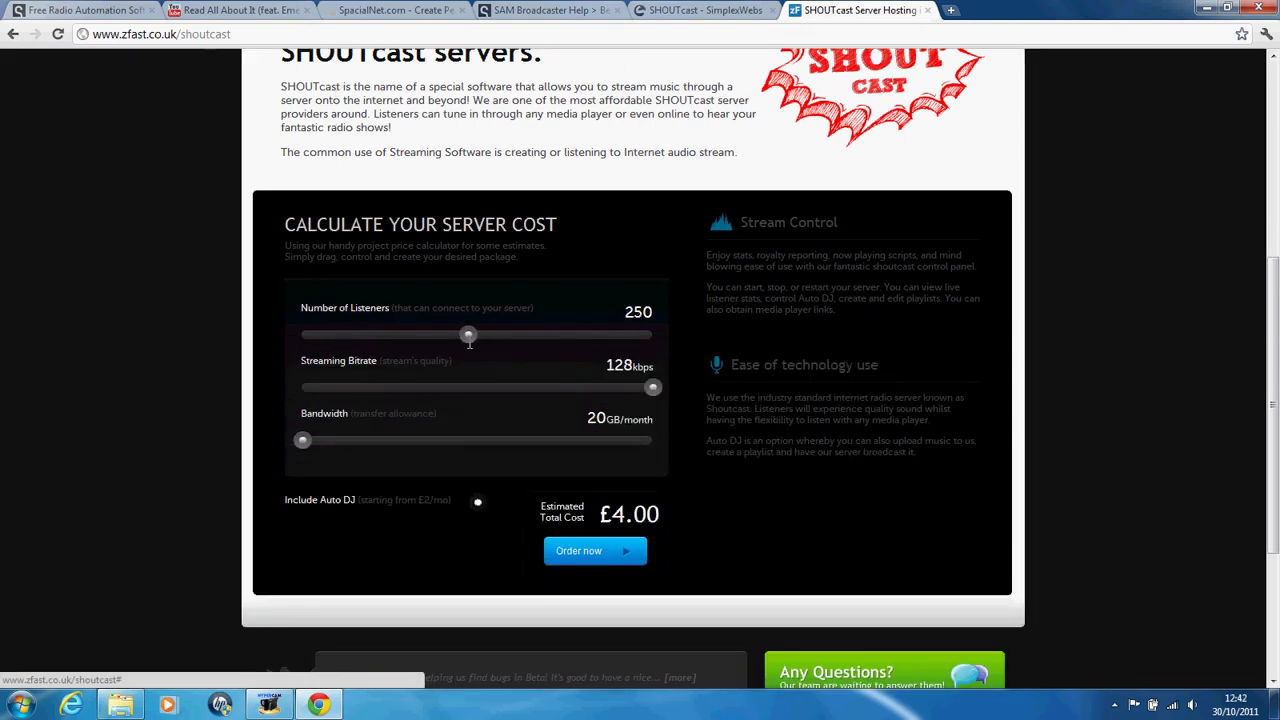
Step: Compare prices at bandwidth allowances between 20 and 500 GB/month
{"action": "left_click_drag", "start_coordinate": [302, 440], "coordinate": [652, 440]}
{"action": "mouse_move", "coordinate": [303, 441]}
{"action": "left_mouse_down"}
{"action": "mouse_move", "coordinate": [543, 465]}
{"action": "mouse_move", "coordinate": [437, 437]}
{"action": "mouse_move", "coordinate": [660, 438]}
{"action": "mouse_move", "coordinate": [302, 440]}
{"action": "left_mouse_up"}
{"action": "left_click", "coordinate": [705, 10]}
{"action": "left_click", "coordinate": [898, 10]}
Step: Include Auto DJ with 1GB space and set bandwidth to 100GB/month
{"action": "left_click", "coordinate": [478, 505]}
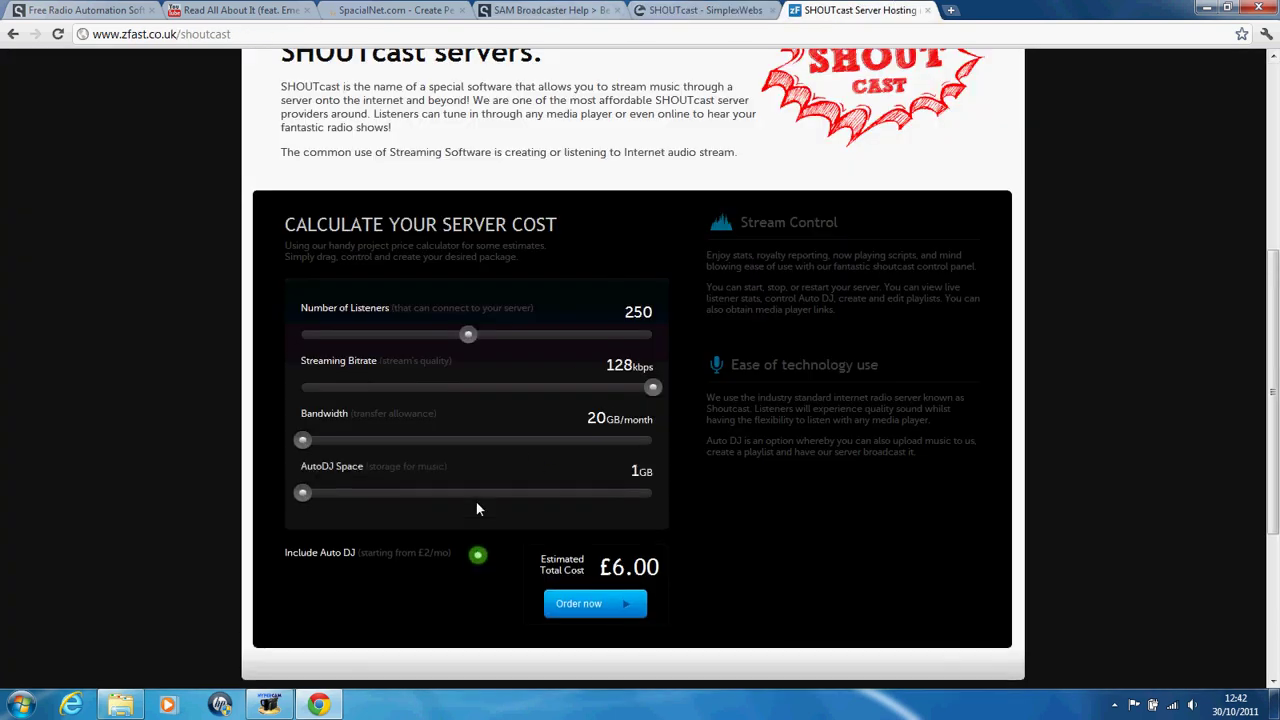
{"action": "mouse_move", "coordinate": [303, 493]}
{"action": "left_mouse_down"}
{"action": "mouse_move", "coordinate": [652, 492]}
{"action": "mouse_move", "coordinate": [302, 492]}
{"action": "left_mouse_up"}
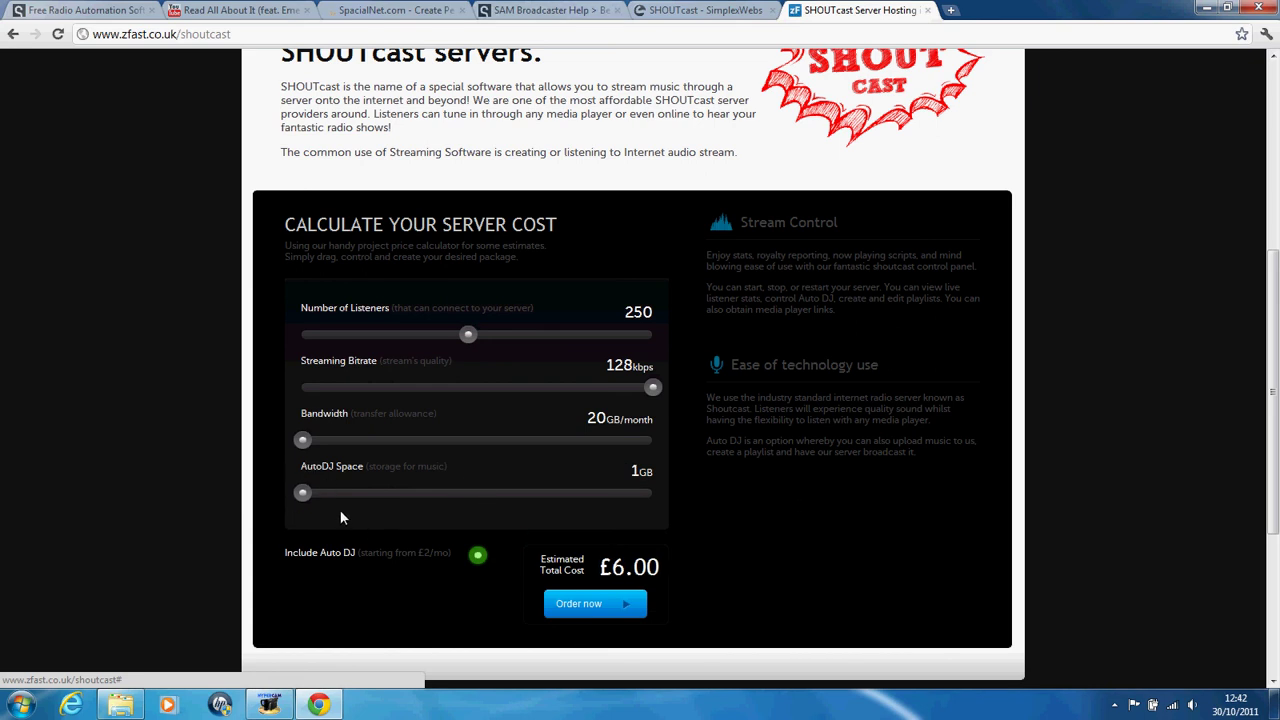
{"action": "left_click_drag", "start_coordinate": [302, 440], "coordinate": [424, 441]}
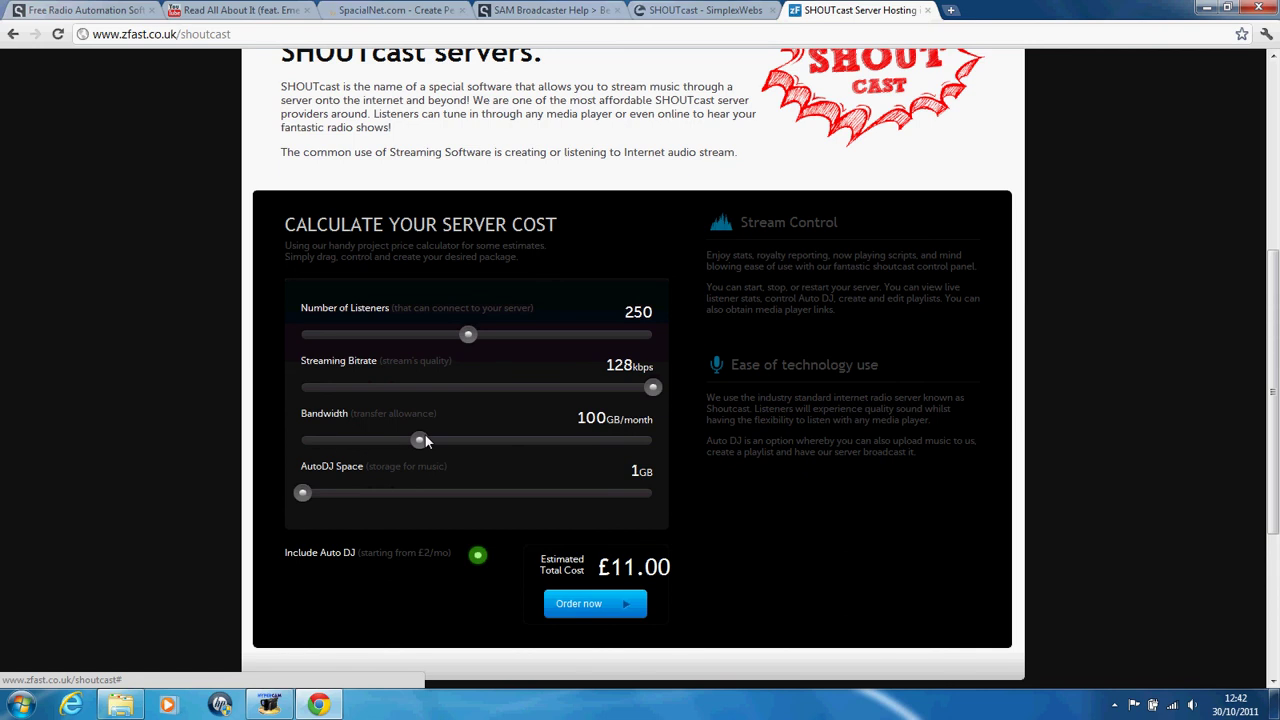